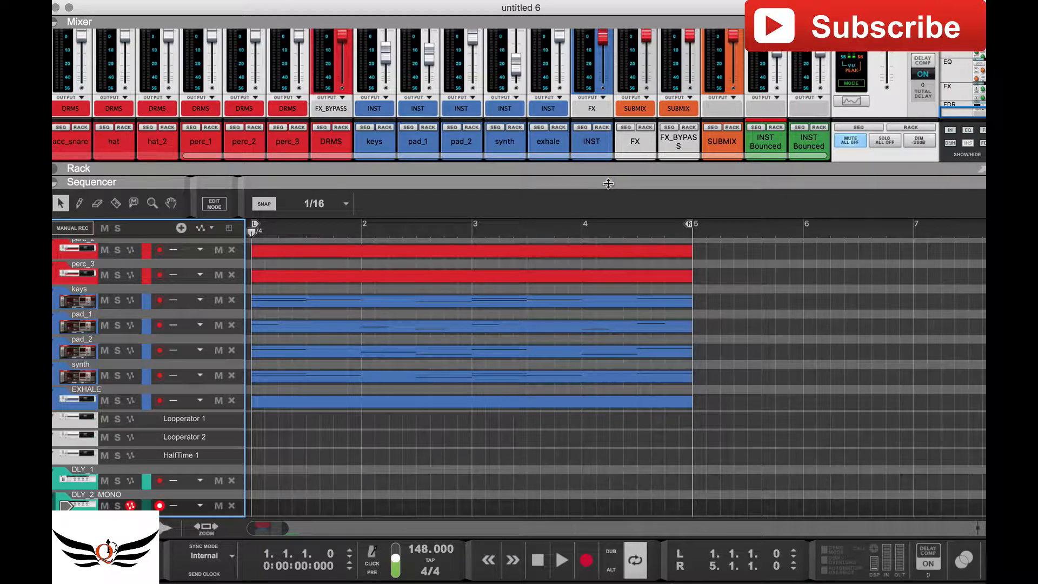
Step: Enlarge the mixer area and play the four-bar loop, stopping playback back at the loop start
drag(610, 189, 608, 288)
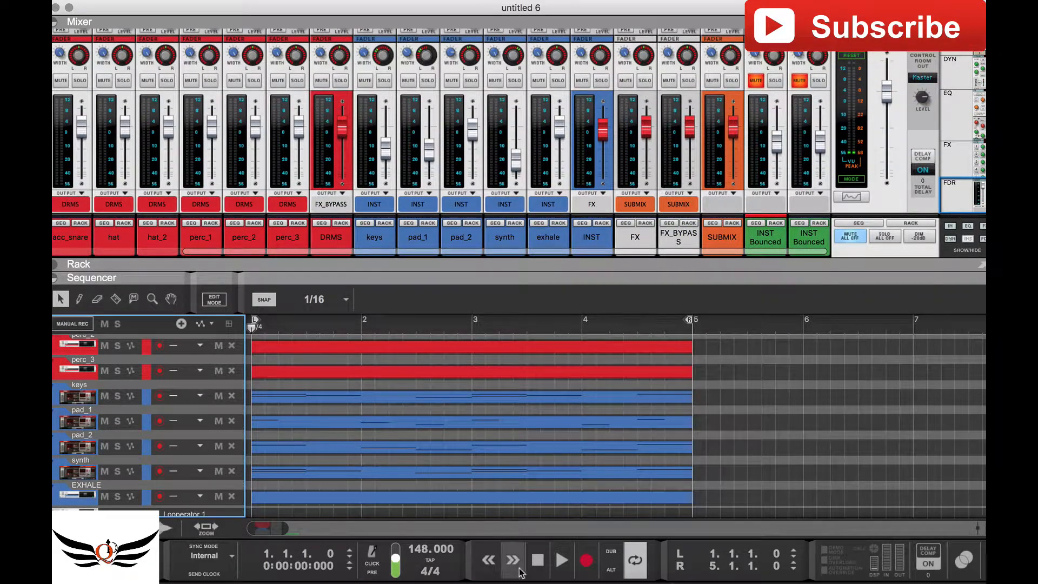
click(563, 560)
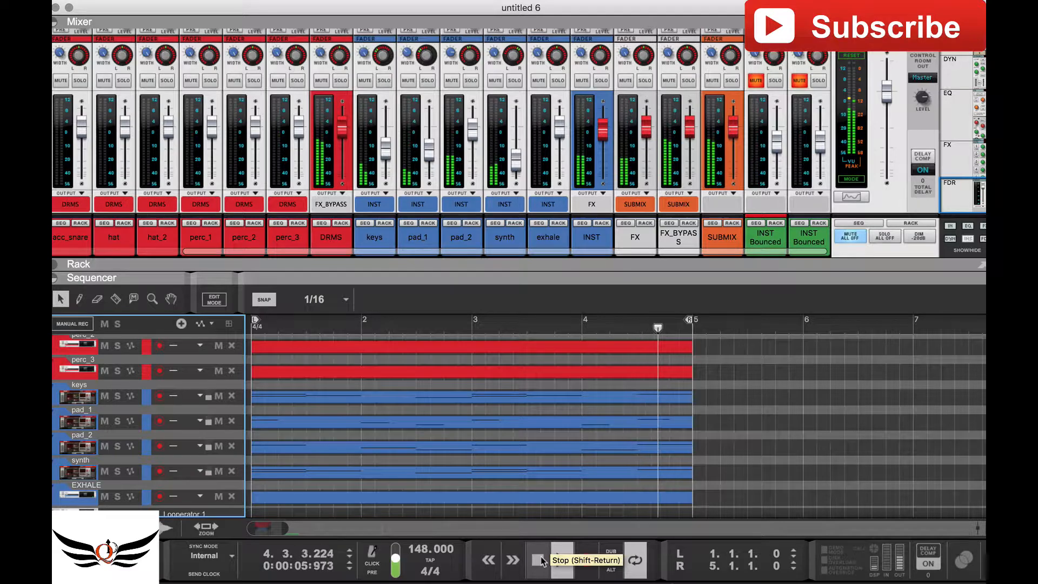
double_click(541, 560)
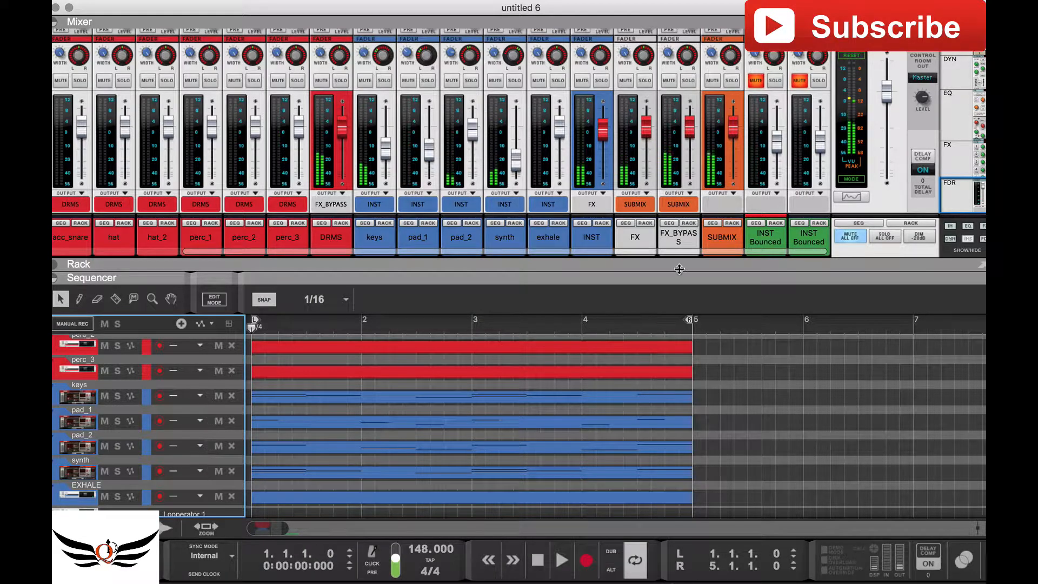
Step: Reveal the rack beneath the mixer and bring the INST mix channel's insert effects into view
scroll(726, 219, up, 3)
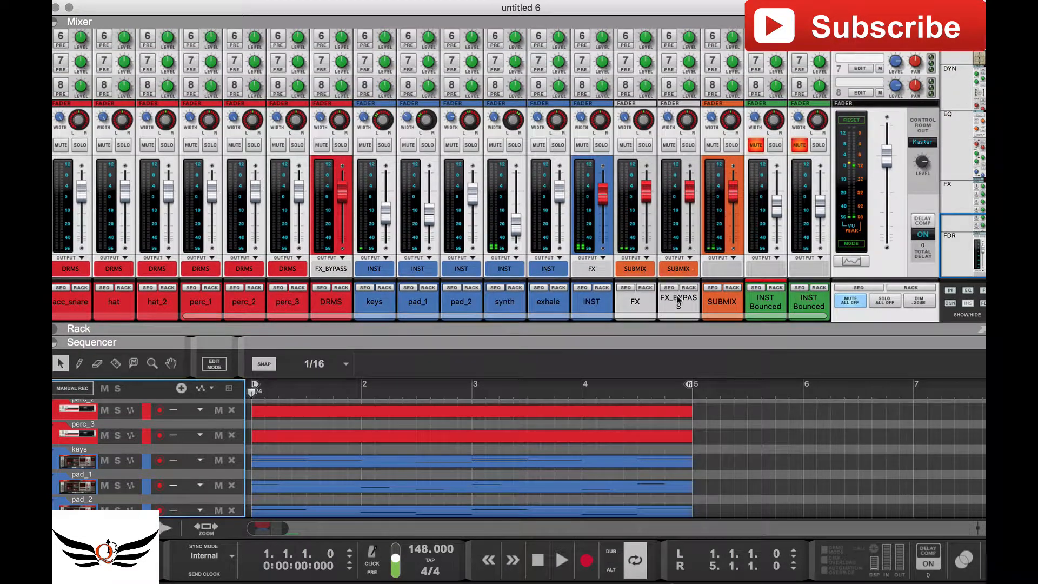
drag(683, 327, 666, 123)
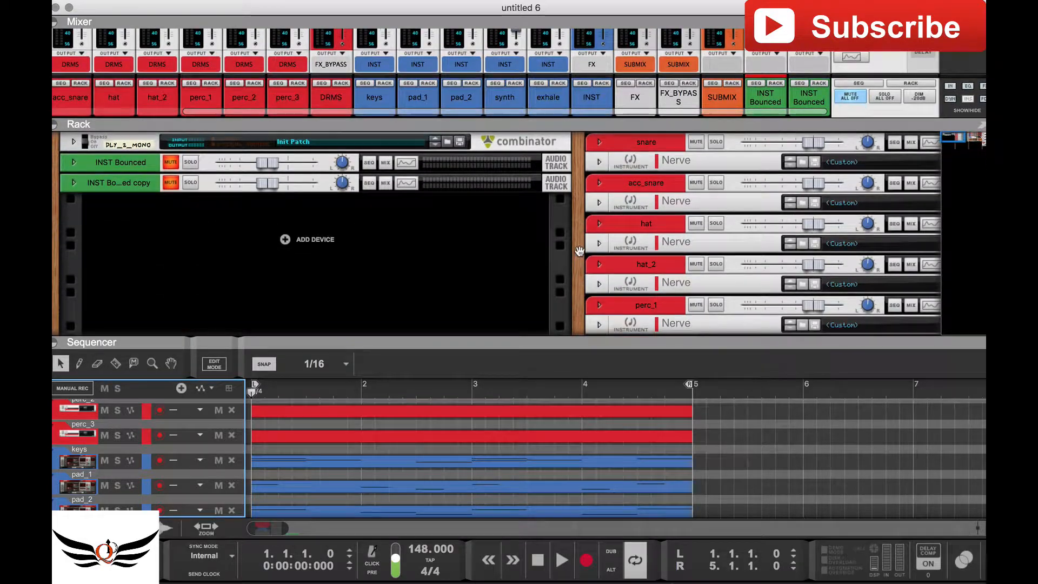
drag(579, 252, 116, 222)
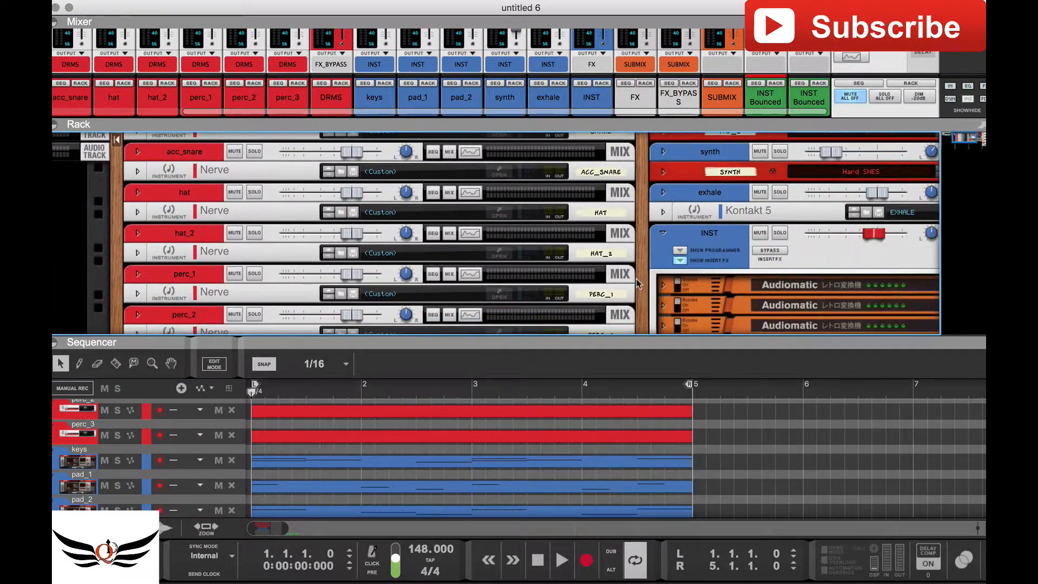
drag(639, 264, 242, 174)
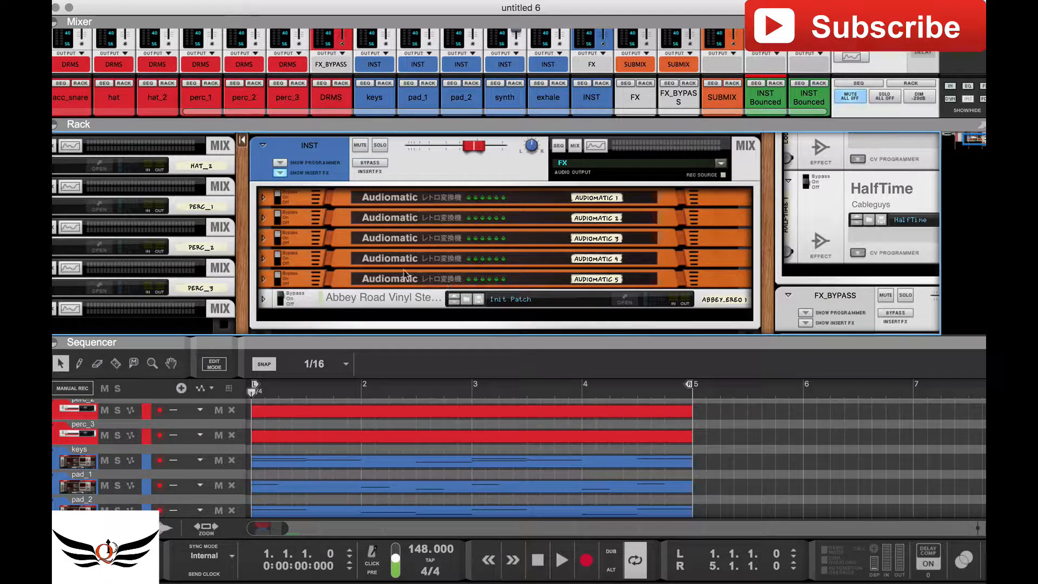
Step: Unfold each of the five Audiomatic devices in the INST insert effects to examine its preset, folding each one again
click(263, 198)
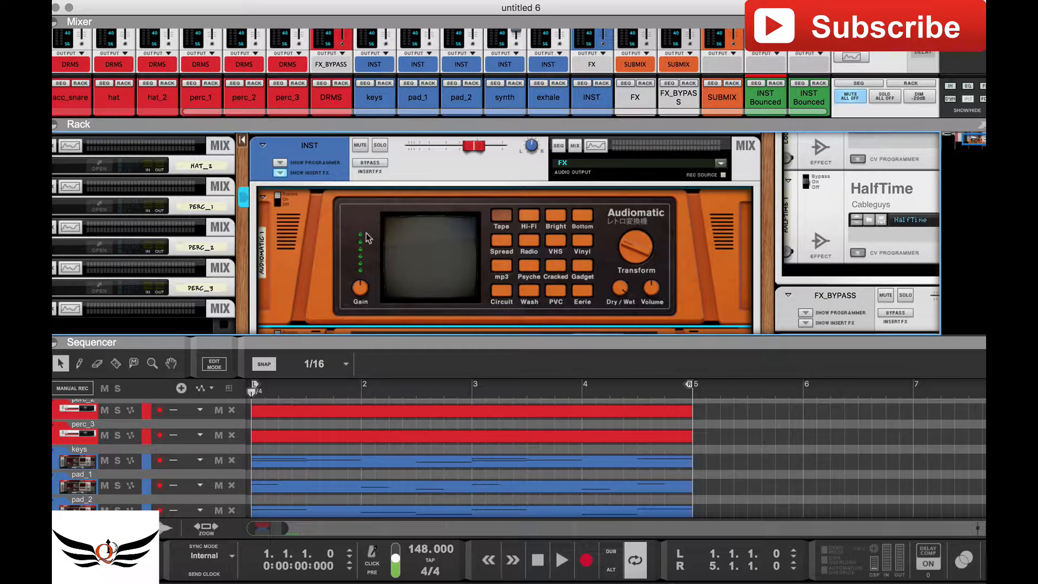
click(264, 198)
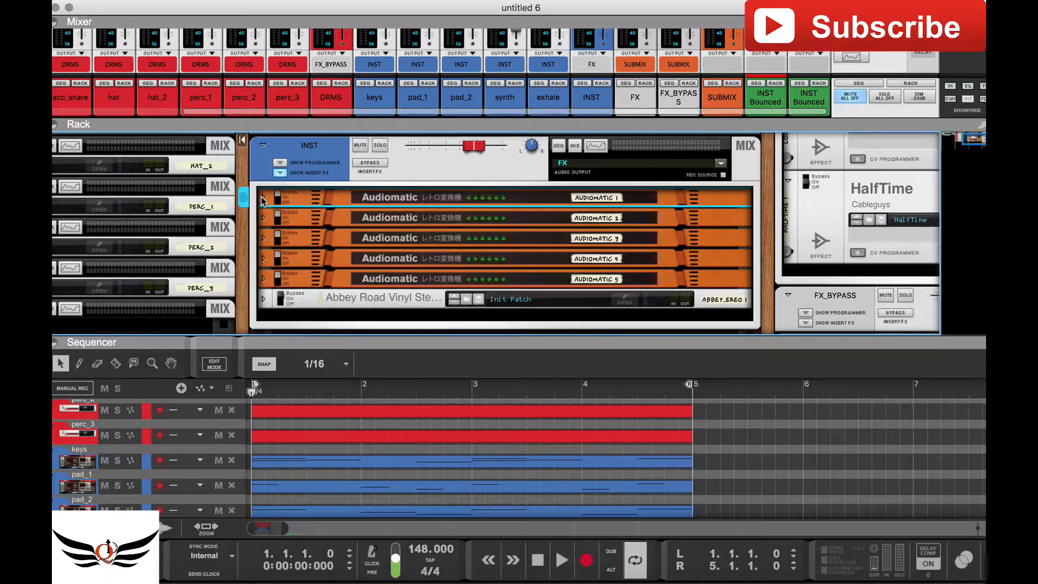
click(263, 197)
click(263, 198)
click(264, 217)
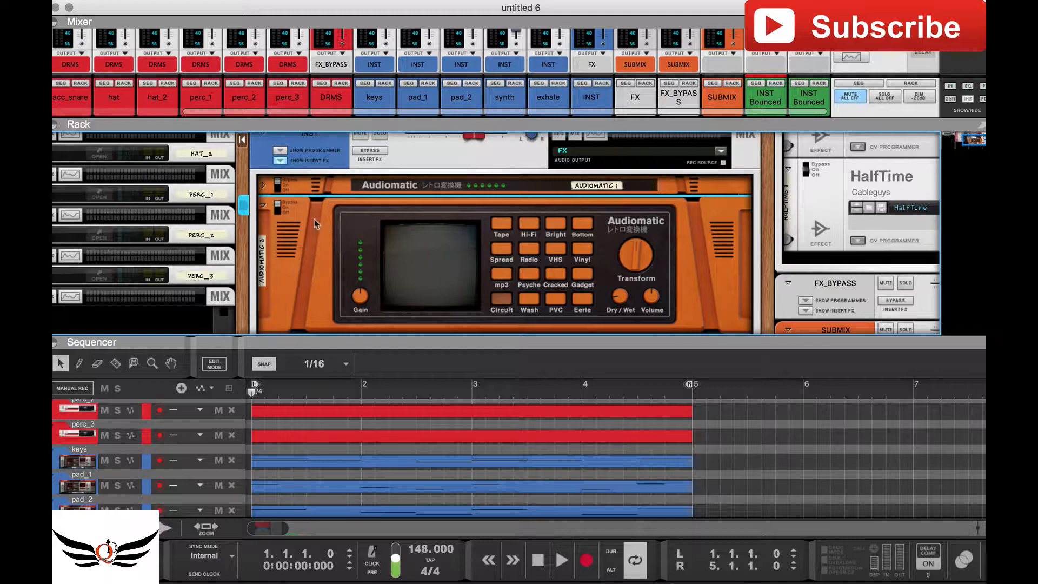
click(263, 206)
click(263, 225)
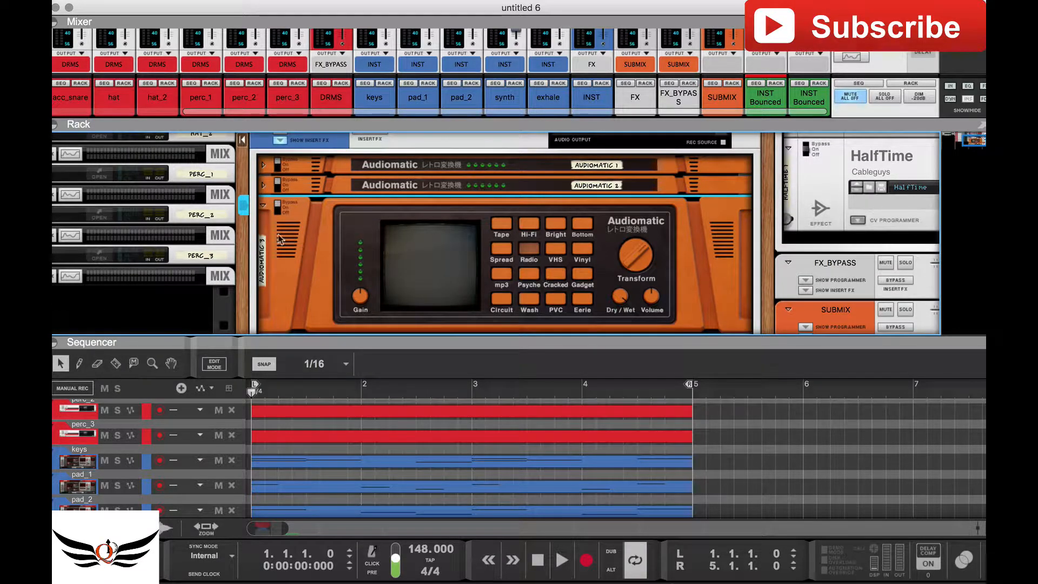
click(263, 205)
click(264, 226)
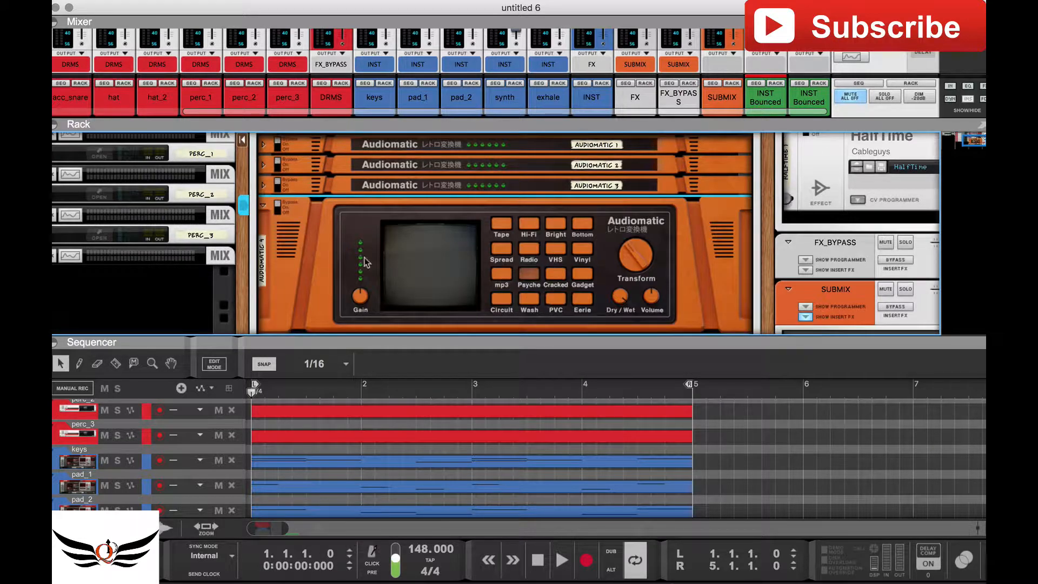
click(263, 205)
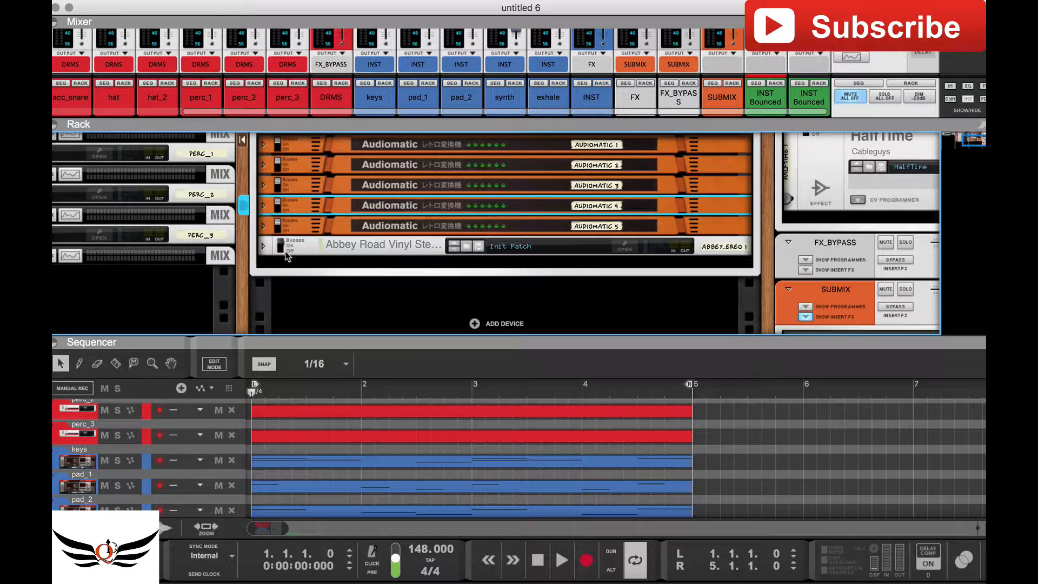
click(263, 226)
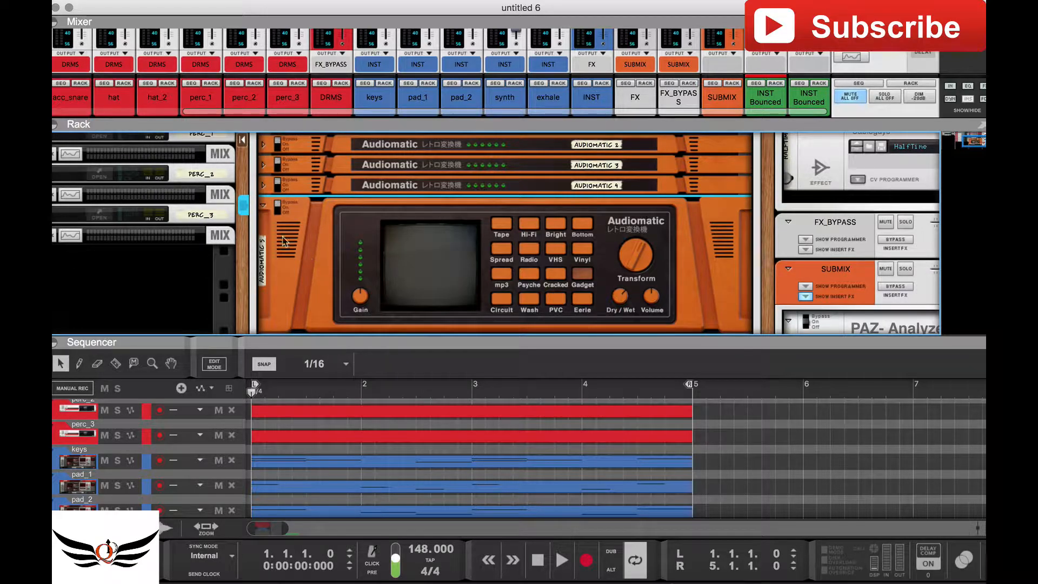
click(263, 206)
Step: Examine the Abbey Road Vinyl Stereo plugin's settings in its own window, closing it and folding the device again
click(264, 225)
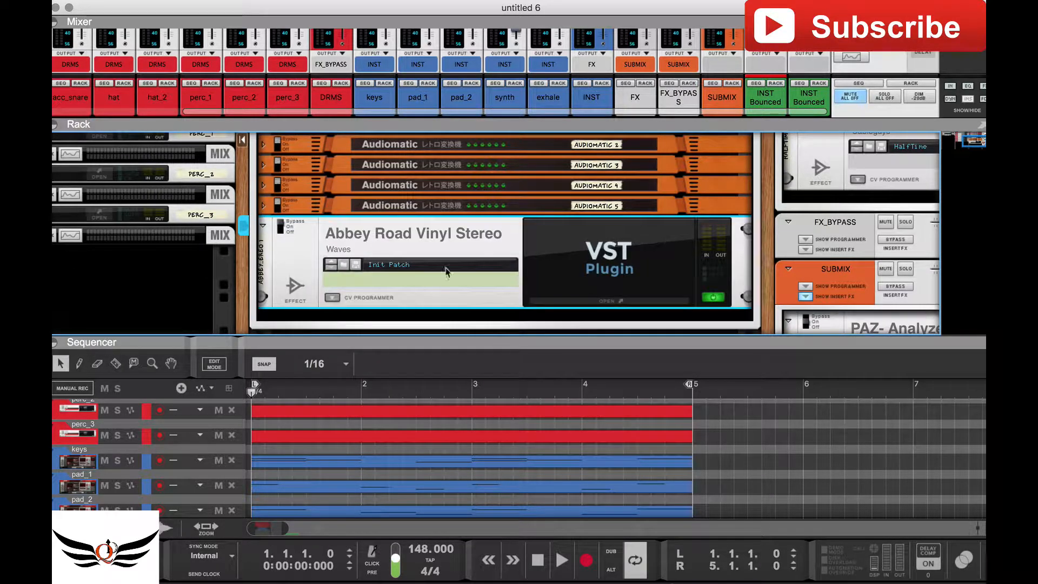
click(635, 300)
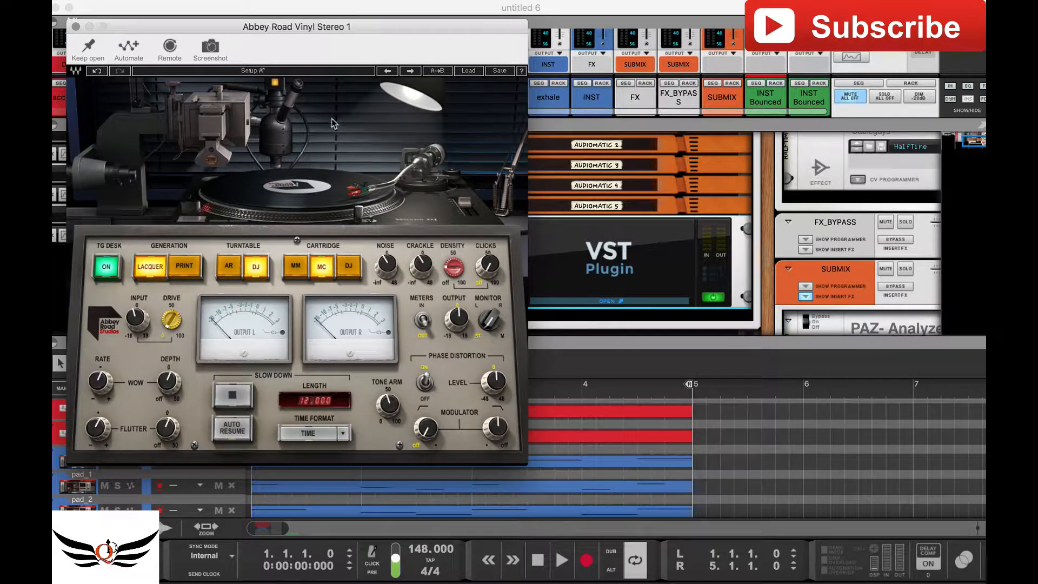
click(75, 26)
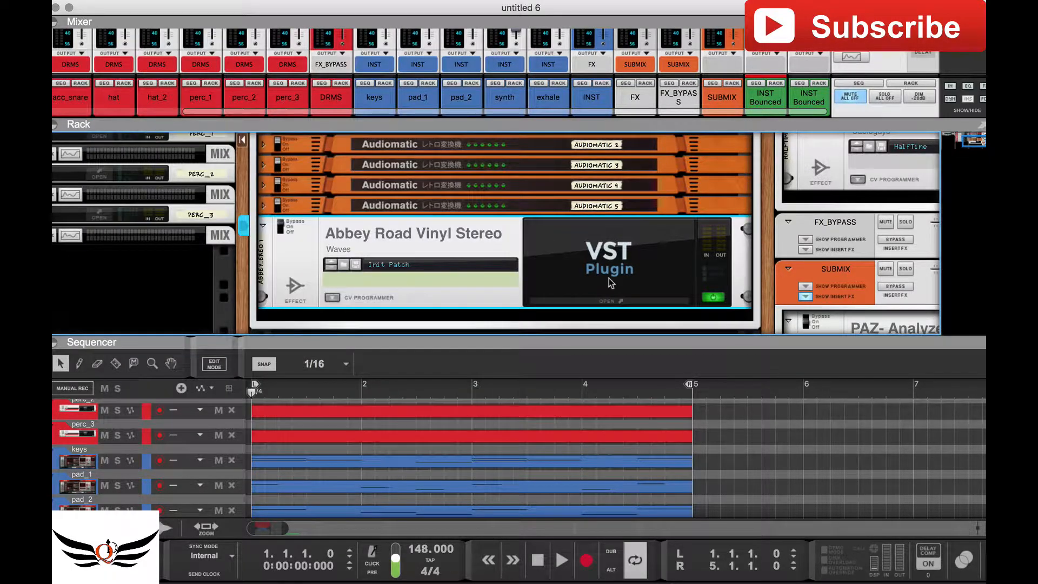
click(263, 225)
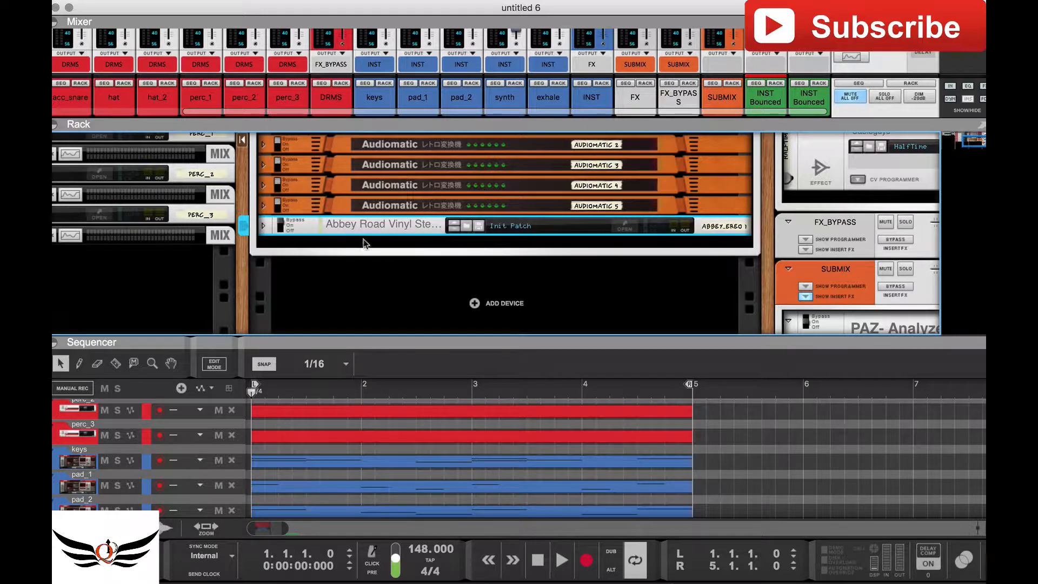
scroll(363, 243, up, 5)
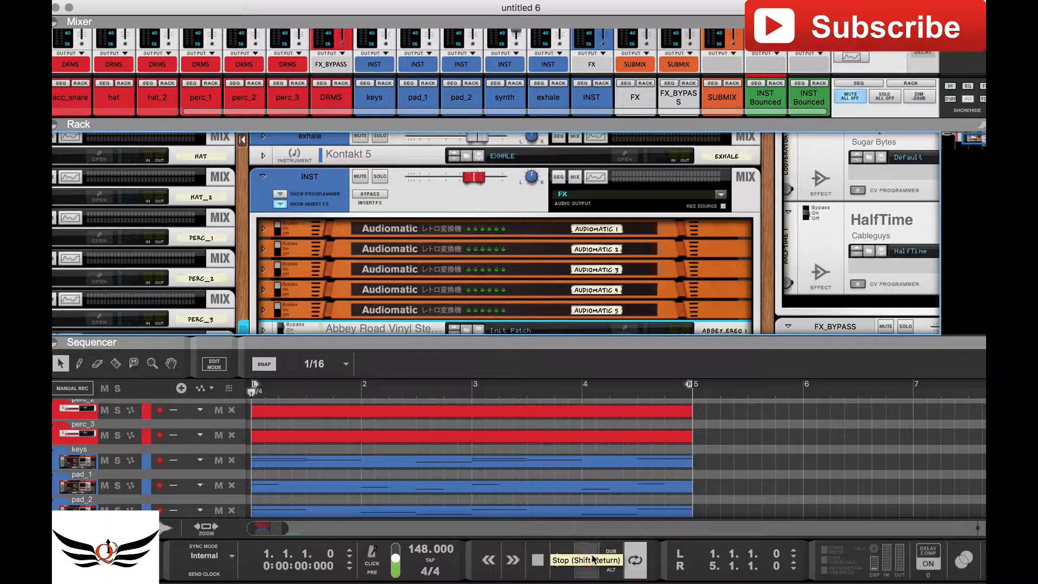
Step: While the loop plays, switch on Audiomatic 1 to 5 and Abbey Road Vinyl Stereo one after another, then stop playback
click(562, 560)
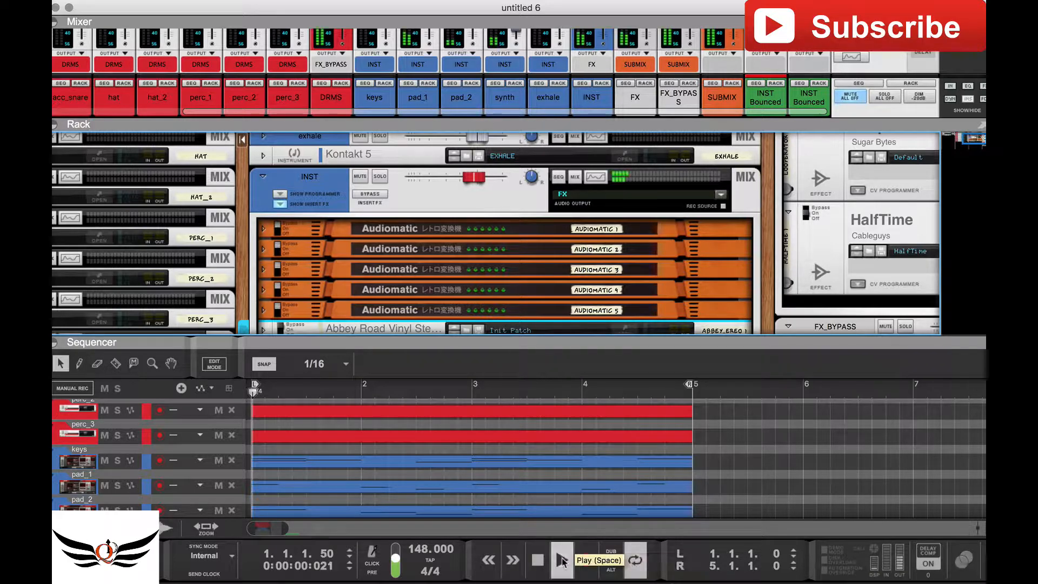
scroll(358, 212, down, 1)
scroll(358, 212, down, 2)
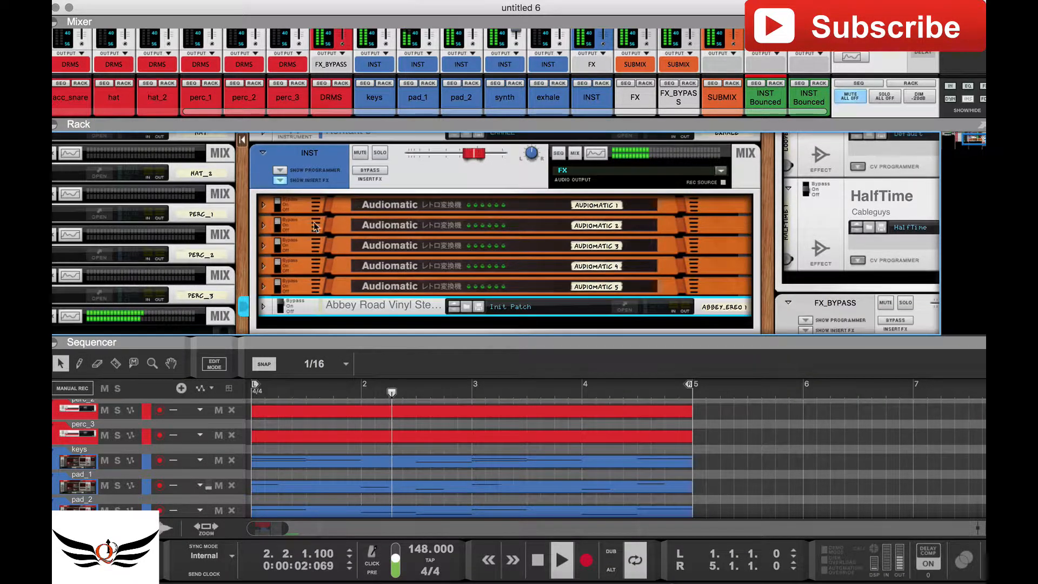
click(278, 209)
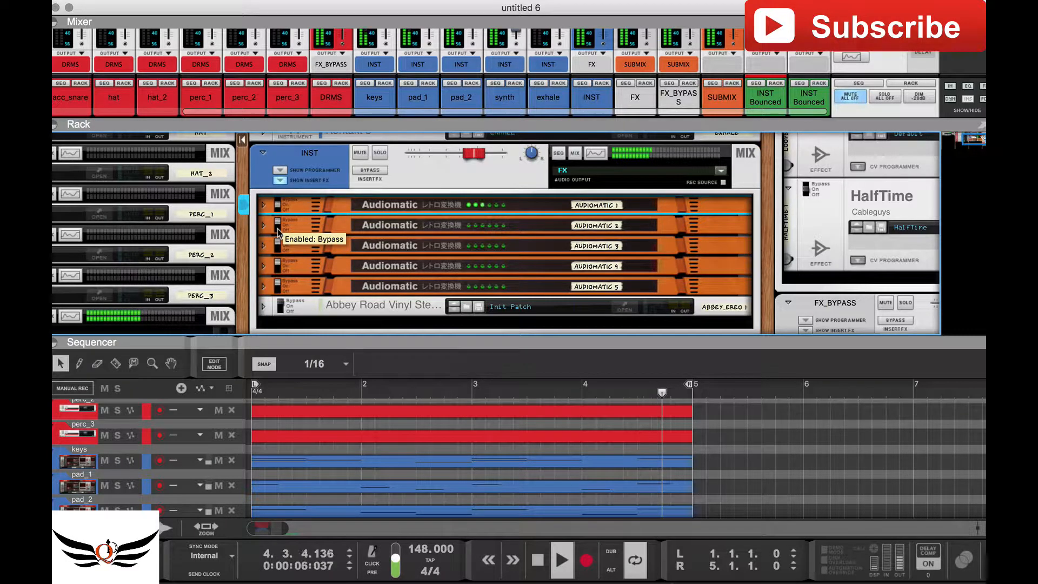
click(278, 228)
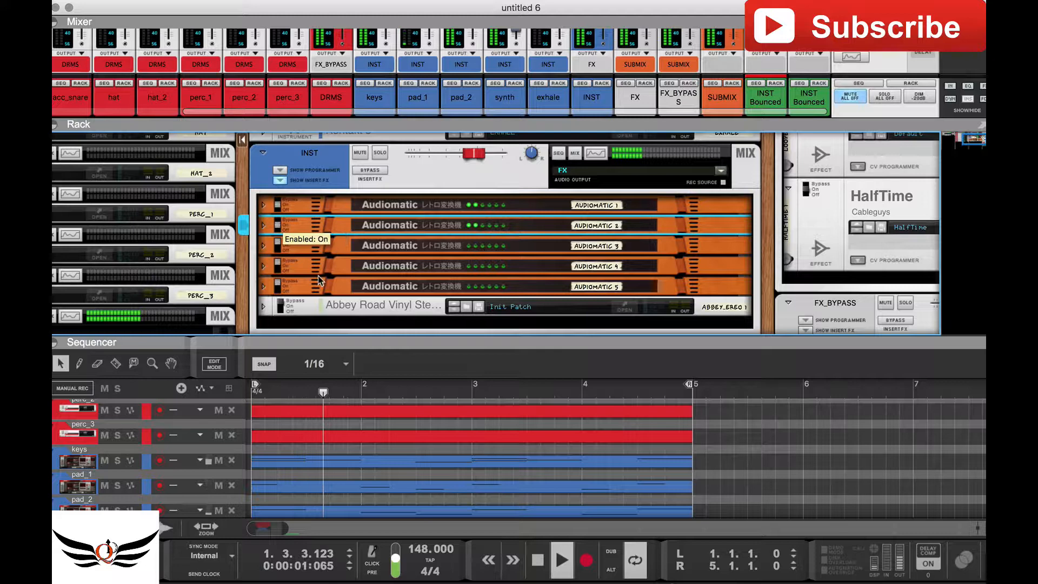
click(278, 249)
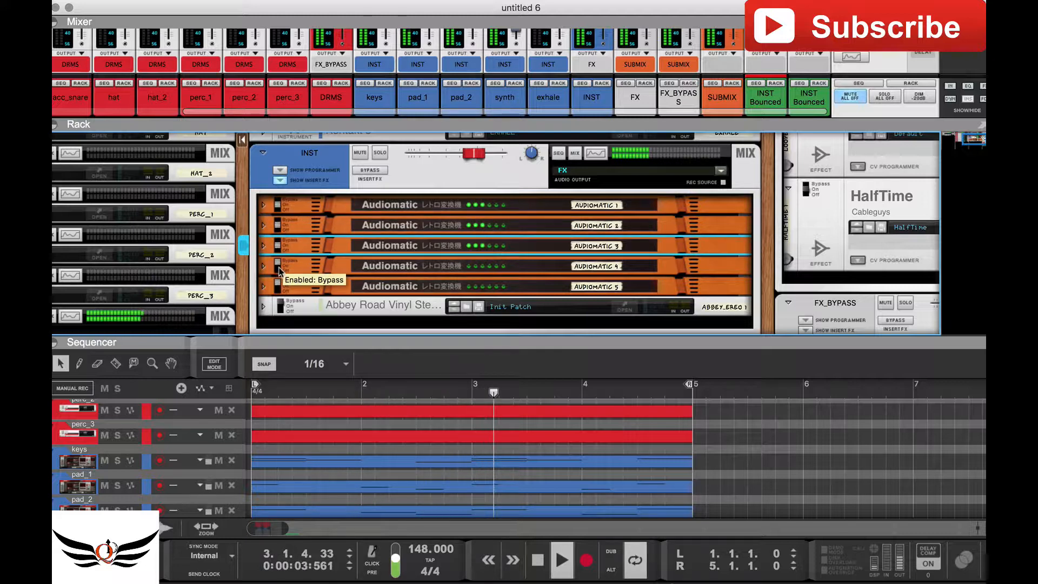
click(279, 268)
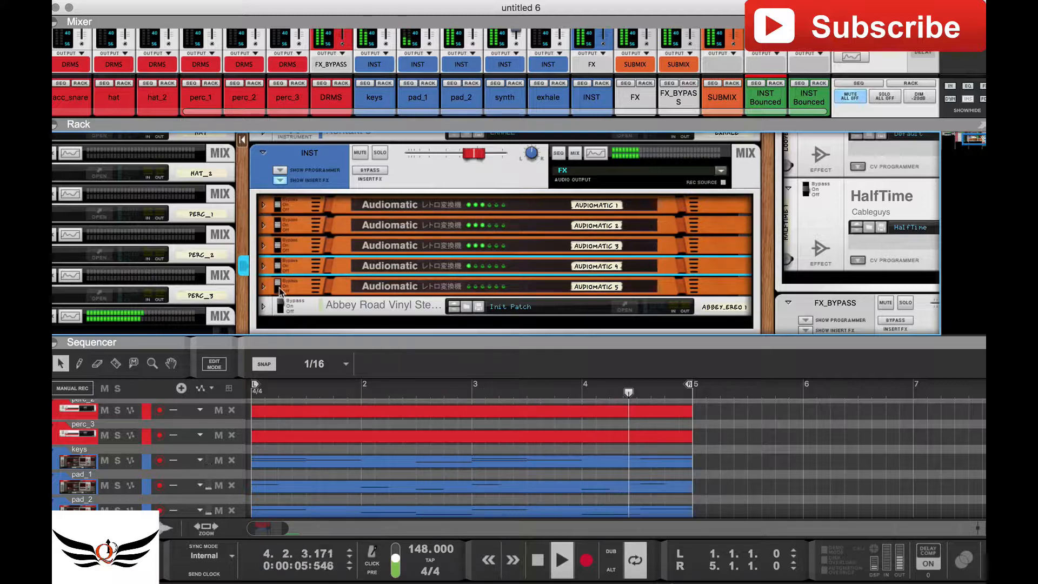
click(279, 287)
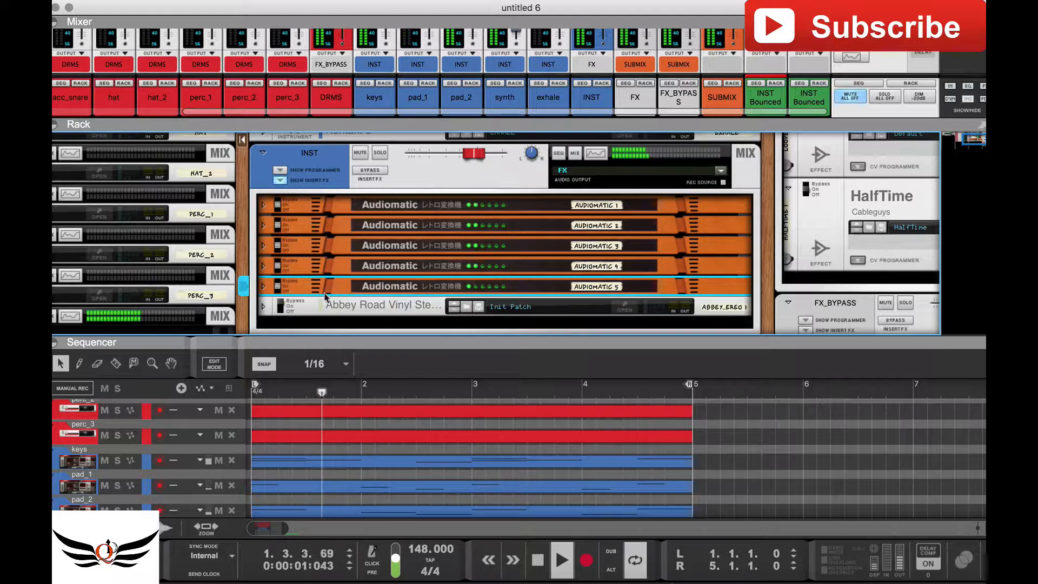
click(280, 309)
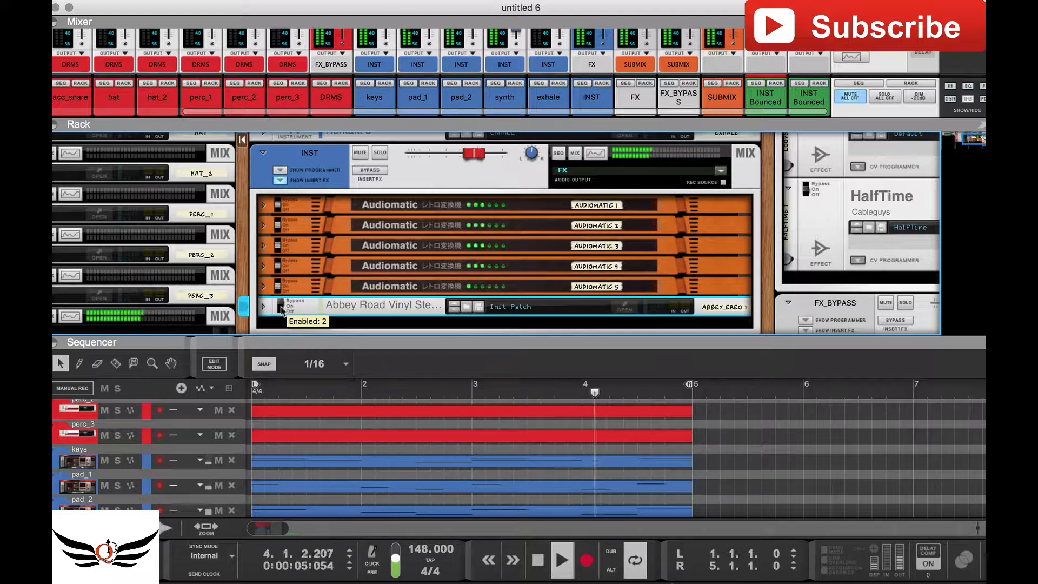
click(541, 560)
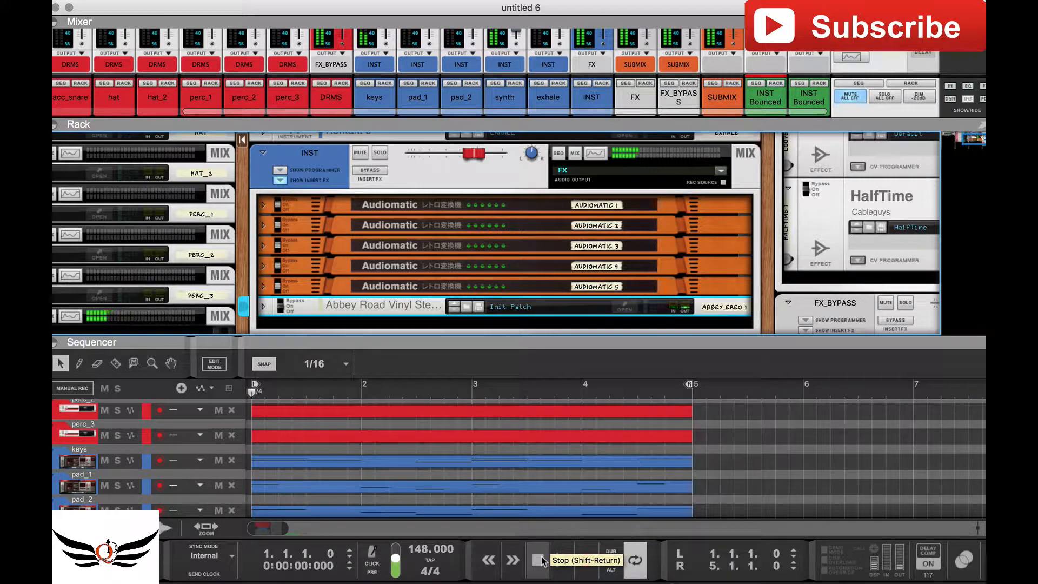
Step: Bounce the INST mixer channel over the loop range to a new track in the song, with all mixer settings applied and normalized
scroll(563, 286, down, 3)
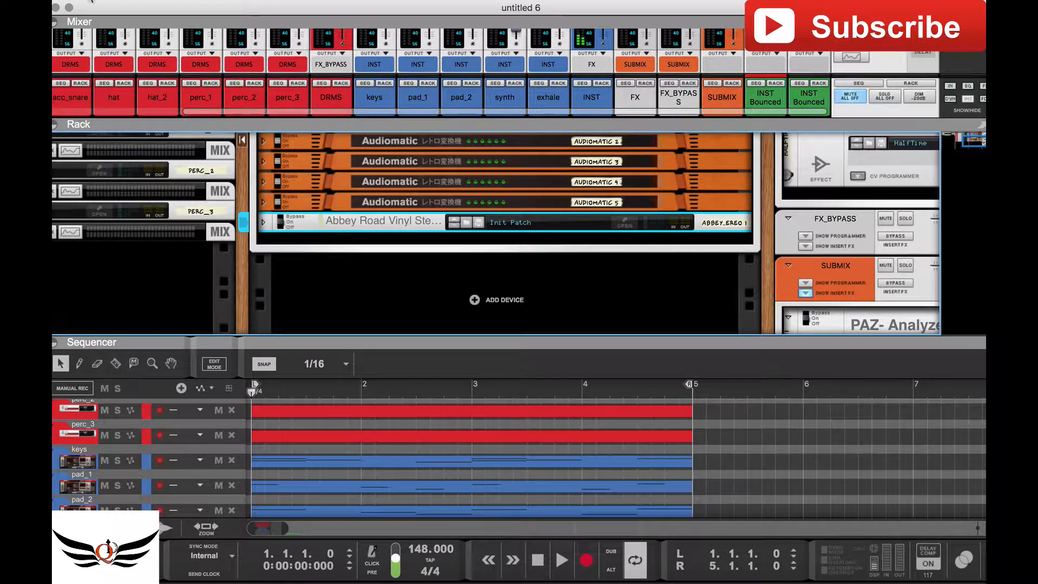
click(100, 1)
mouse_move(121, 1)
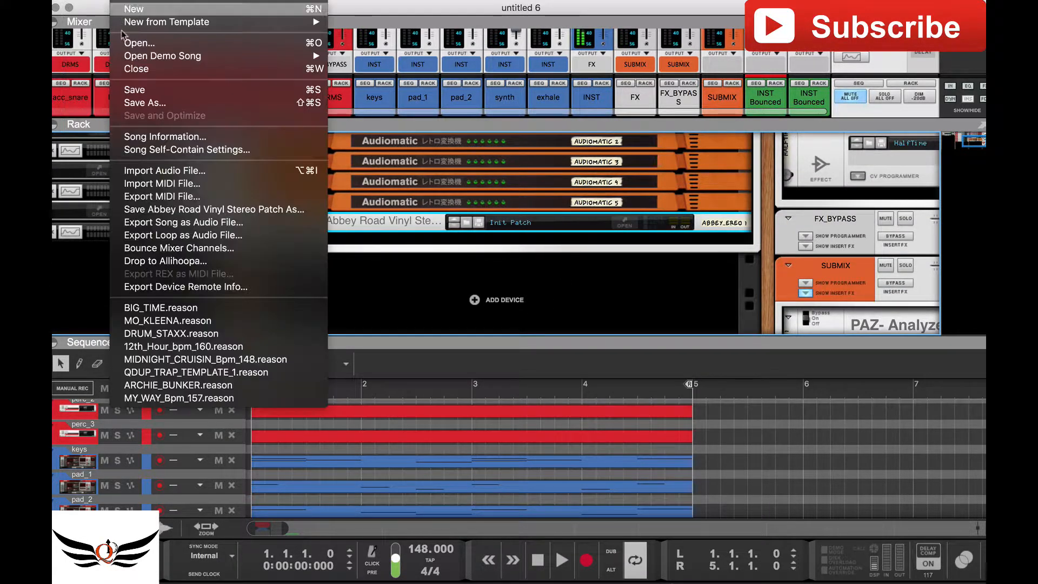
click(162, 248)
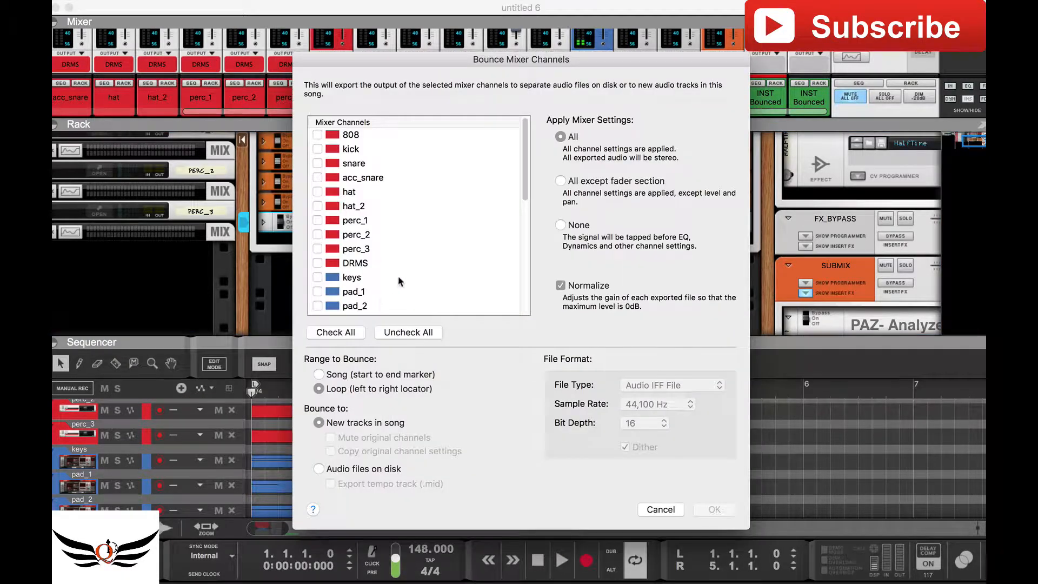
scroll(391, 247, down, 6)
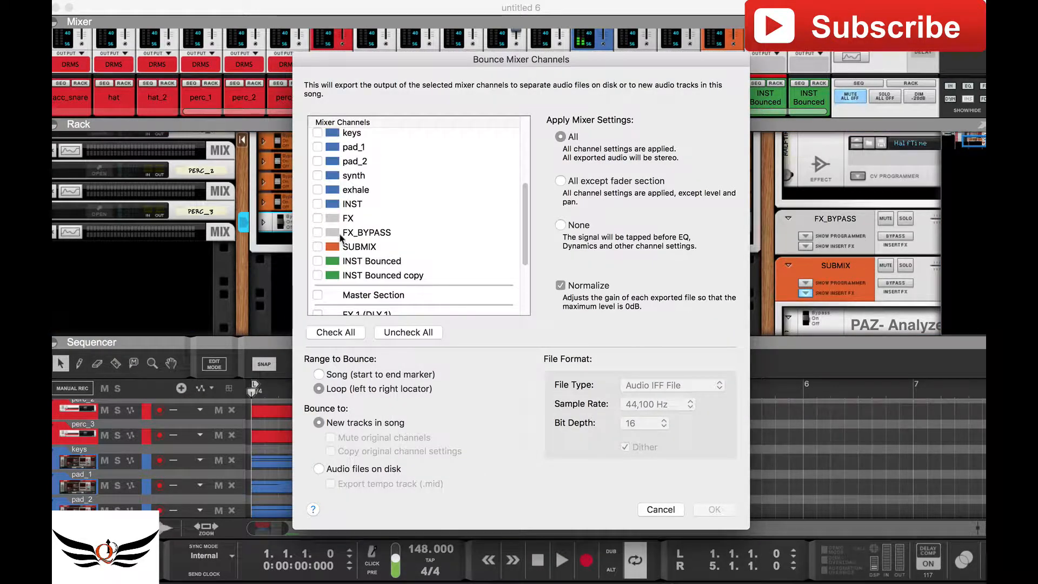
click(318, 203)
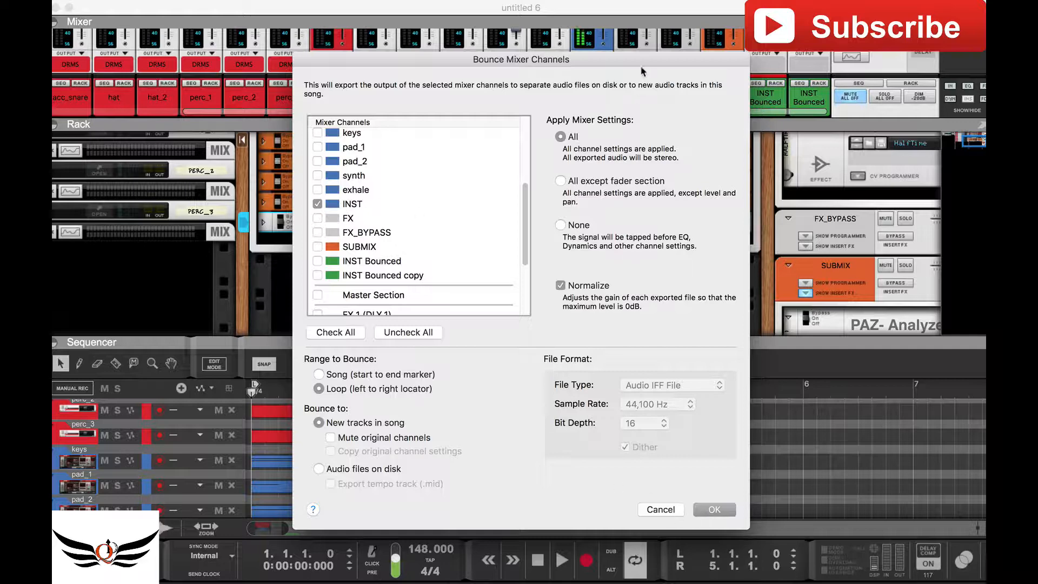
drag(642, 72, 533, 120)
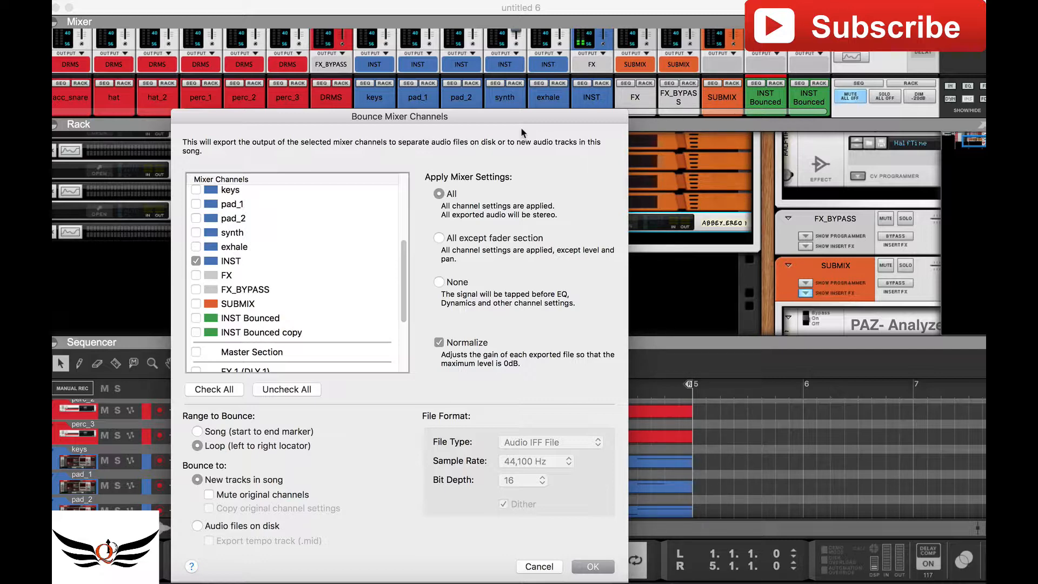
drag(517, 123, 530, 44)
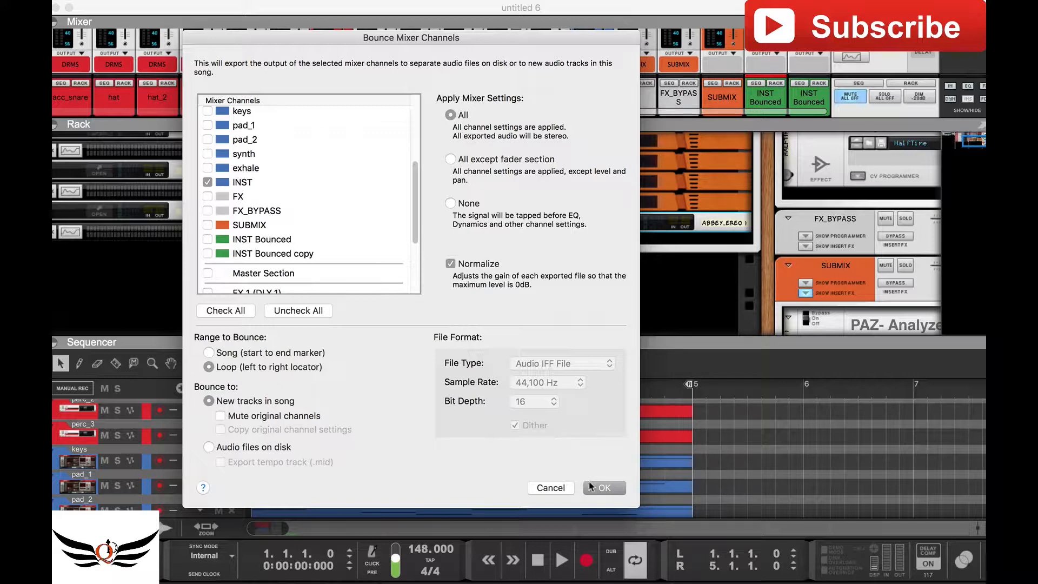
click(606, 487)
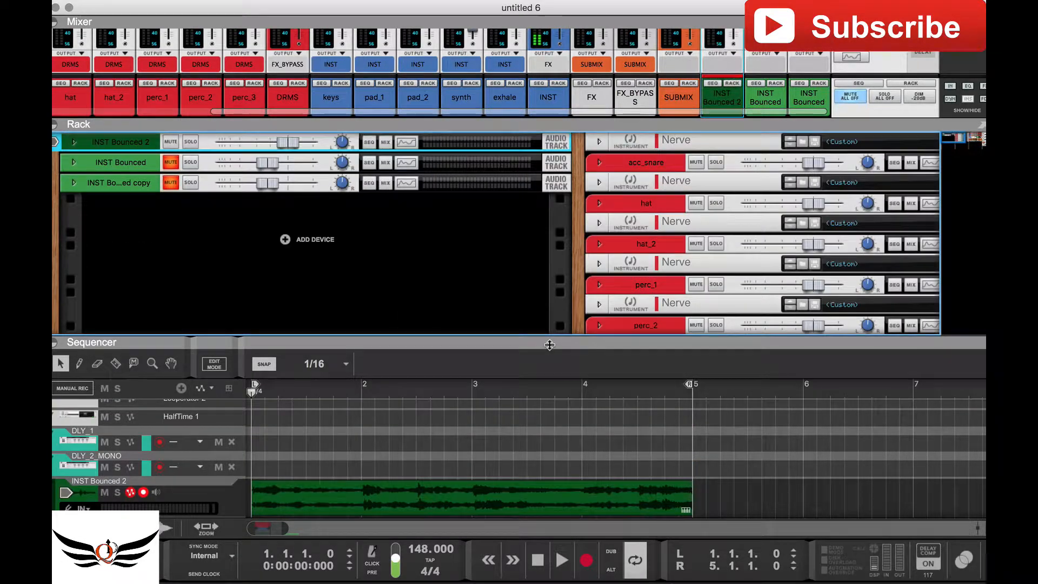
Step: Bypass Audiomatic 1 to 5 and Abbey Road Vinyl Stereo in the INST channel's insert effects
drag(547, 342, 541, 174)
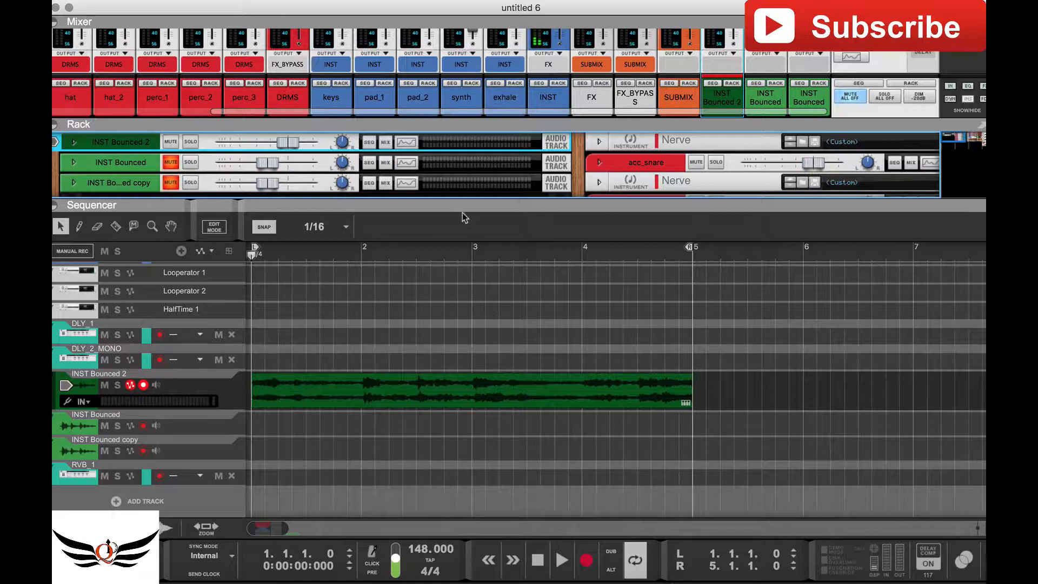
drag(476, 198, 540, 332)
drag(644, 117, 688, 126)
drag(555, 264, 63, 217)
drag(568, 283, 375, 210)
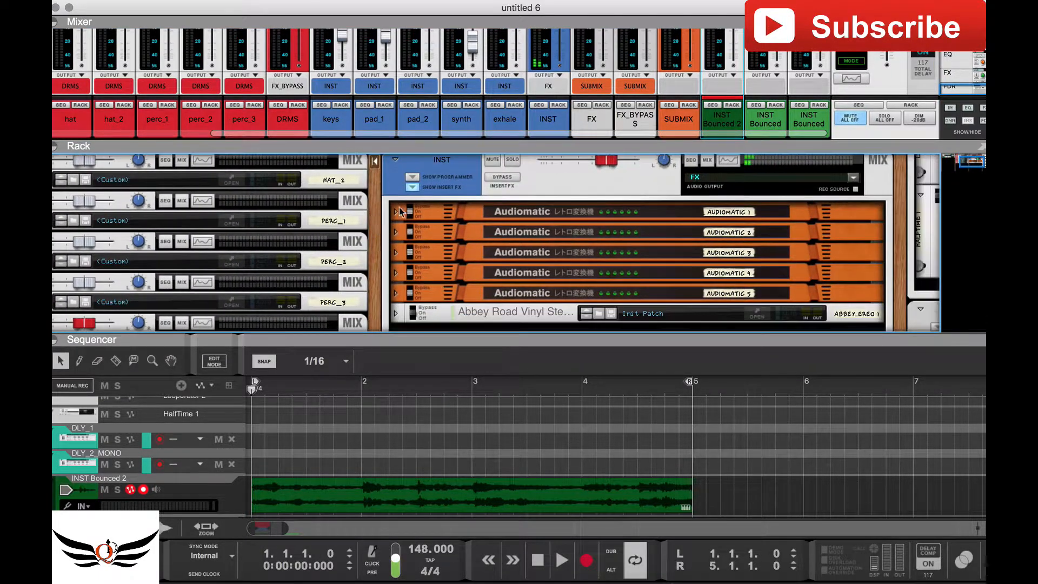
click(400, 211)
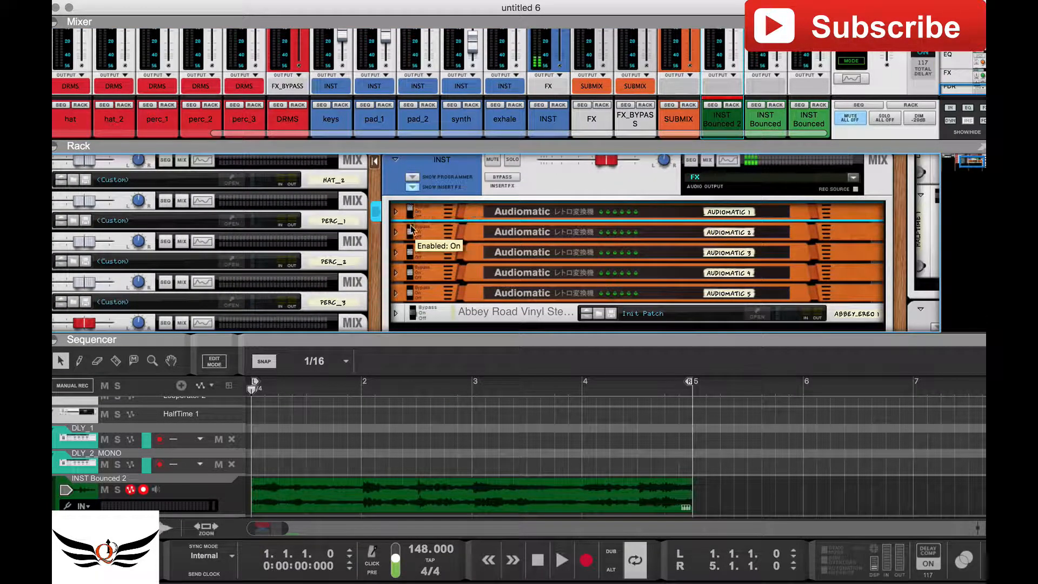
click(411, 231)
click(412, 252)
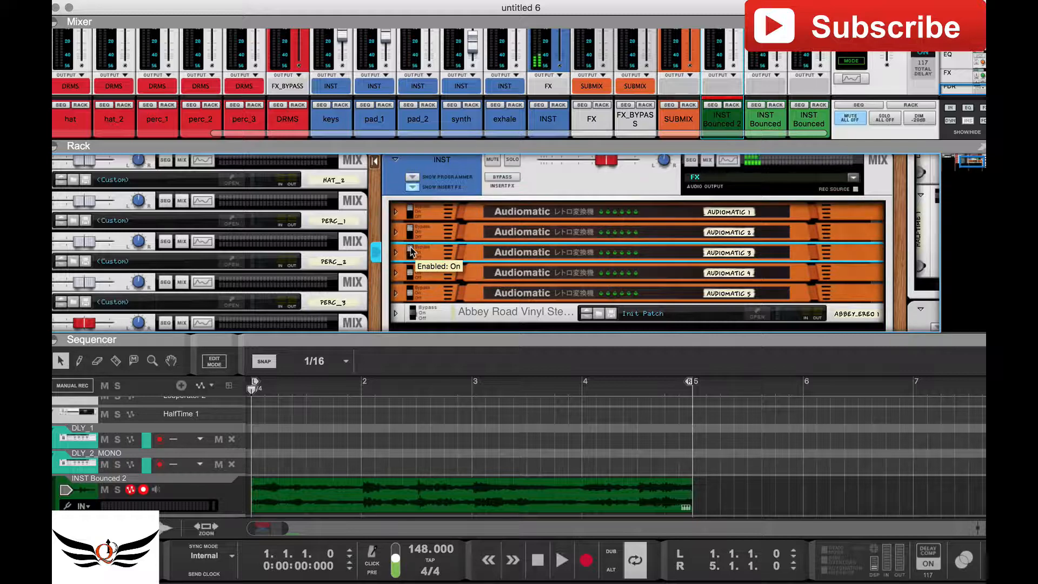
click(412, 272)
click(413, 293)
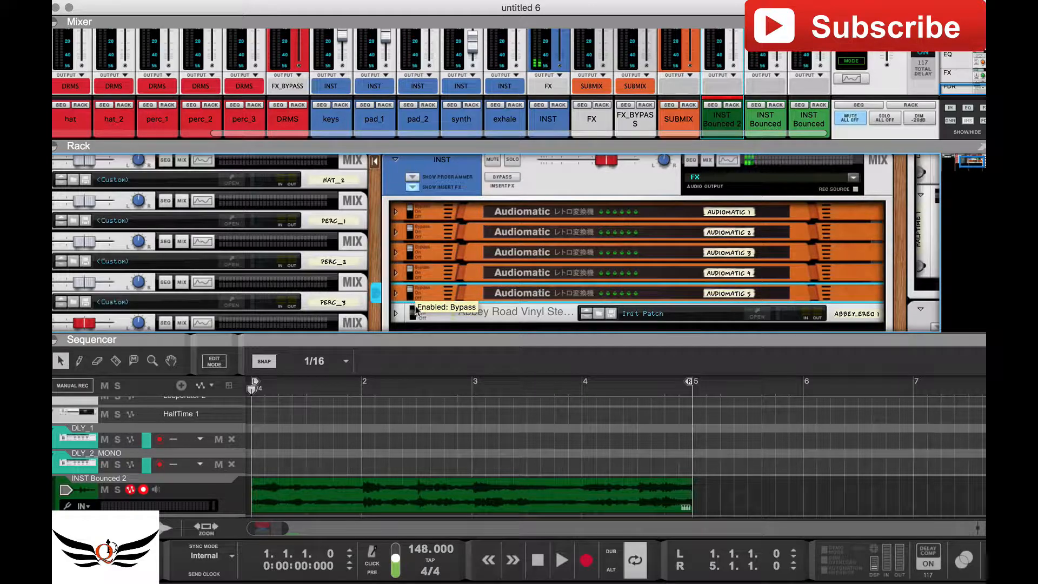
click(415, 307)
Step: Mute the original INST bus channel in the mixer and bring the sequencer tracks back into view
drag(634, 147, 649, 326)
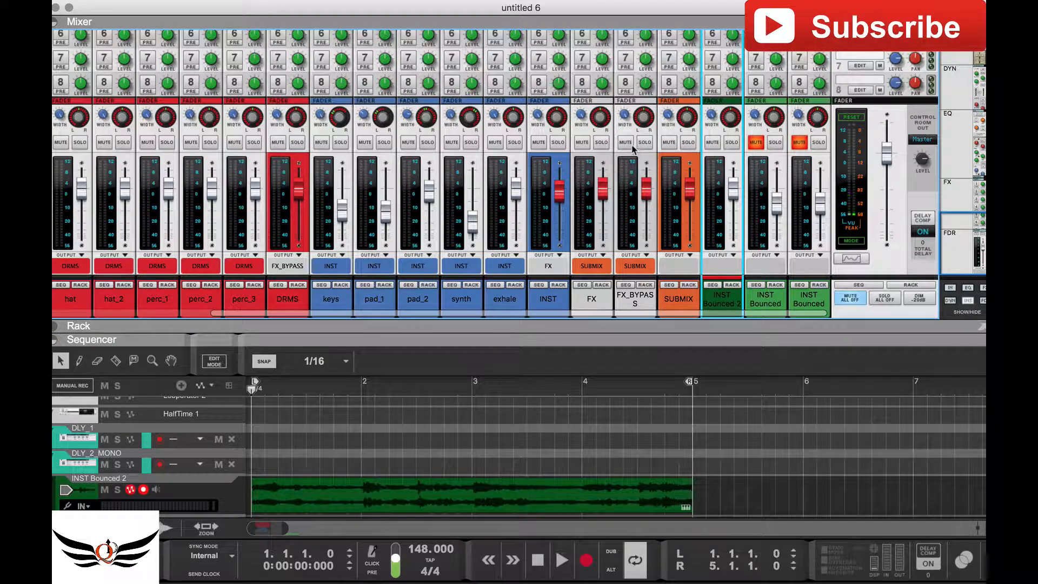
click(536, 143)
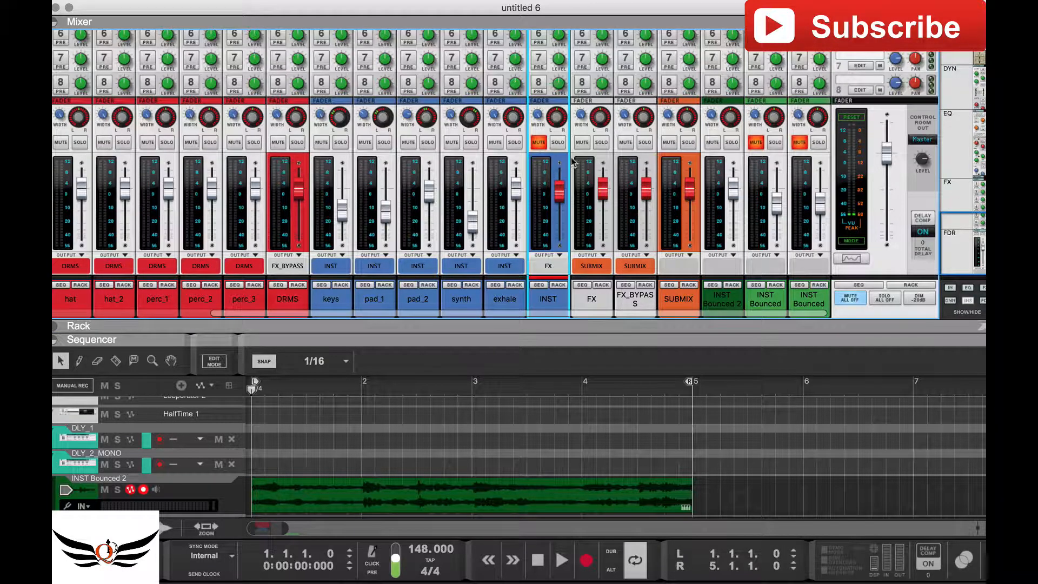
drag(531, 338, 535, 122)
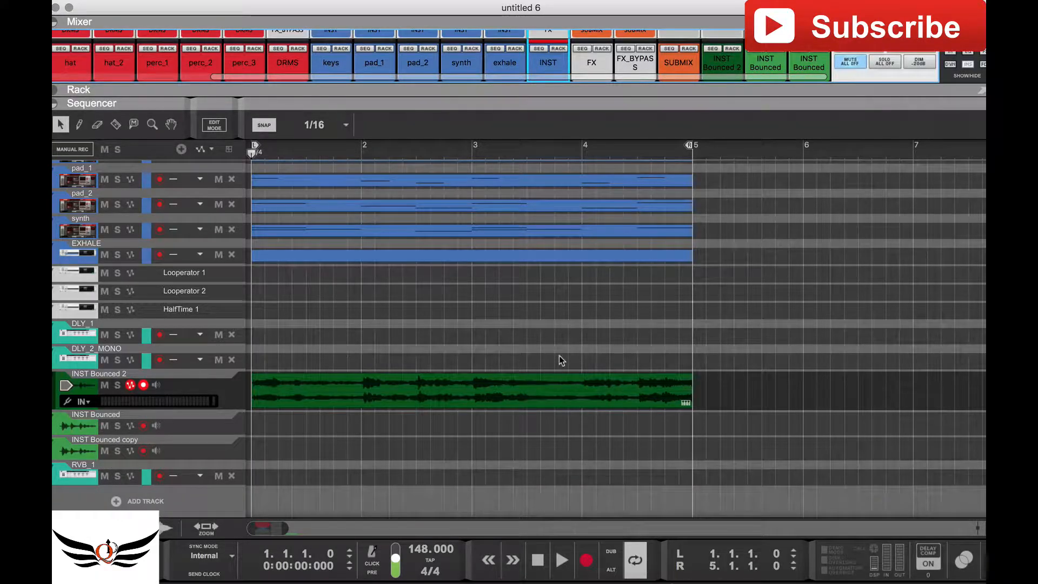
Step: Duplicate the INST Bounced 2 track with its device, mute the copy and make the original the active track
click(57, 395)
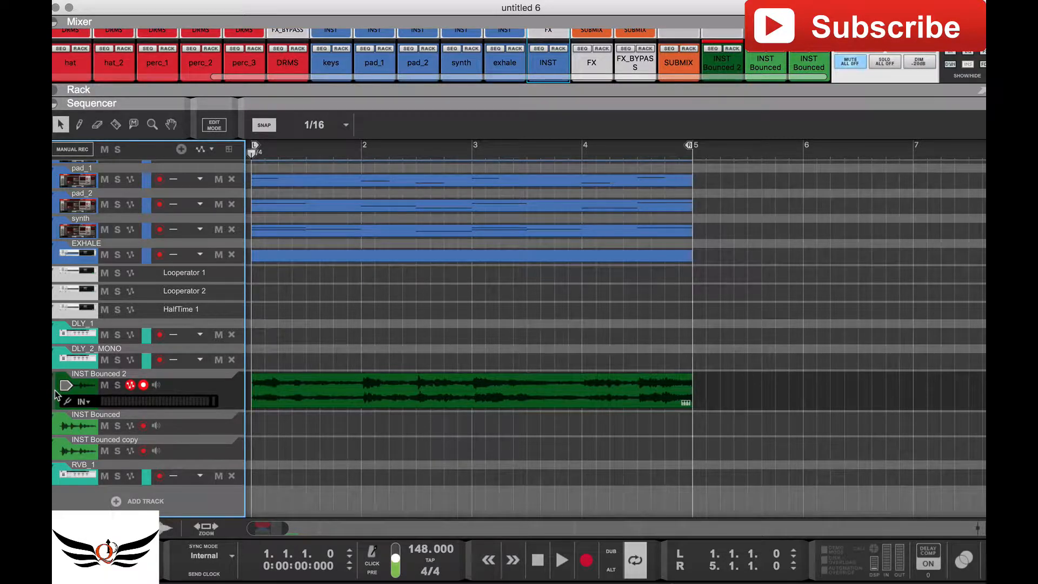
right_click(56, 395)
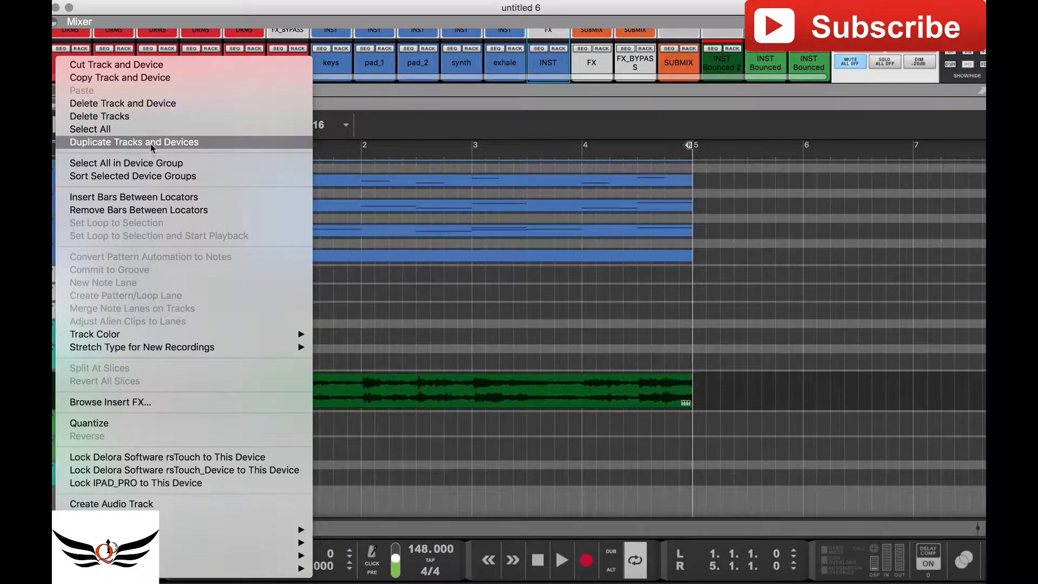
click(151, 144)
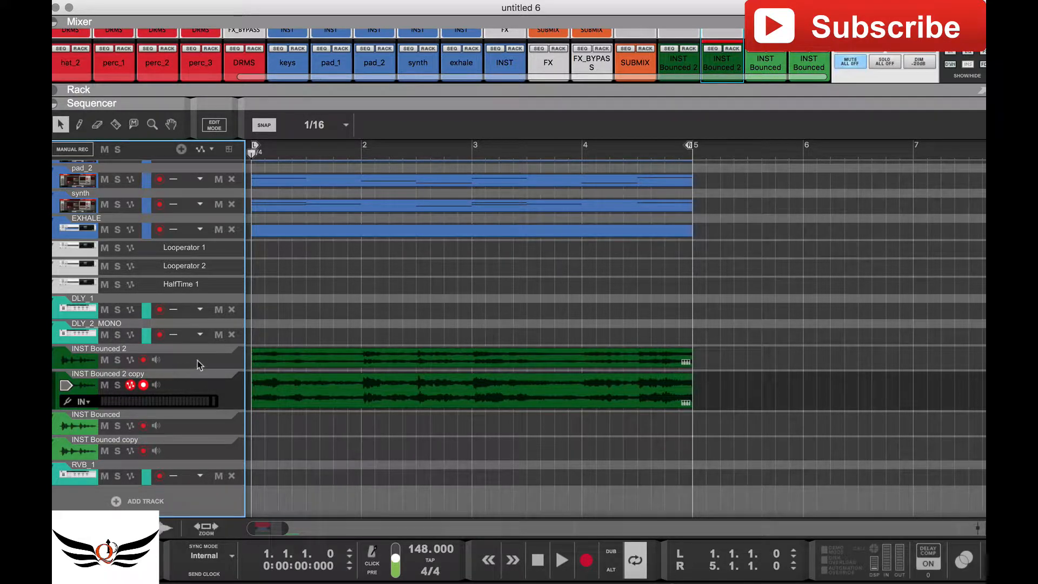
click(105, 385)
click(226, 361)
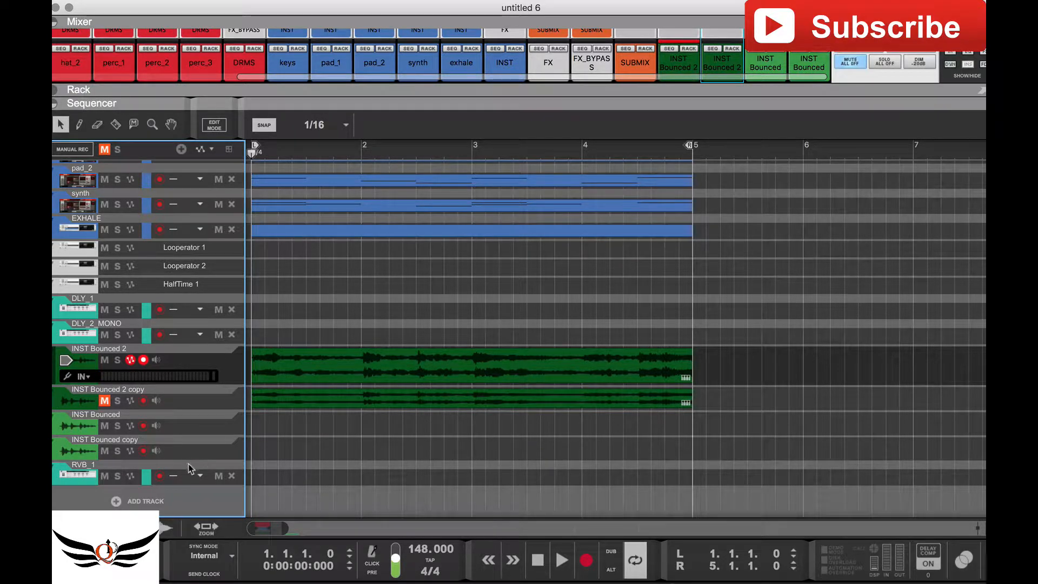
Step: Lower the mixer faders of INST Bounced 2 and its copy, checking the bounced audio by playing the loop, then stop playback
key(space)
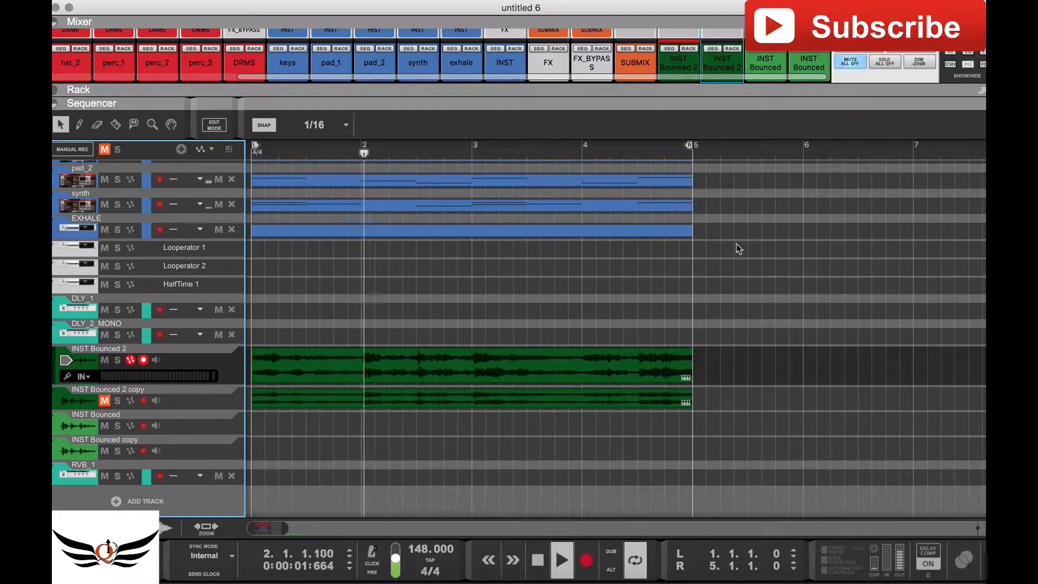
key(space)
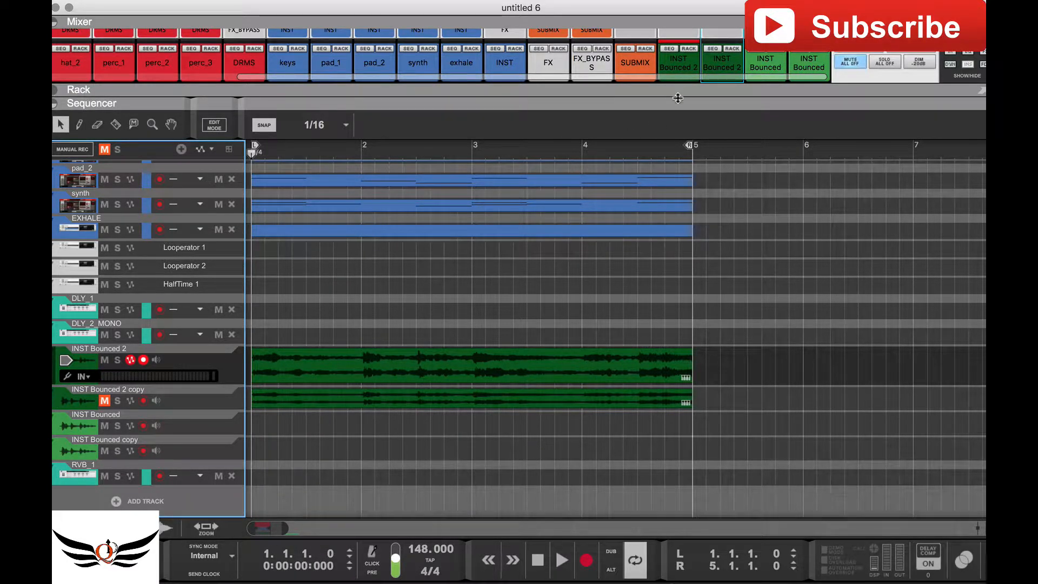
drag(668, 102, 692, 279)
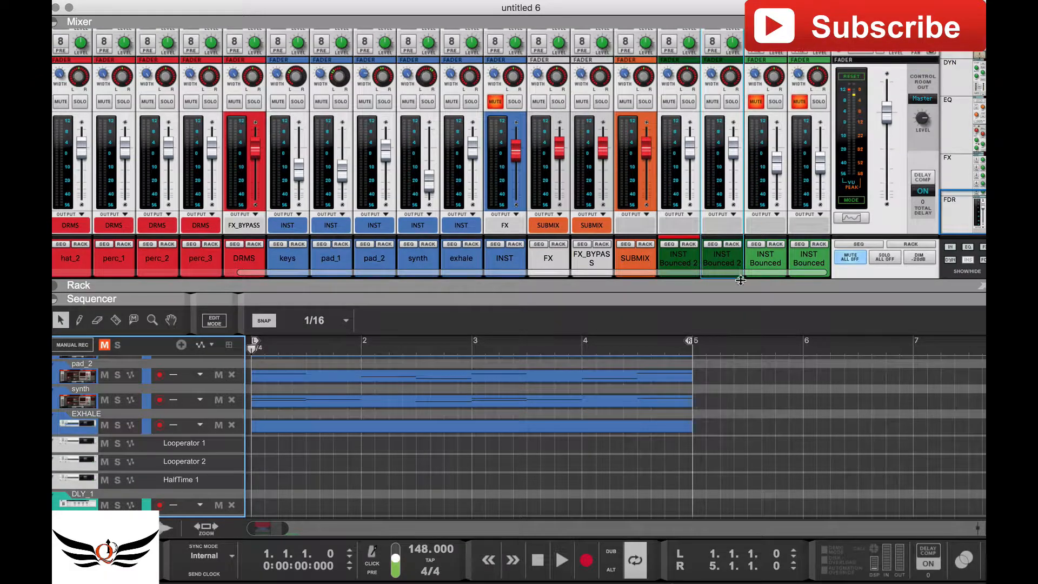
drag(690, 148, 689, 170)
key(space)
drag(597, 272, 595, 89)
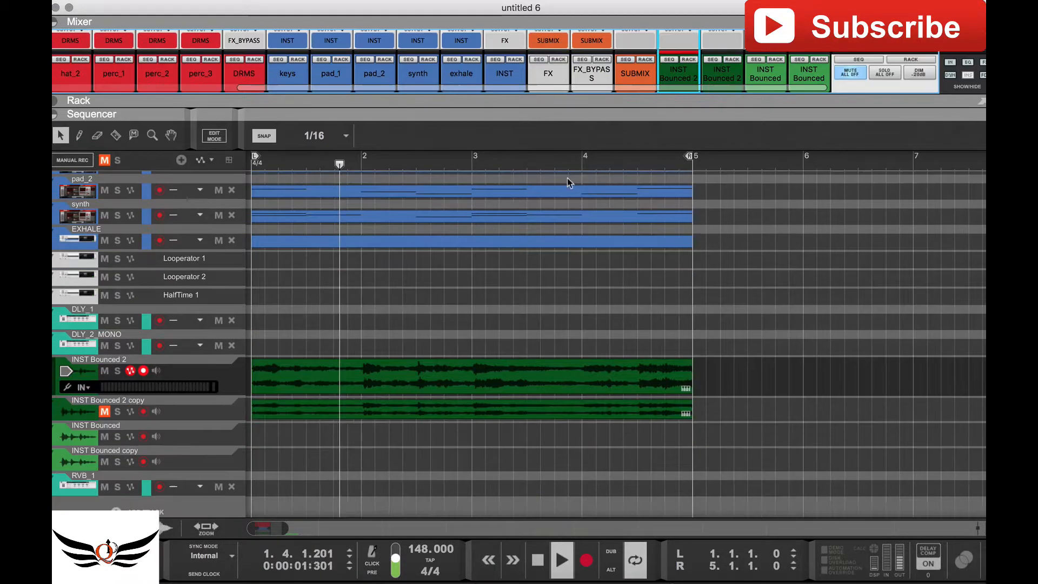
scroll(433, 335, down, 1)
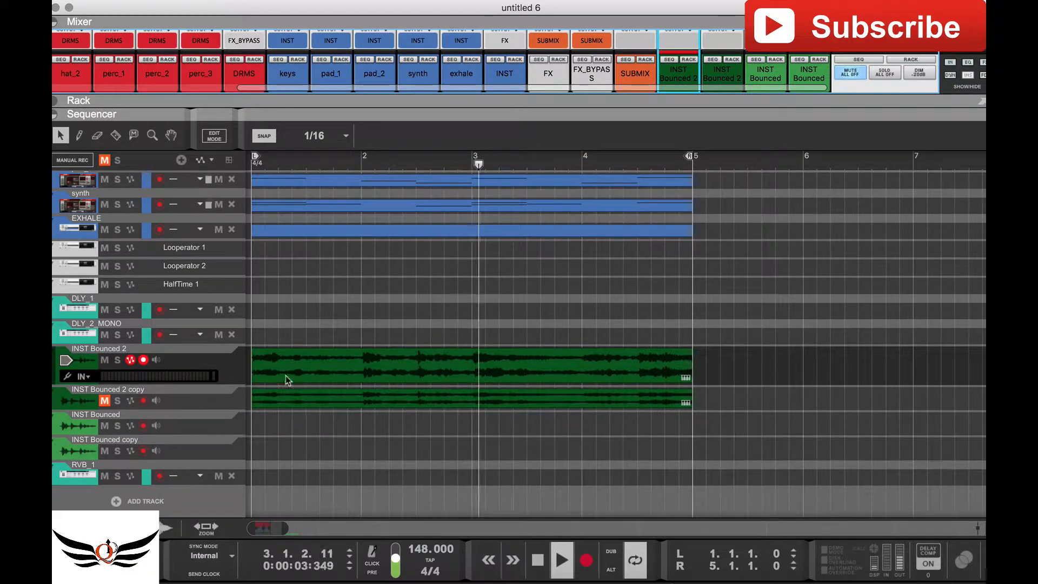
click(309, 368)
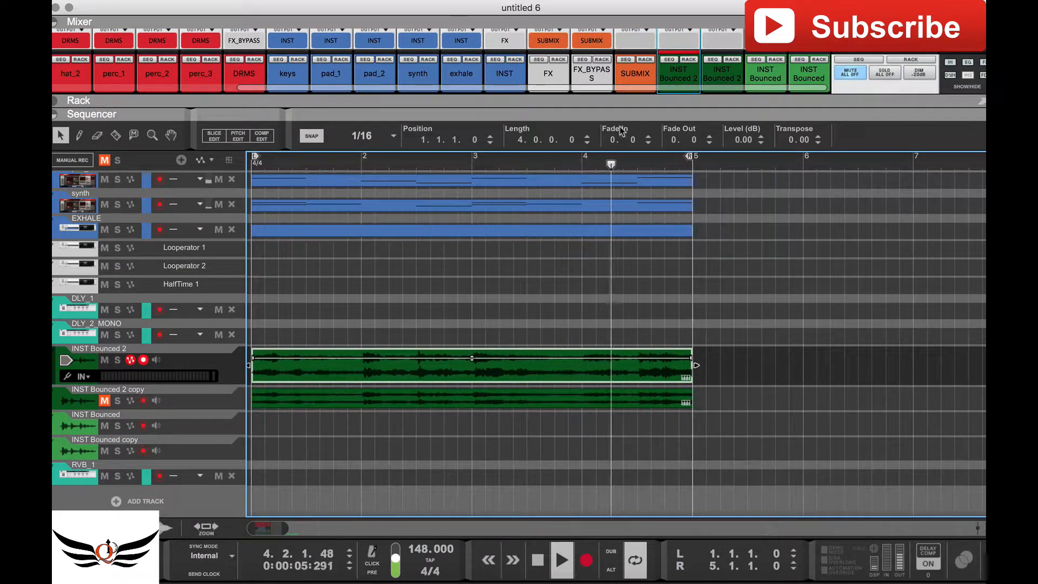
mouse_move(653, 97)
mouse_down()
mouse_move(653, 210)
mouse_move(652, 102)
mouse_up()
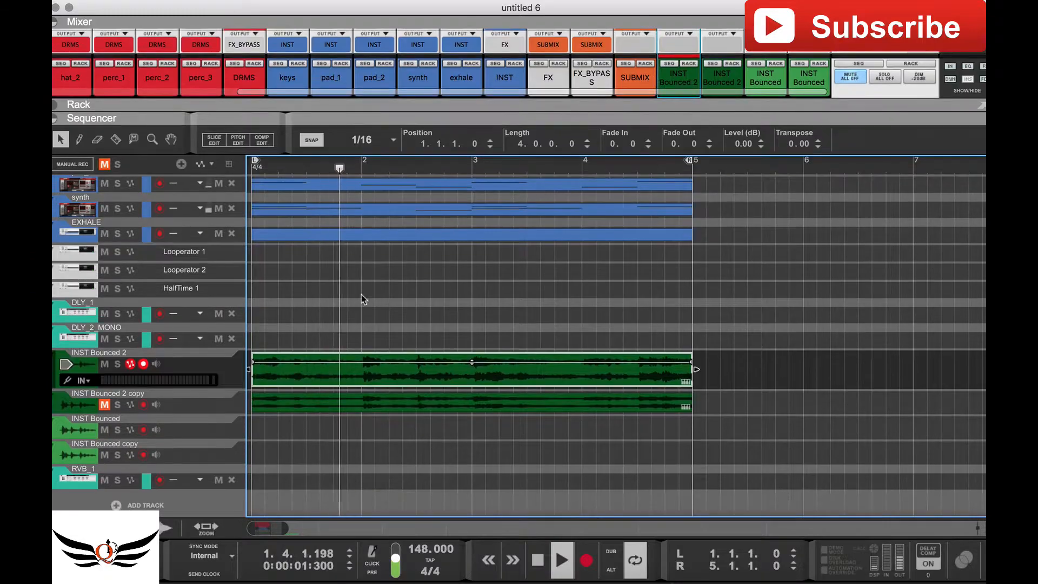
key(space)
Step: Rename the INST Bounced 2 track as 1 and its muted copy as 2
double_click(99, 351)
text(1)
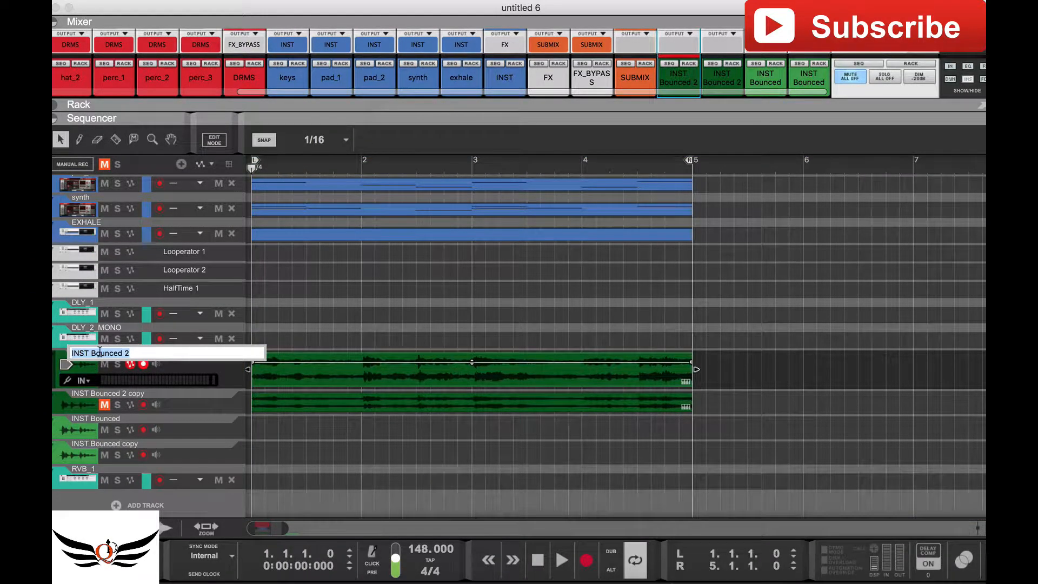
key(Return)
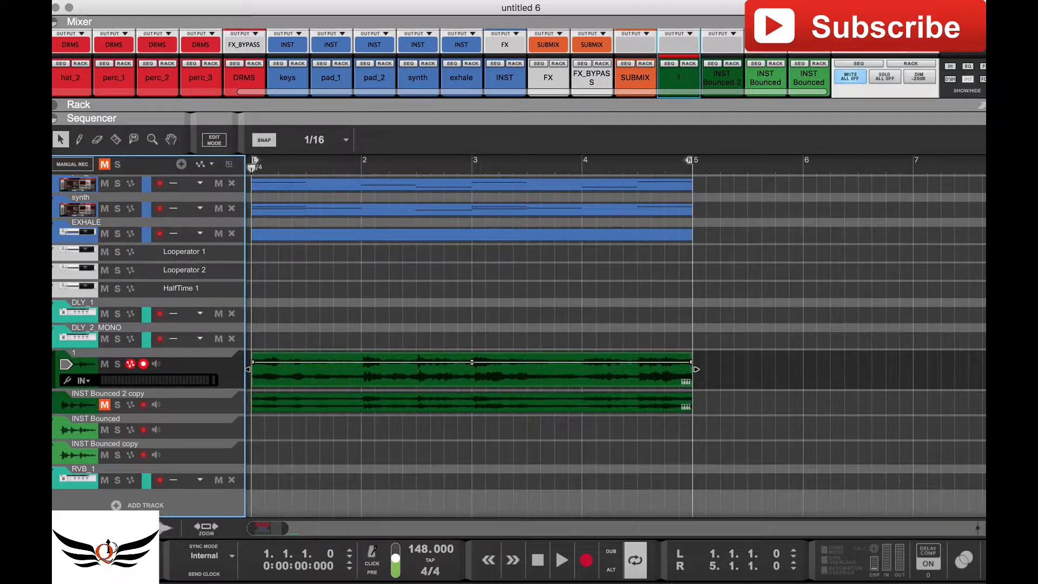
click(81, 395)
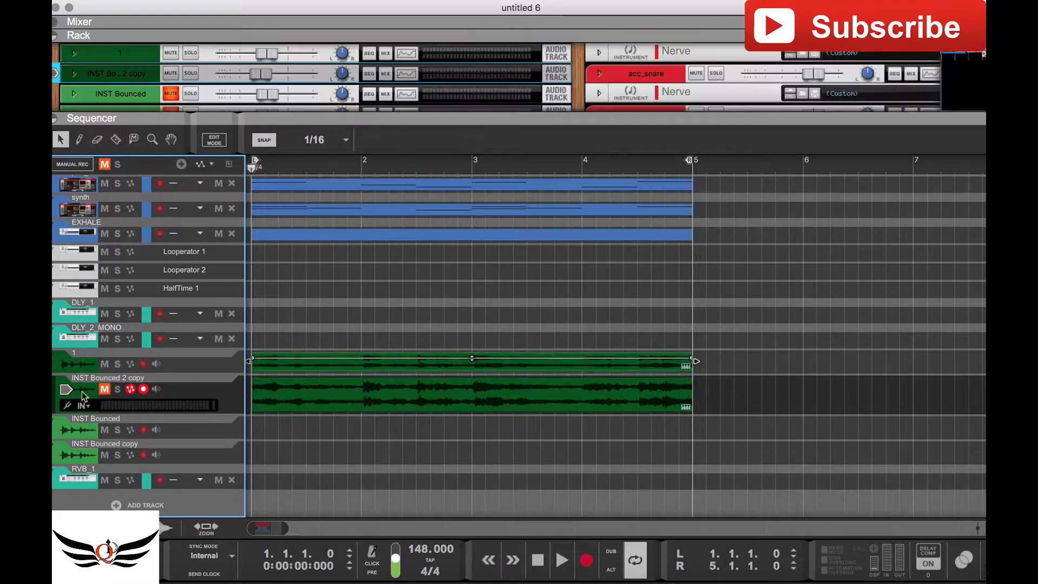
double_click(123, 379)
text(2)
key(Return)
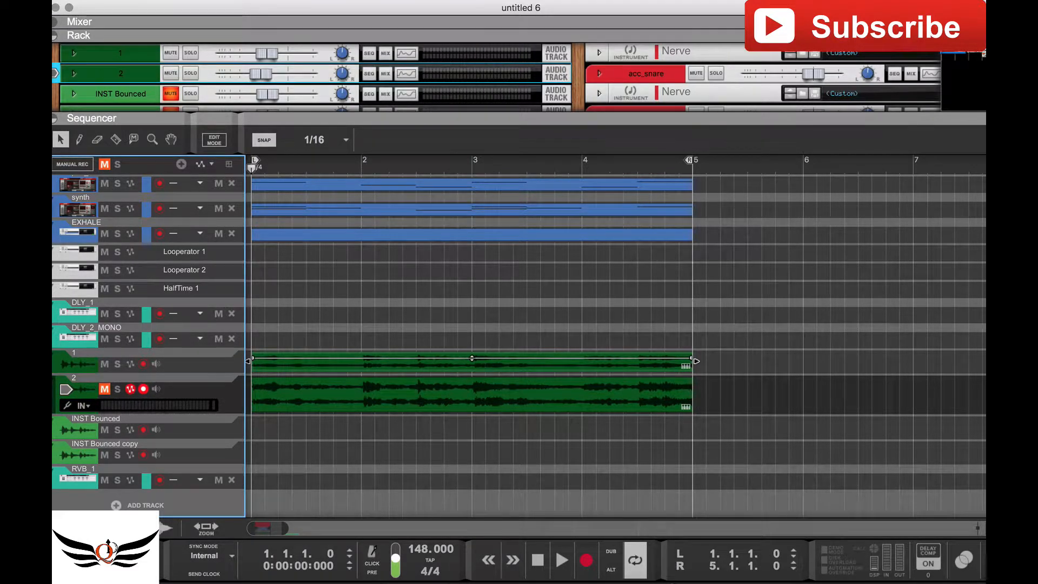
Step: Split track 1's audio clip at the starts of bars 2, 3 and 4 and halfway through bars 2 and 4 with the Razor tool
click(192, 362)
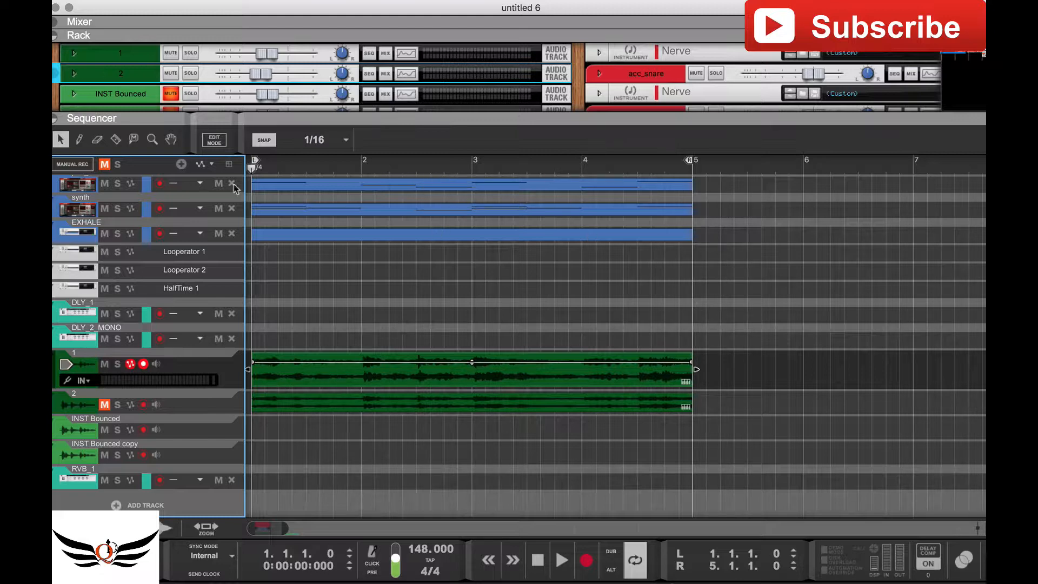
click(116, 138)
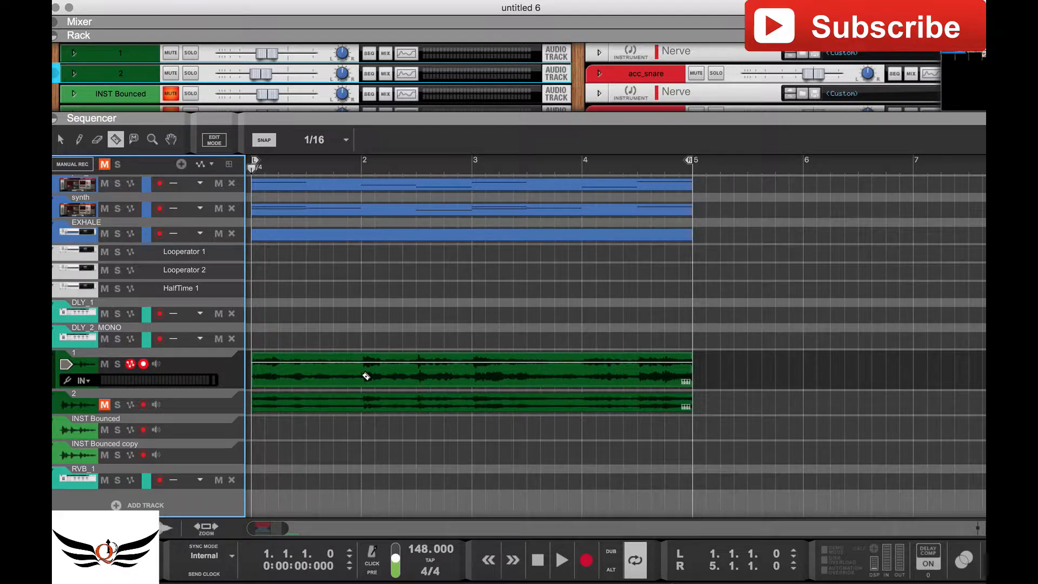
click(363, 377)
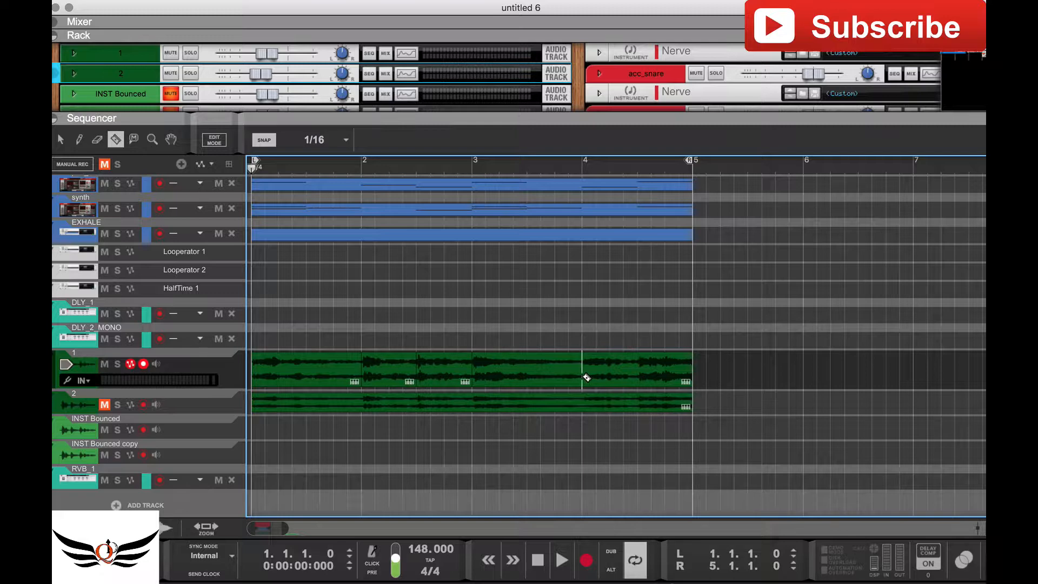
click(586, 377)
click(60, 139)
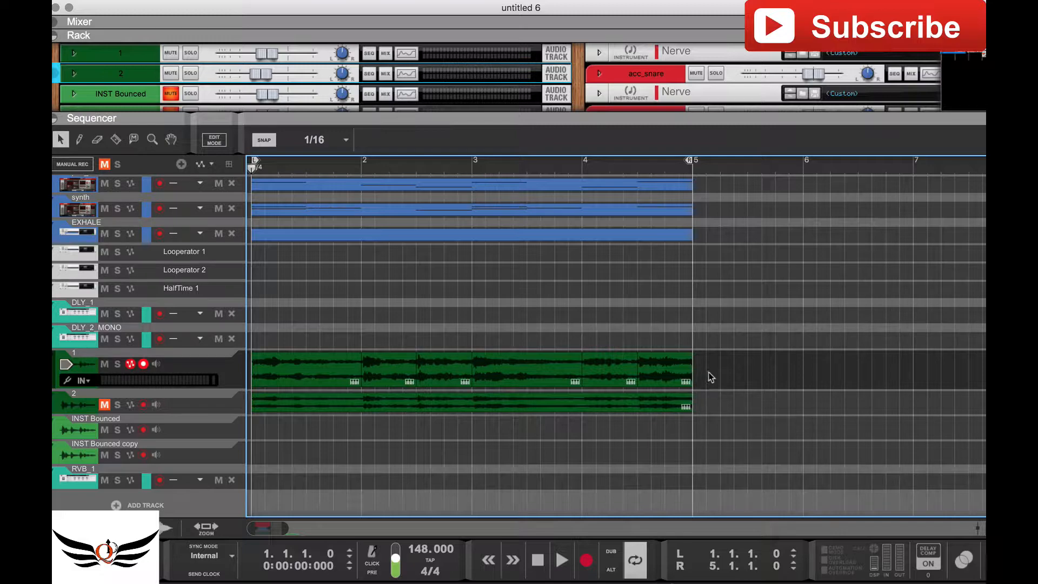
Step: Reverse all the audio clips on track 1, play the loop to check the sound and stop playback
click(360, 363)
right_click(335, 378)
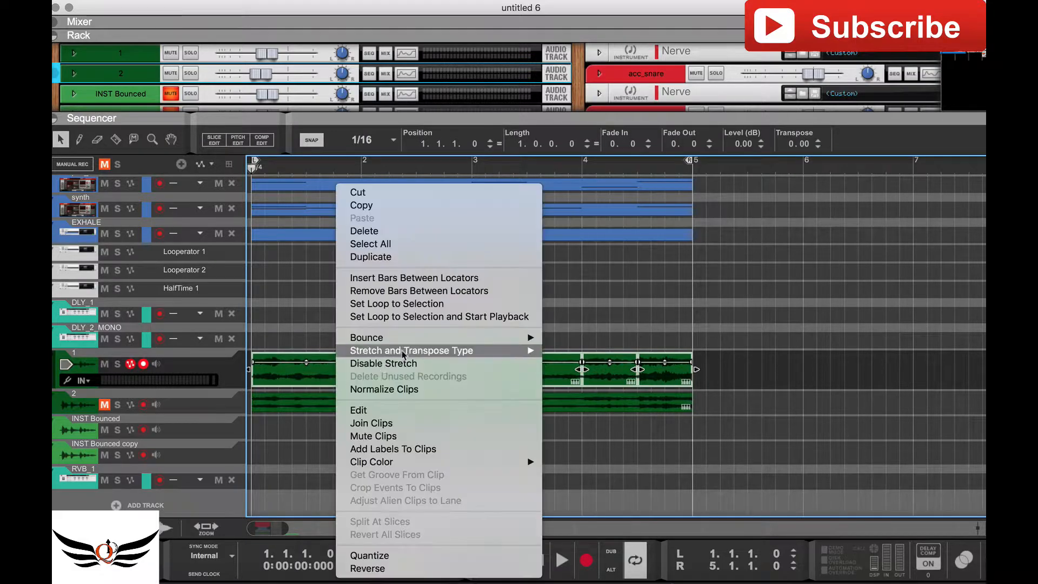
click(602, 517)
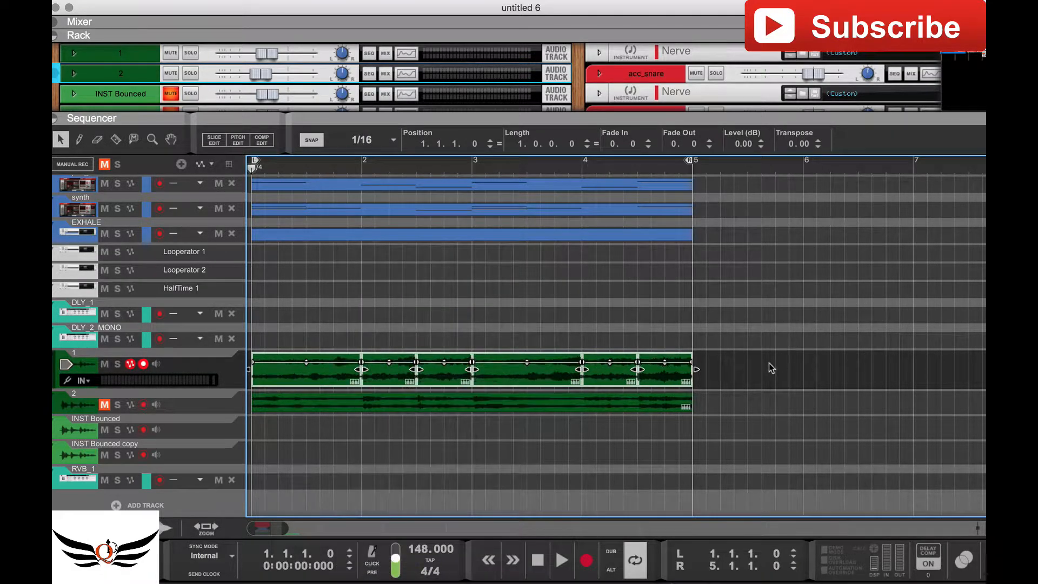
key(space)
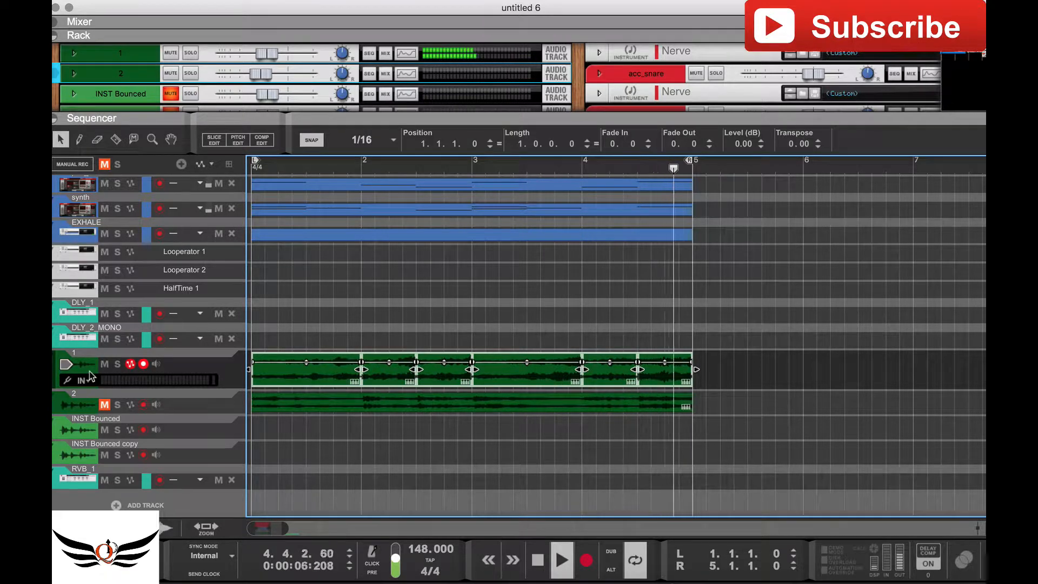
key(space)
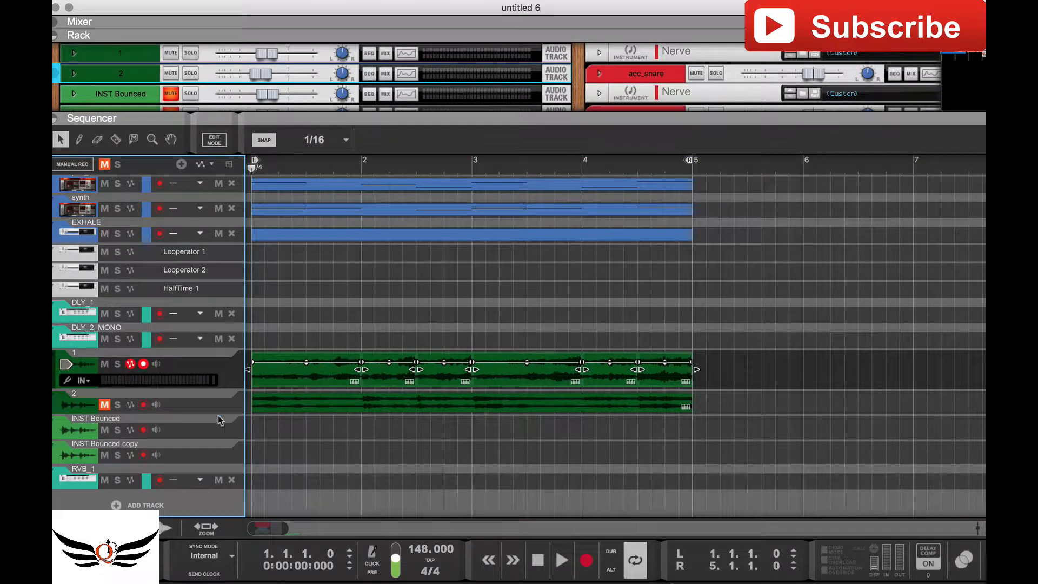
Step: Make track 2 the active track, unmute it, mute track 1 and play the loop
click(182, 403)
scroll(400, 395, down, 1)
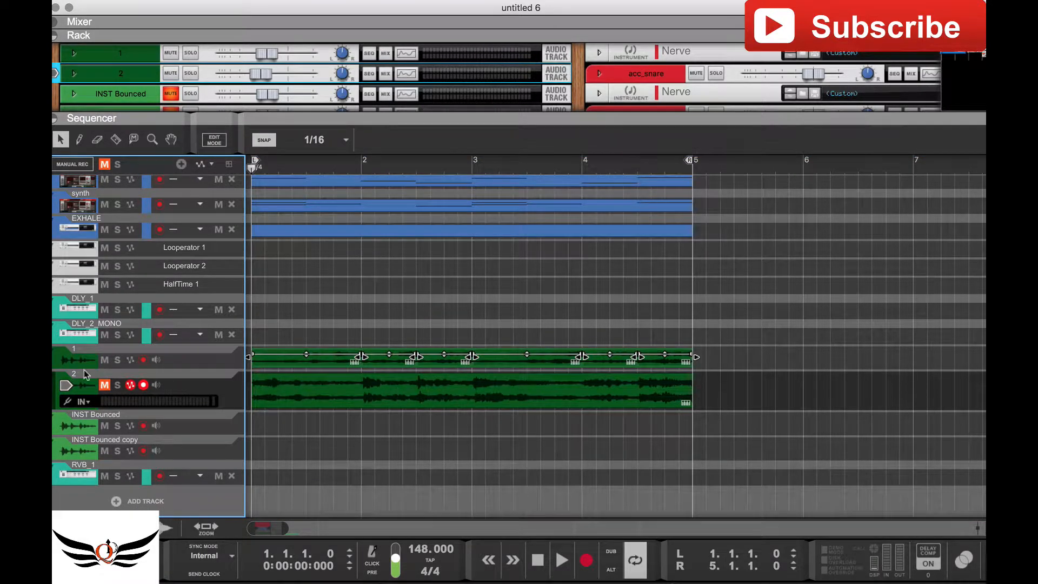
click(102, 381)
click(104, 360)
key(space)
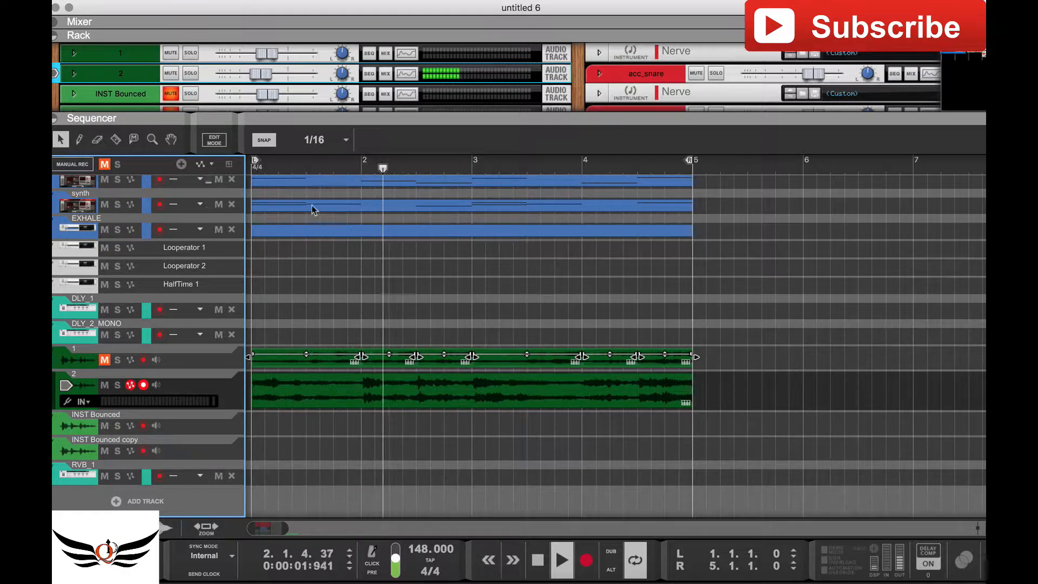
Step: Listen to track 2 and split its clip with the Razor tool at 1.4.1, 1.4.2 and the start of bar 2
click(115, 139)
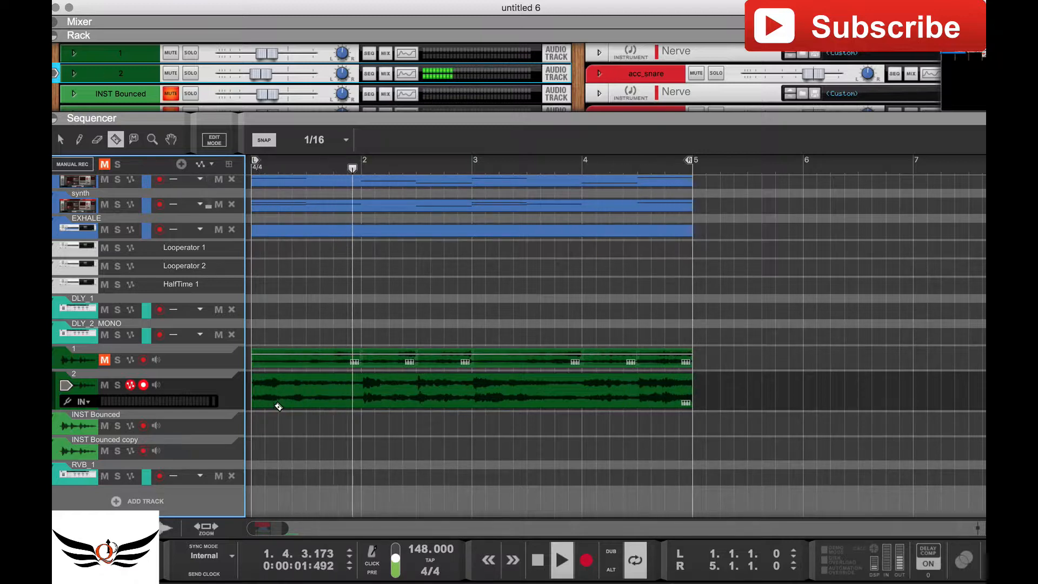
key(space)
key(space)
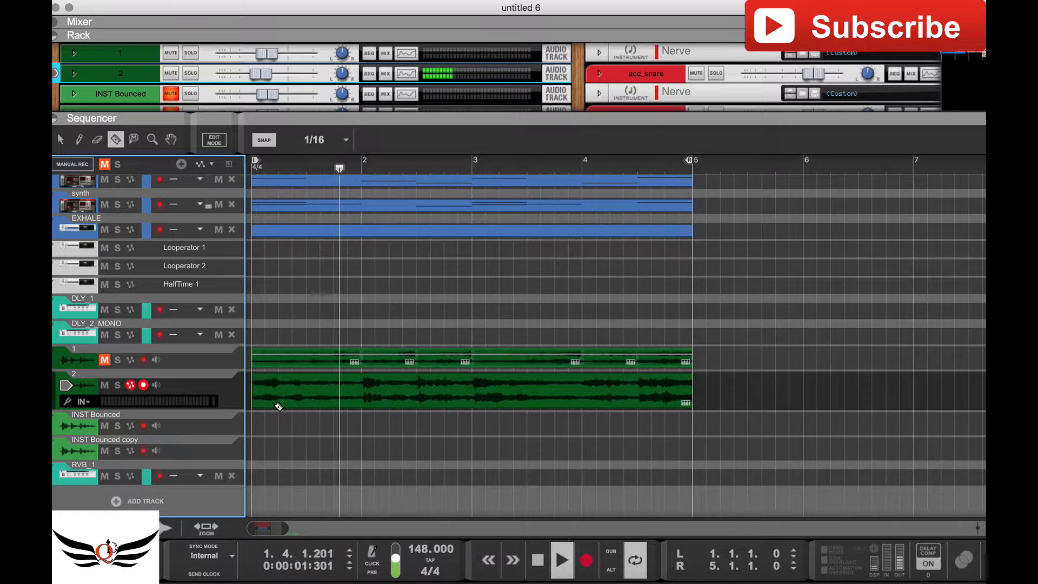
key(space)
click(334, 395)
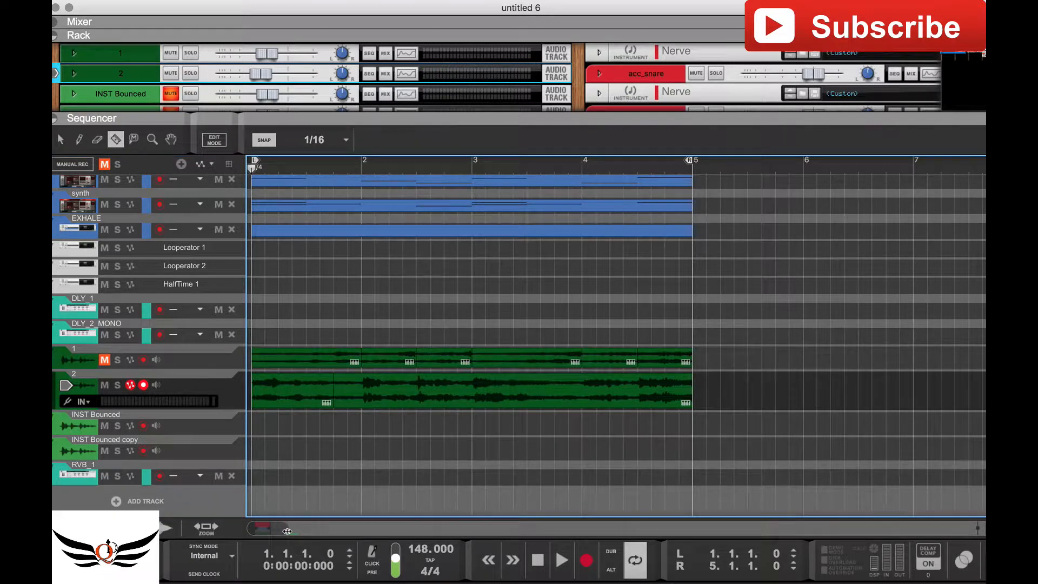
drag(286, 531, 263, 525)
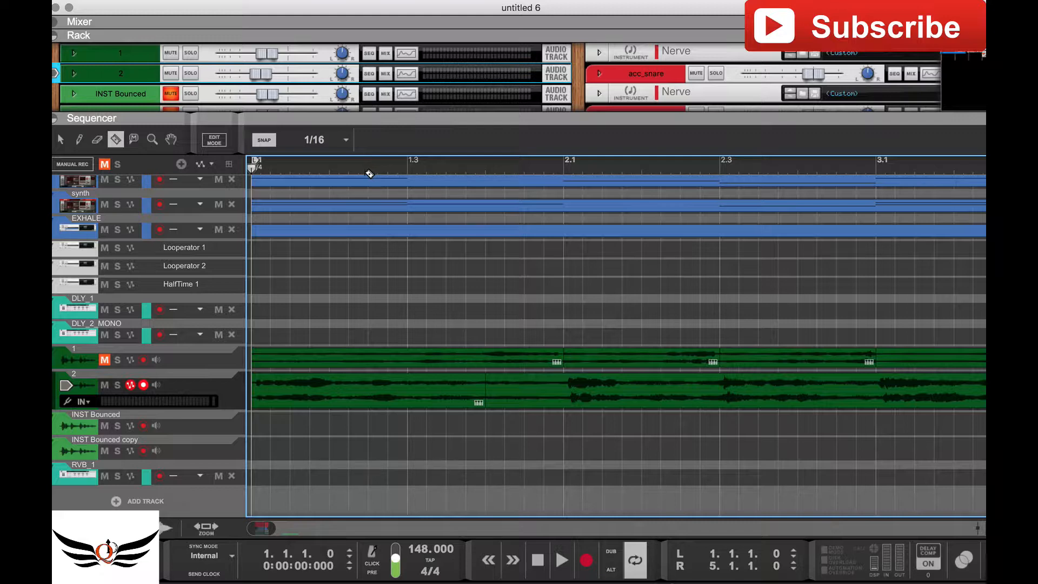
click(345, 141)
click(380, 139)
click(564, 395)
Step: Replace the remainder of bar 1 on track 2 with copies of the sixteenth-note slice at 1.4.2, 1.4.3 and 1.4.4, and audition the result
click(60, 140)
click(539, 376)
drag(505, 391, 531, 398)
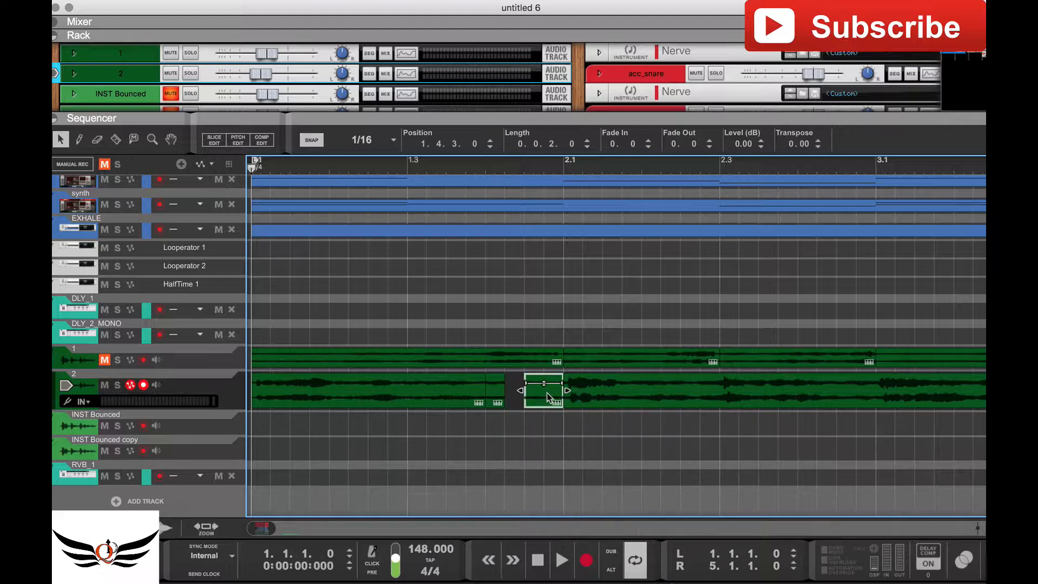
key(Delete)
click(494, 392)
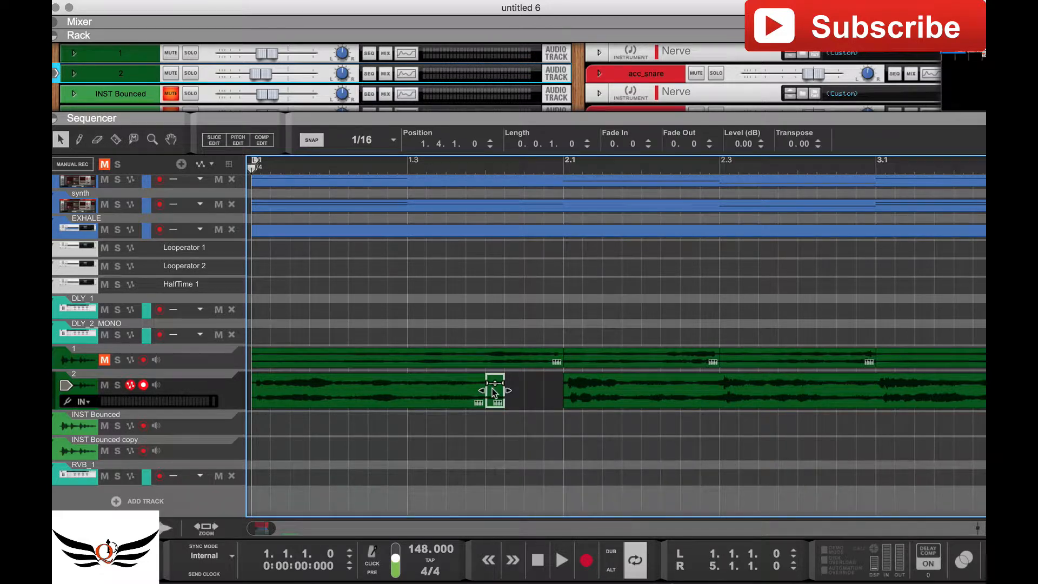
drag(494, 393, 554, 399)
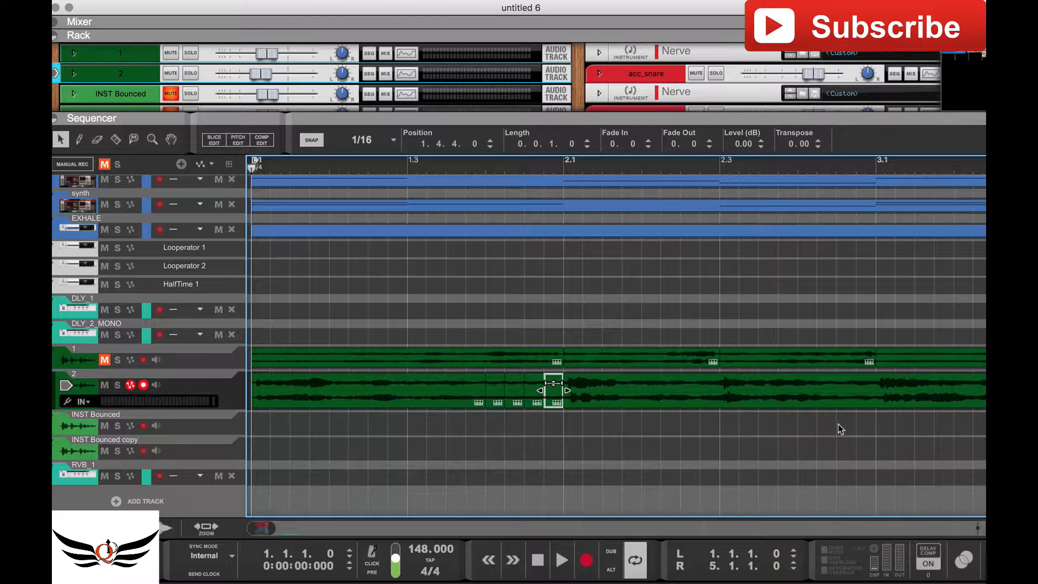
key(space)
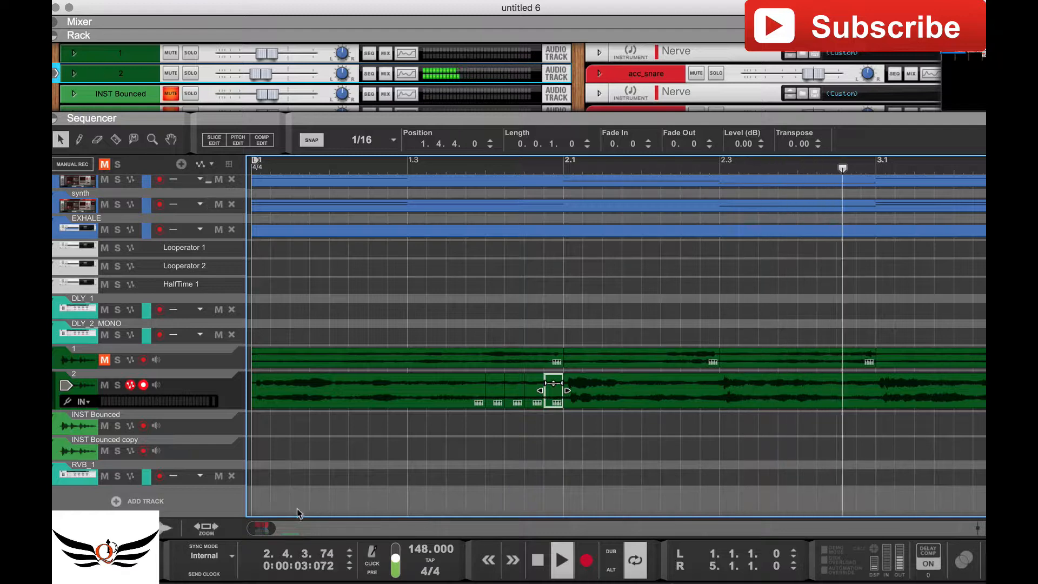
drag(273, 527, 287, 525)
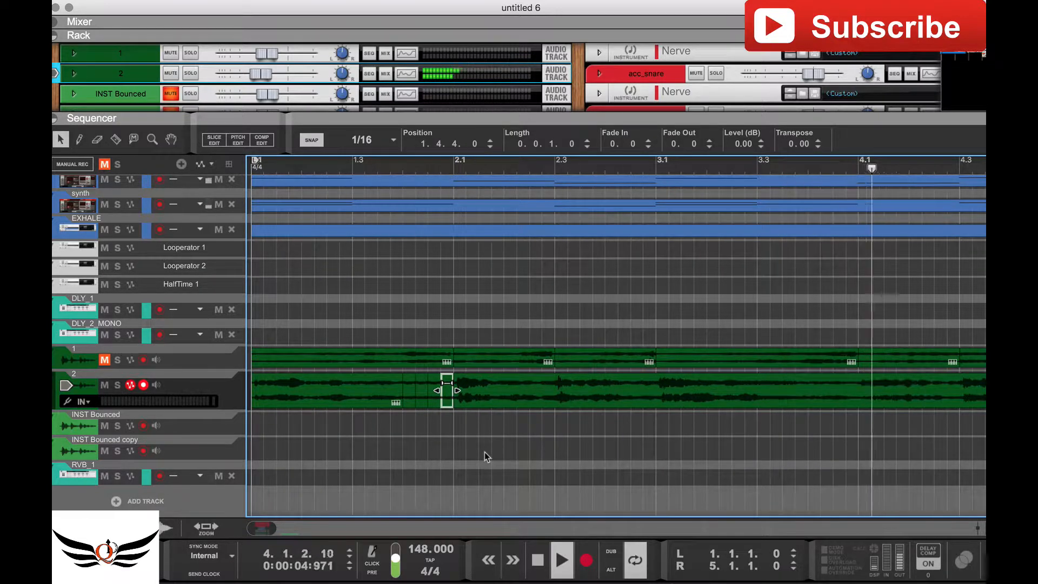
key(space)
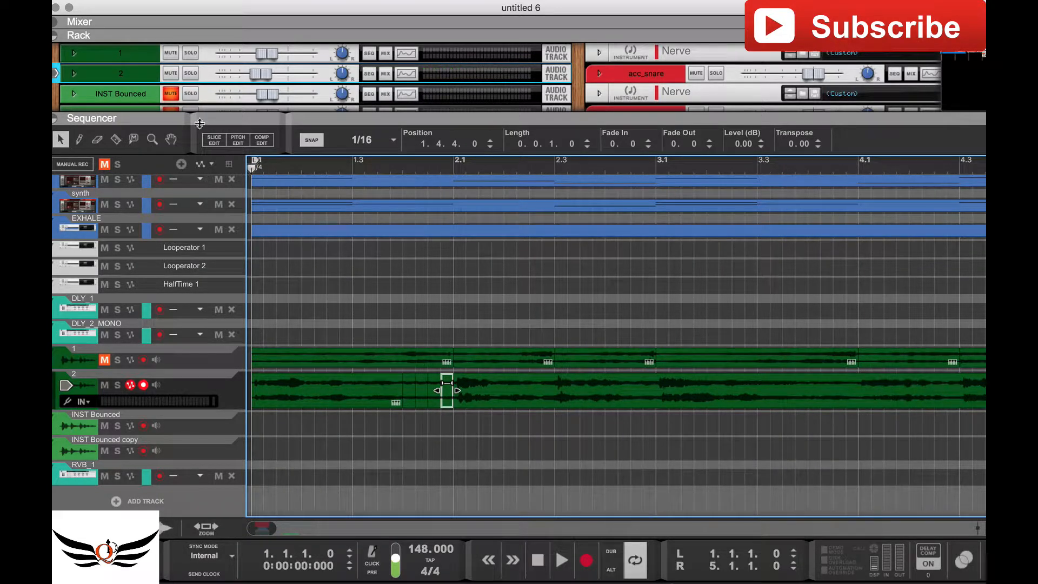
Step: Split track 2's clip at 4.1.1 and 4.1.3, trim the remainder to start at 4.2.1 and copy the short slice to 4.1.3
click(114, 140)
click(864, 392)
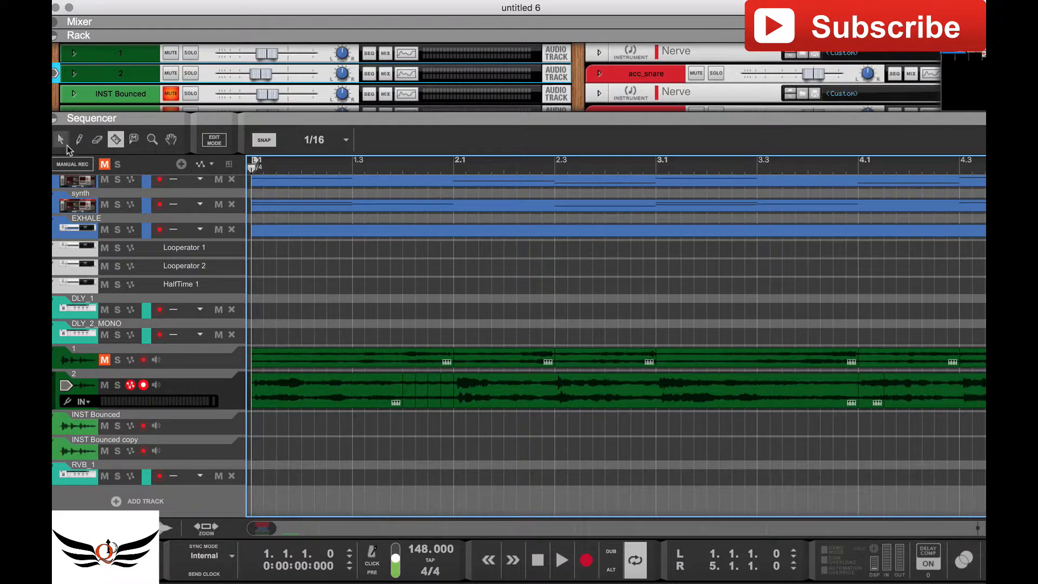
click(63, 141)
click(890, 396)
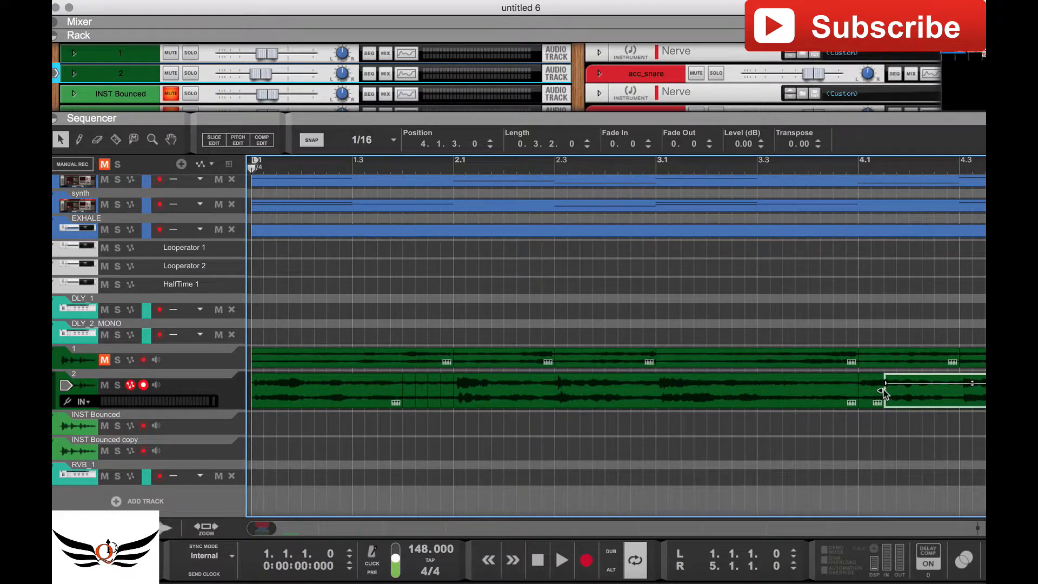
drag(885, 389, 913, 389)
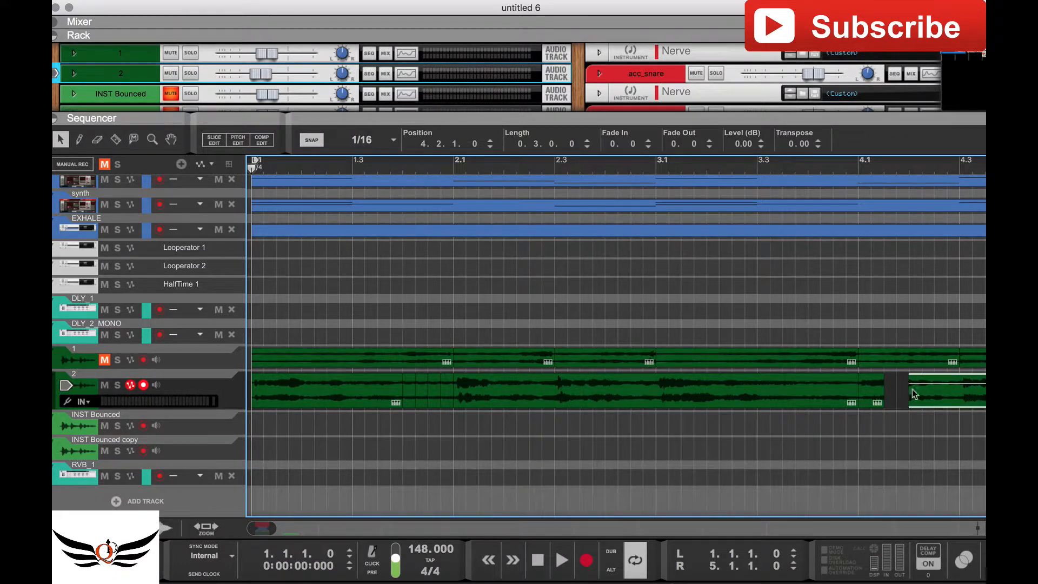
click(869, 390)
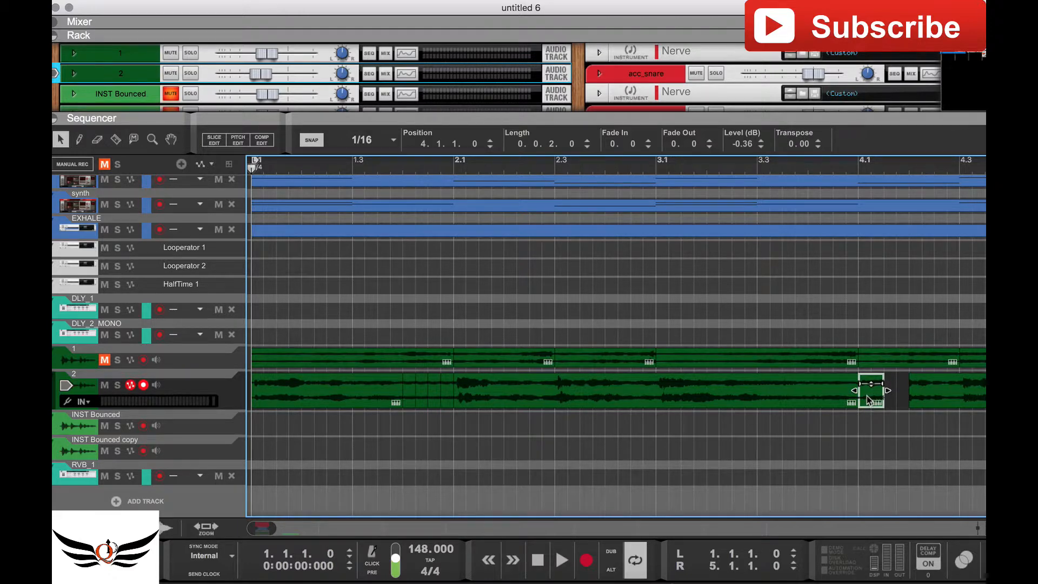
drag(872, 399, 896, 400)
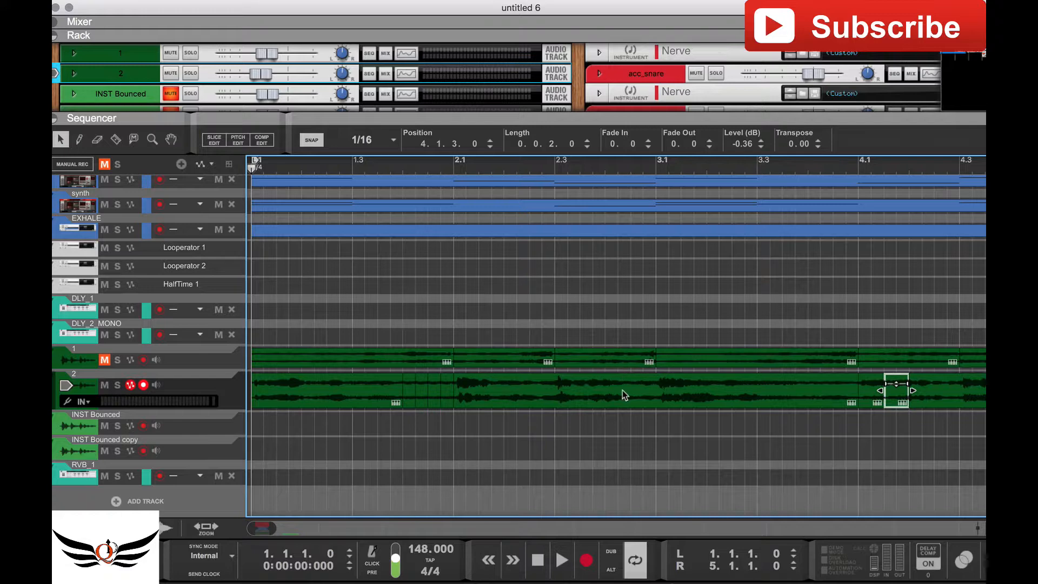
Step: Audition track 2, place the playhead at 2.4.1 and split the clip there and at the start of bar 3
key(space)
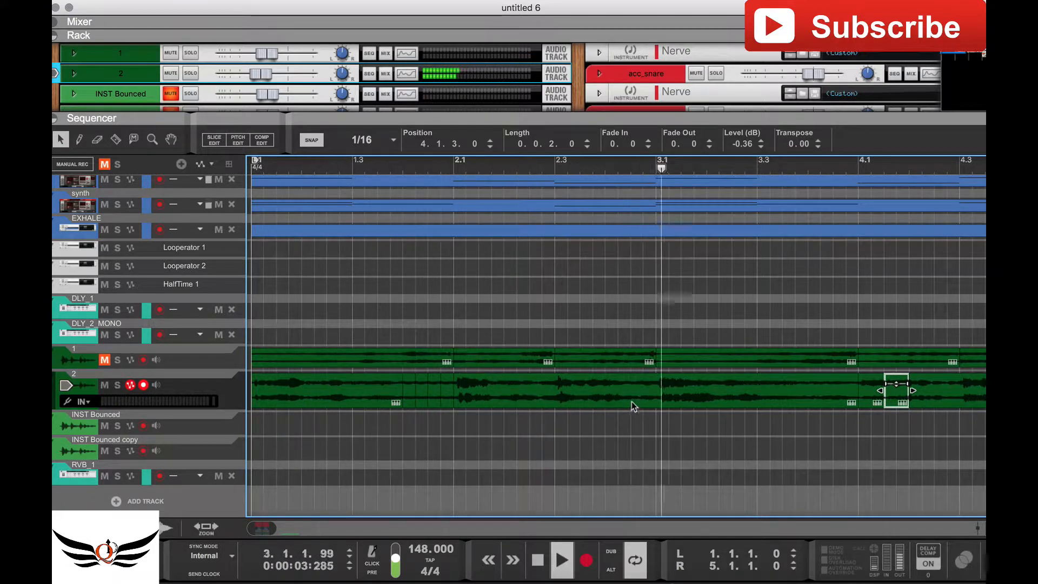
key(space)
click(605, 170)
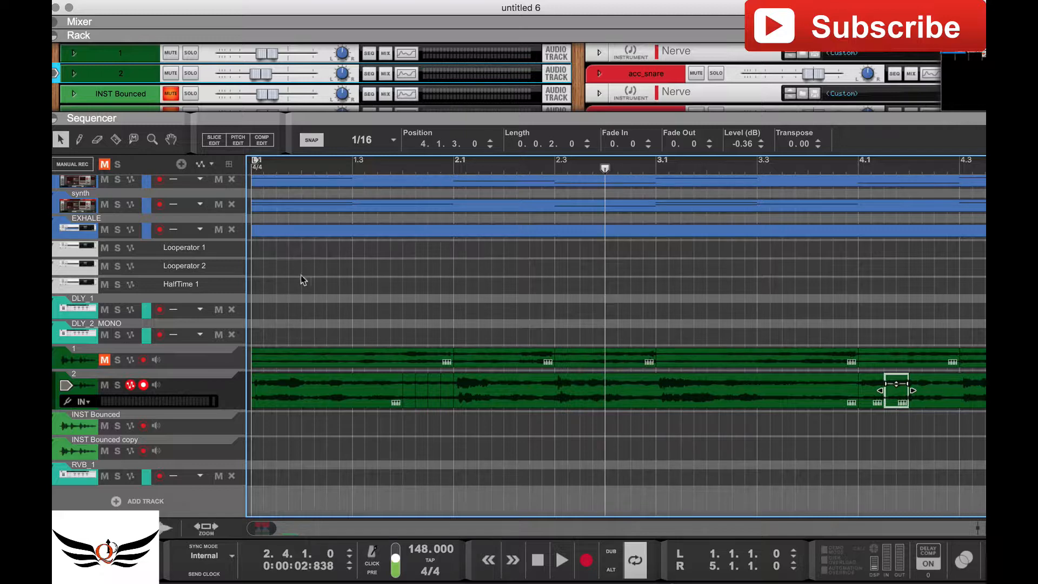
click(115, 140)
click(612, 399)
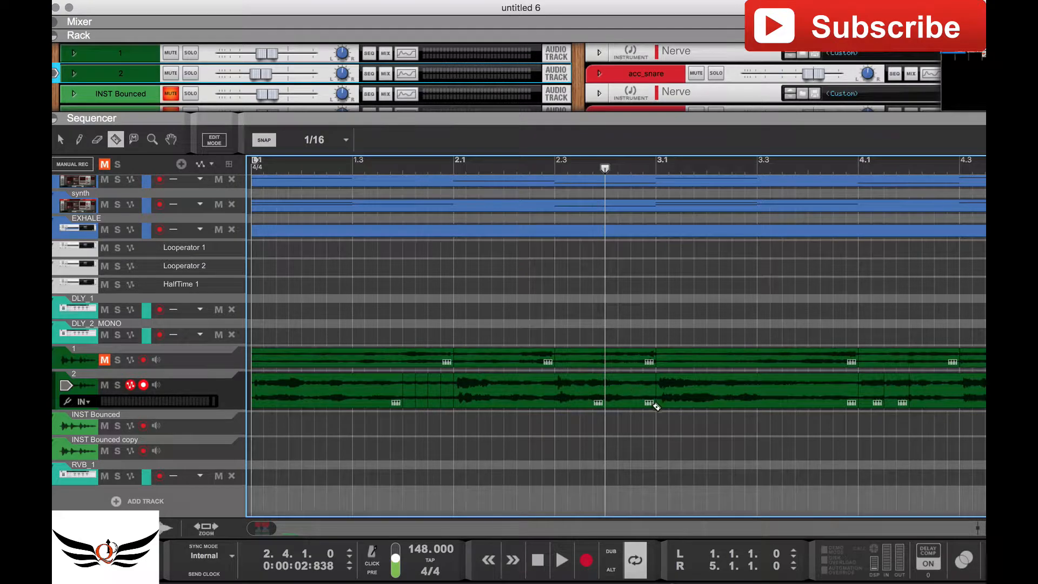
Step: Reverse track 2's one-beat slice at 2.4.1, then play the loop to check it and stop playback
click(62, 140)
click(634, 390)
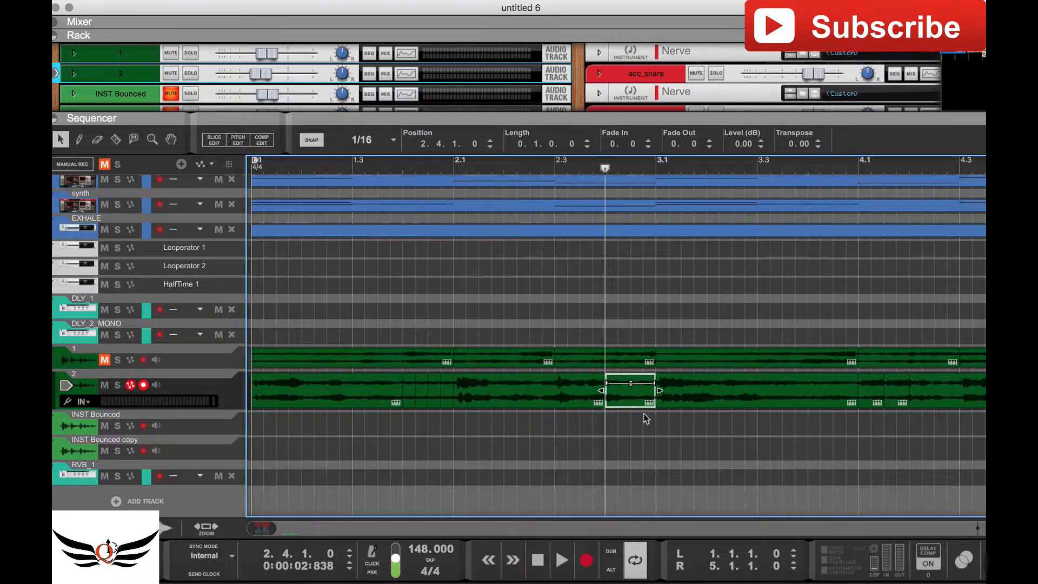
right_click(625, 394)
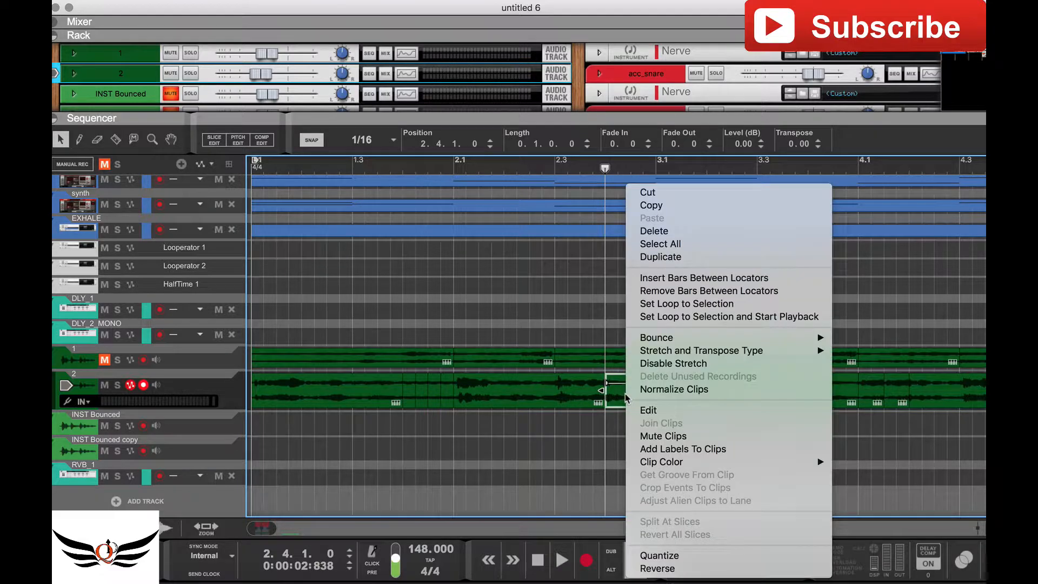
click(685, 556)
key(space)
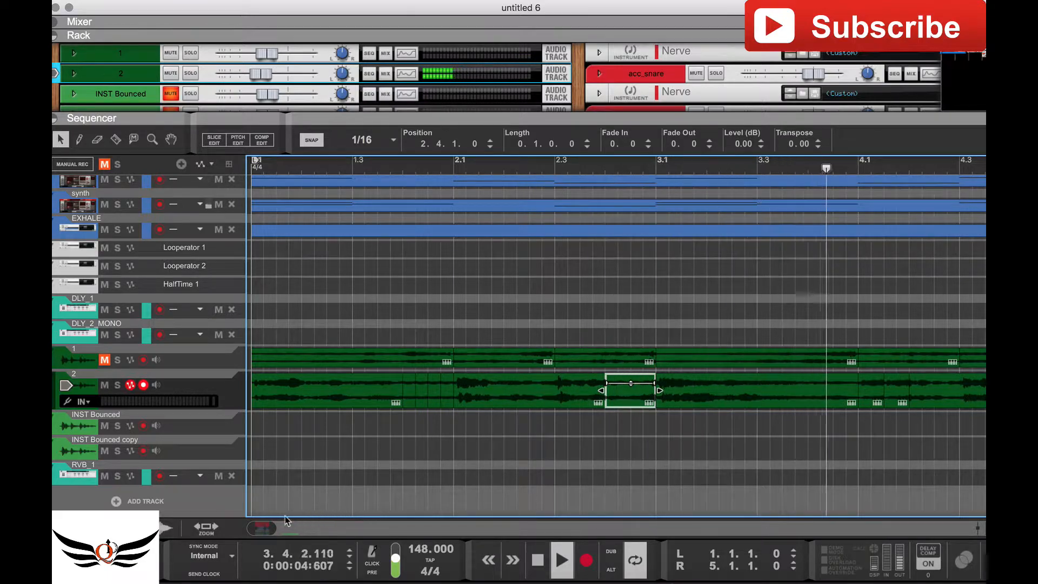
drag(266, 526, 273, 525)
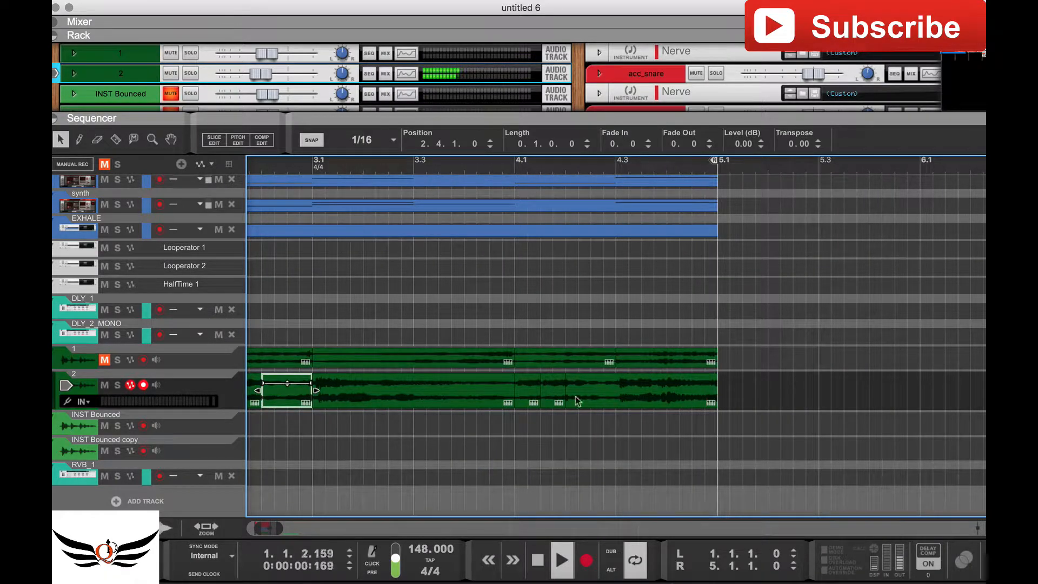
key(space)
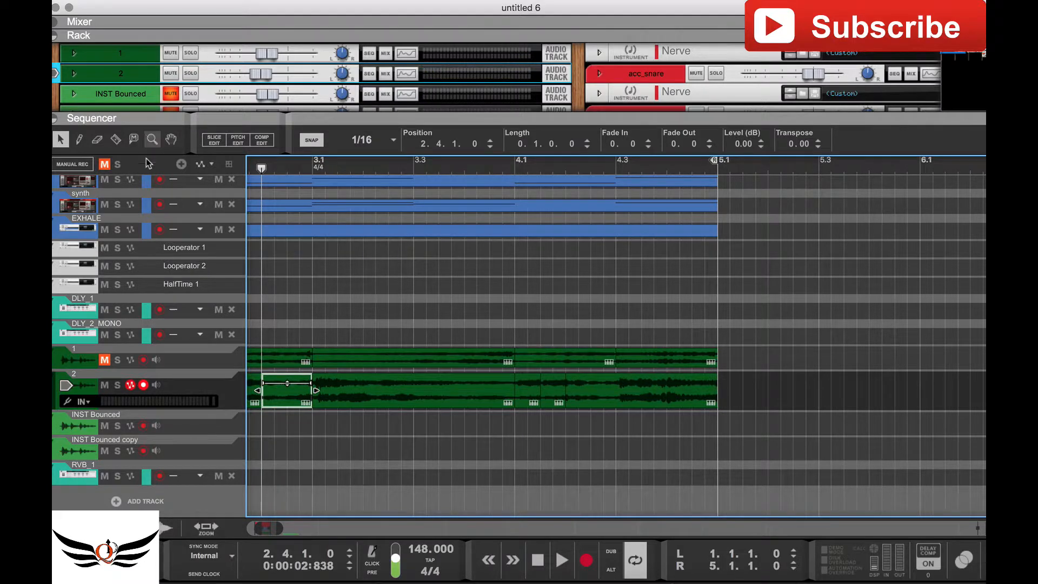
Step: Split track 2's clip at 4.4.1, reverse the last one-beat slice and play the loop to check it
click(115, 139)
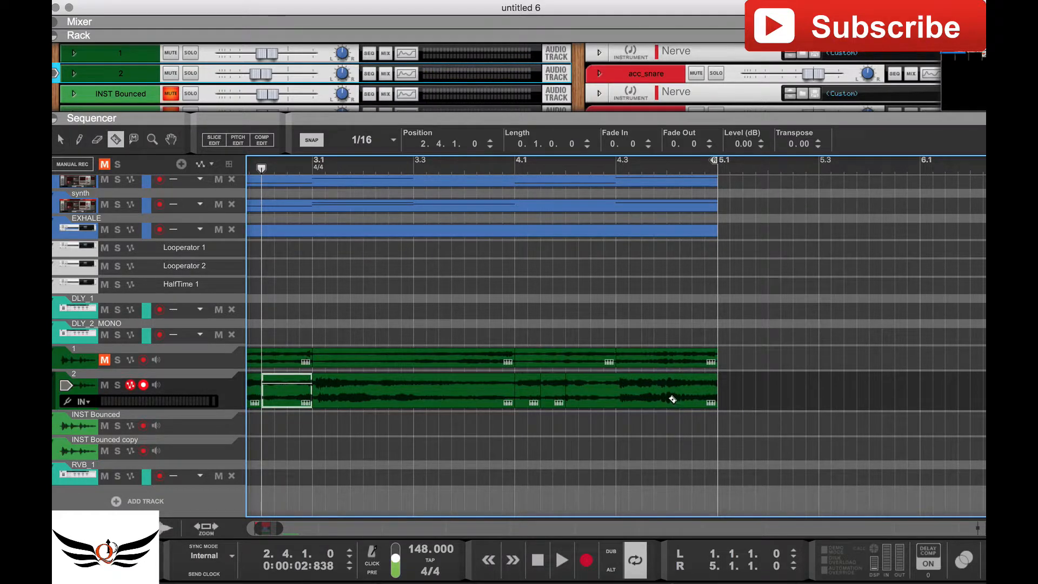
click(672, 399)
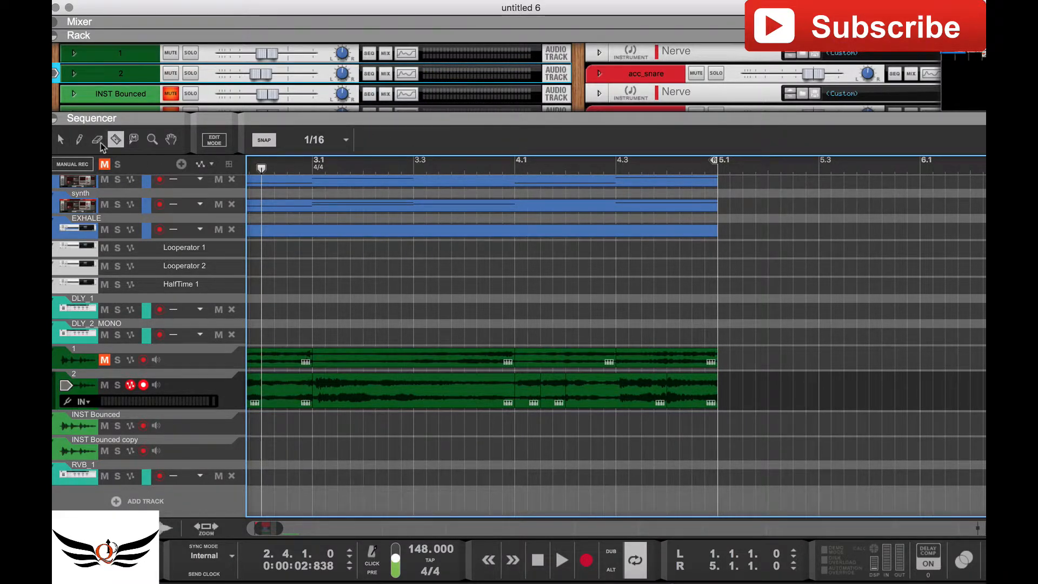
click(61, 139)
click(679, 390)
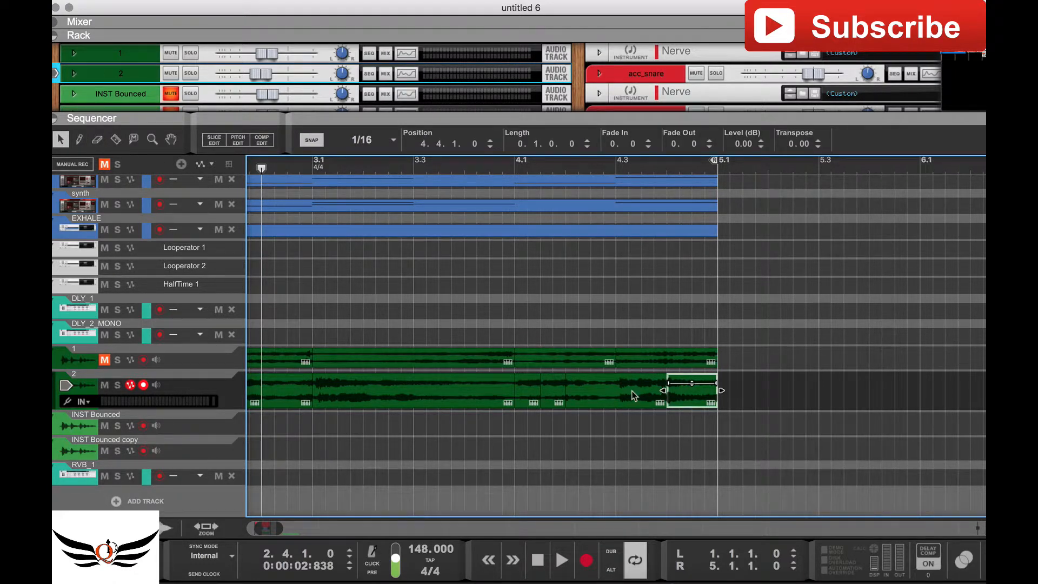
right_click(682, 397)
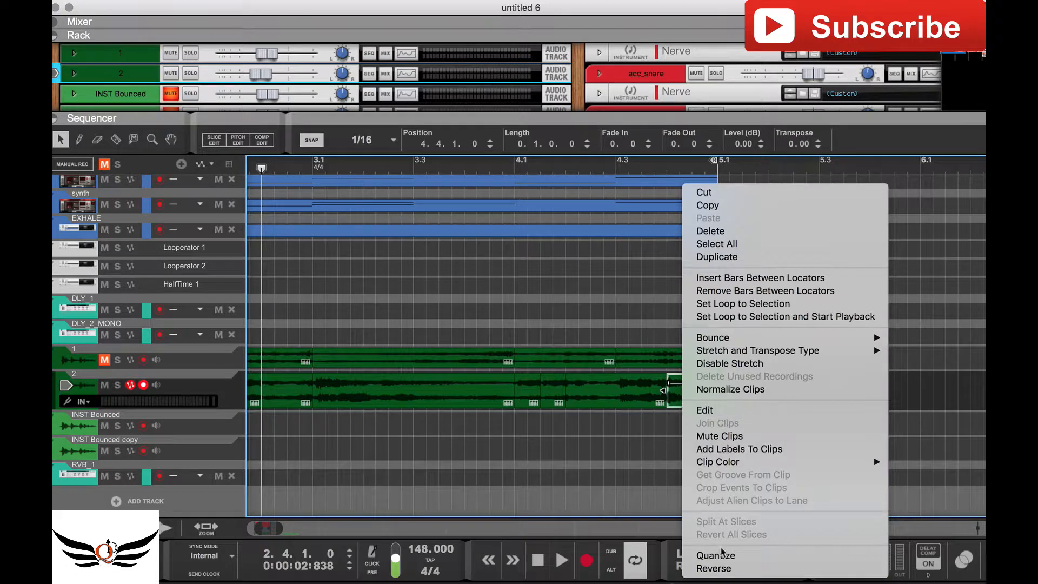
click(732, 569)
key(space)
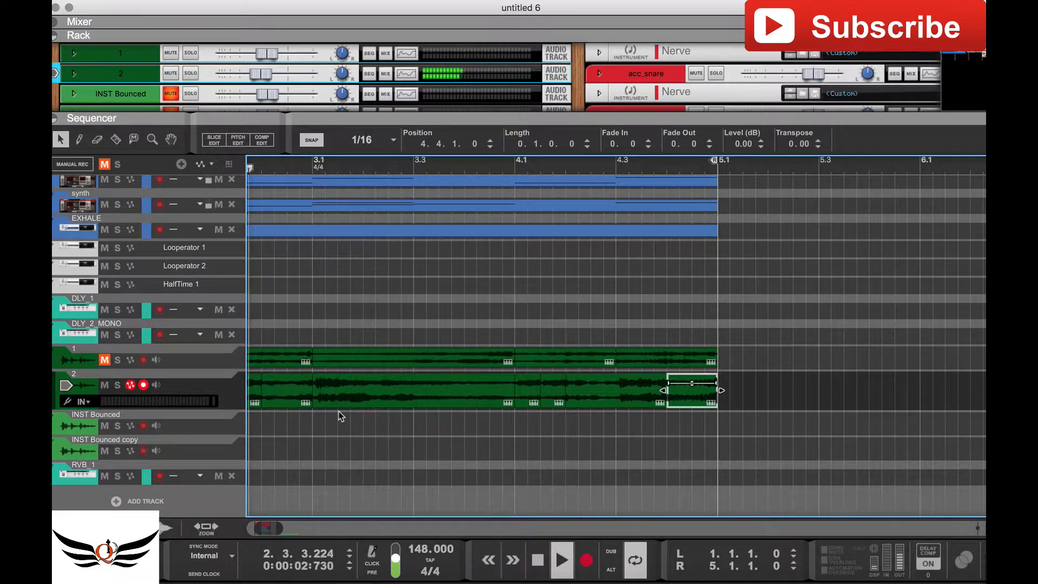
key(space)
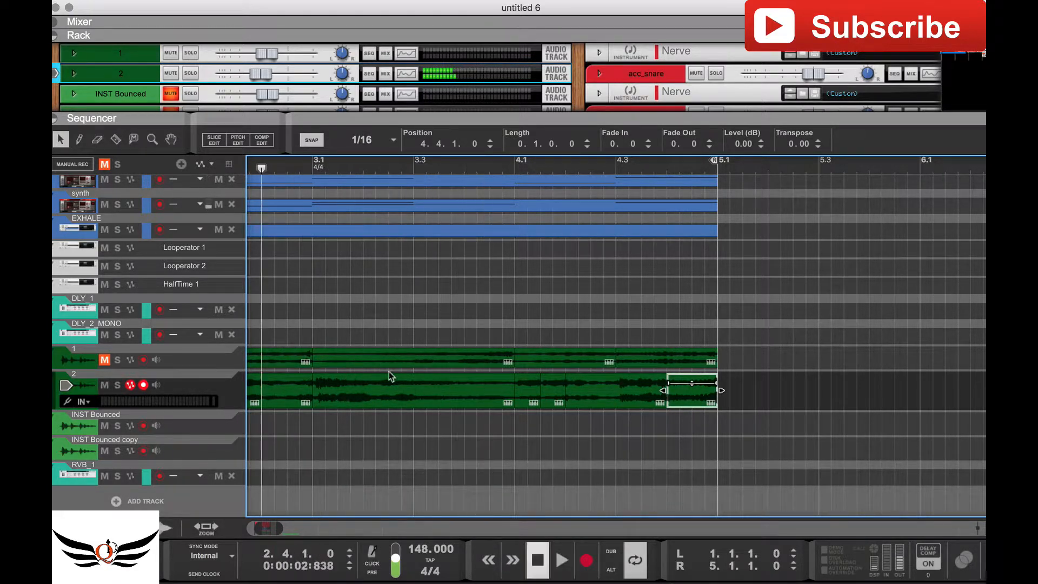
Step: Split track 2's clip at 3.3.1, replace the slice there with a copy of the two-beat slice at 3.1.1, and play the loop
click(115, 139)
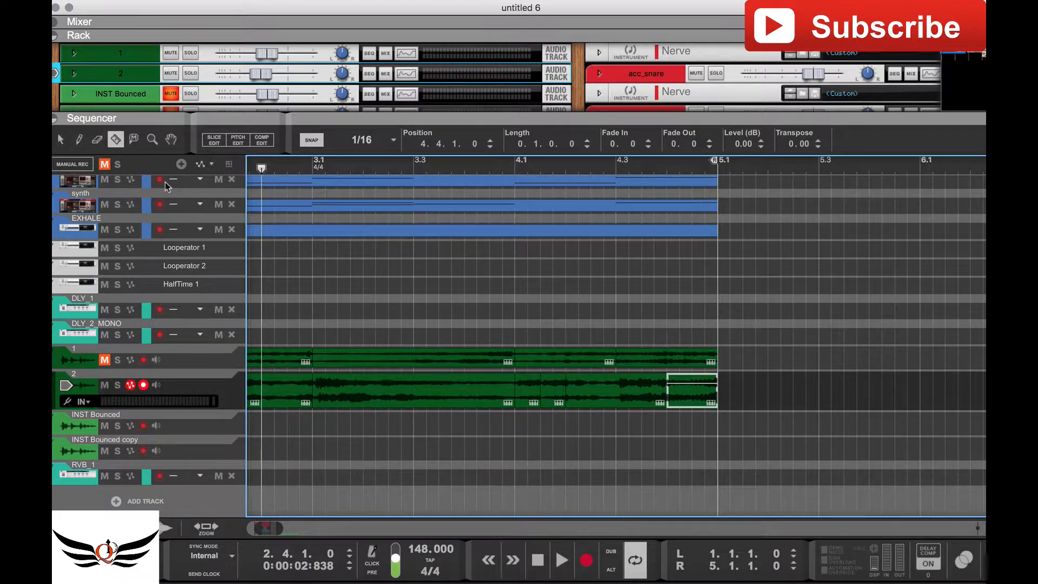
click(418, 403)
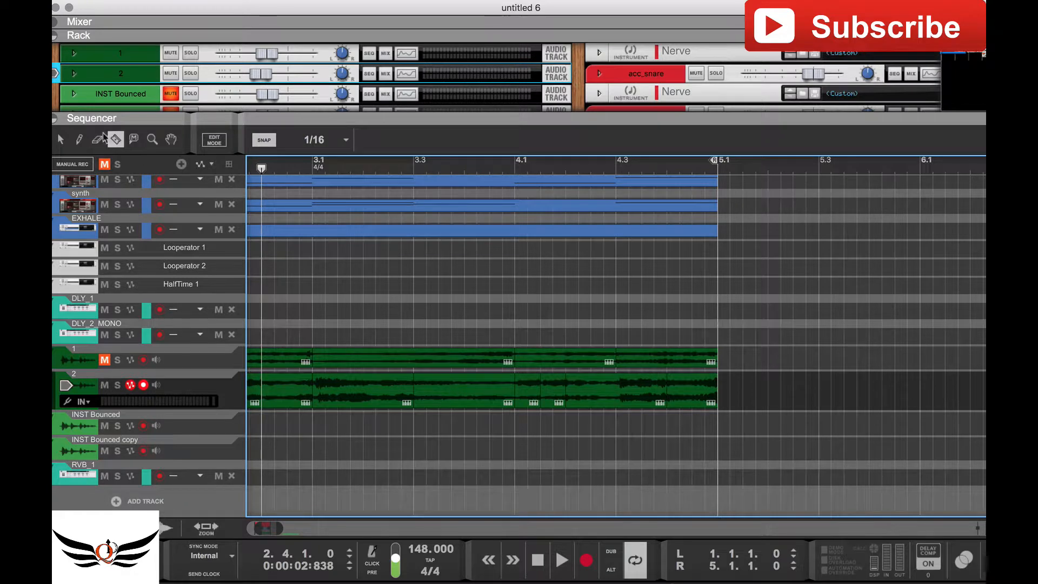
click(61, 139)
click(482, 388)
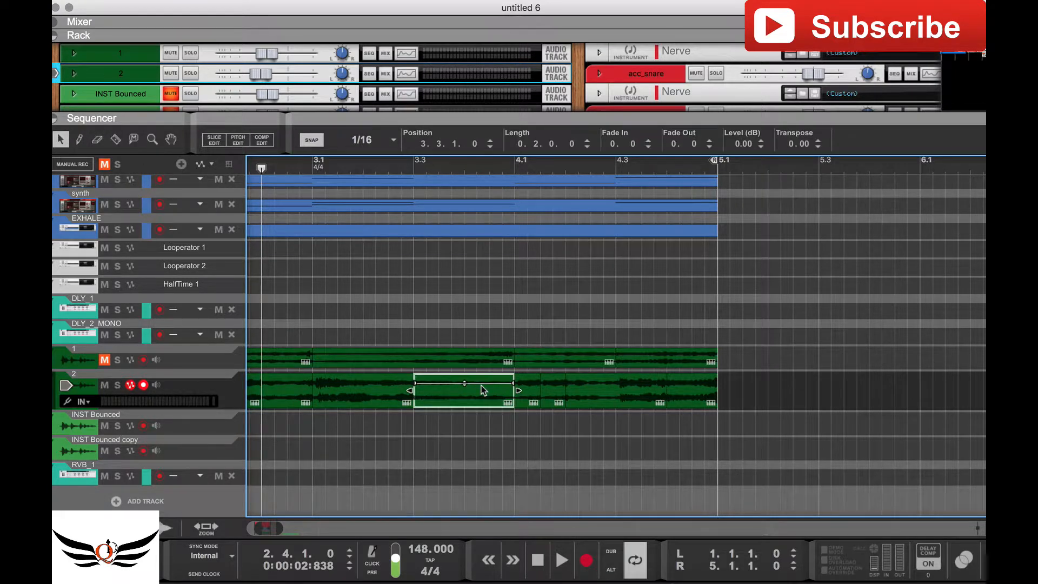
key(Delete)
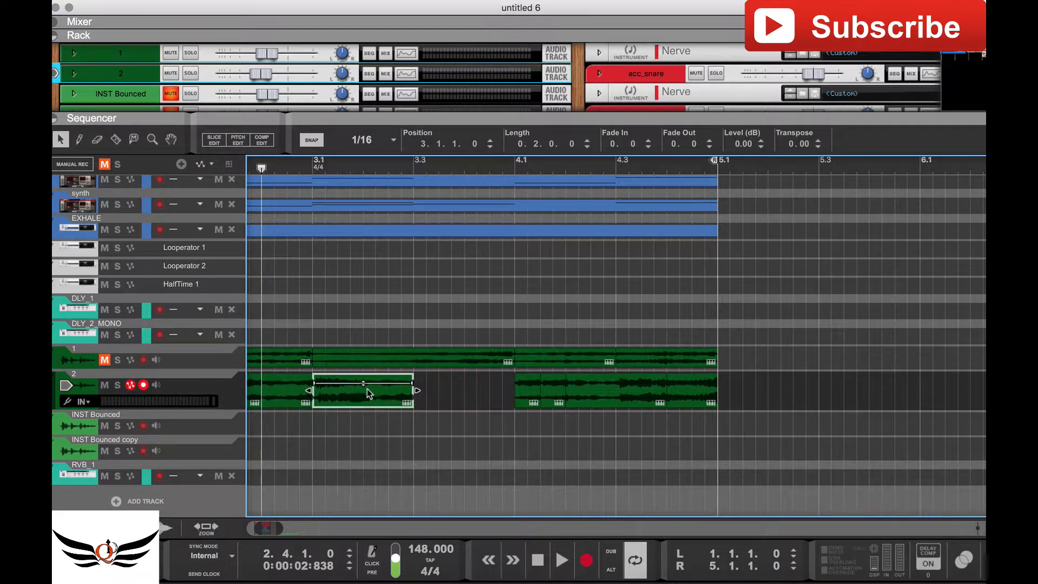
drag(367, 388, 470, 394)
key(space)
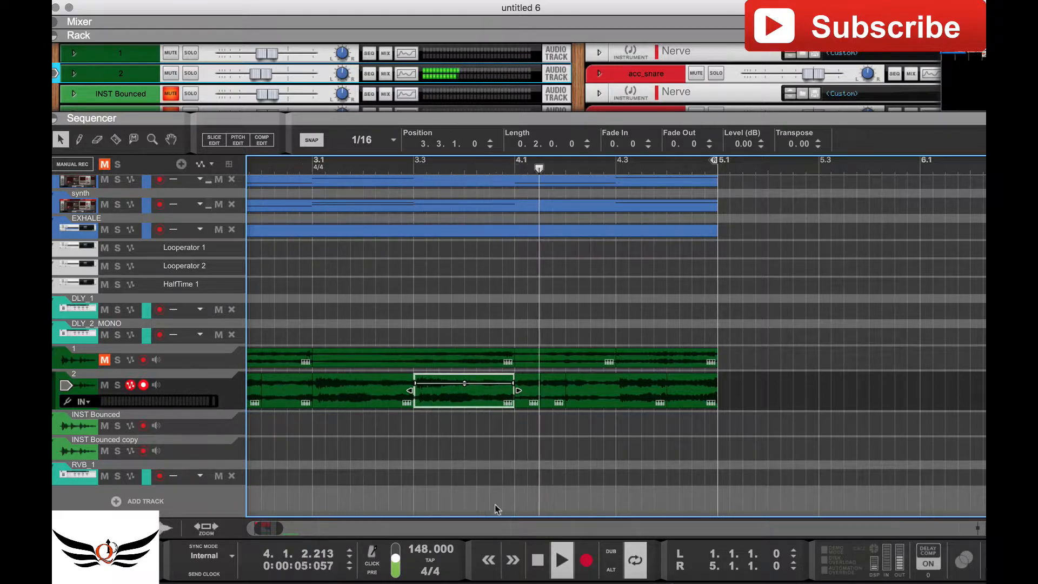
drag(233, 529, 241, 530)
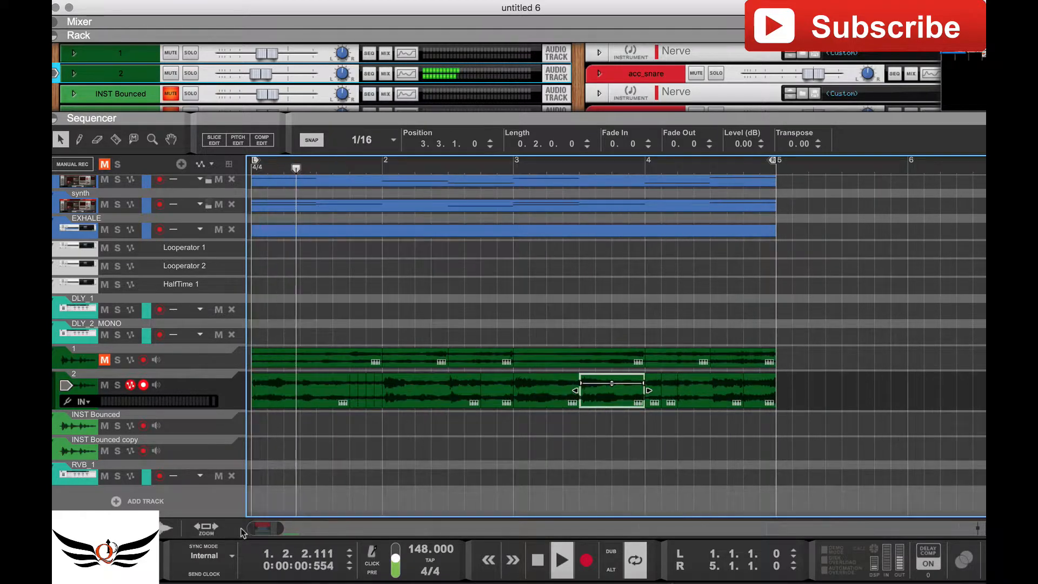
click(414, 440)
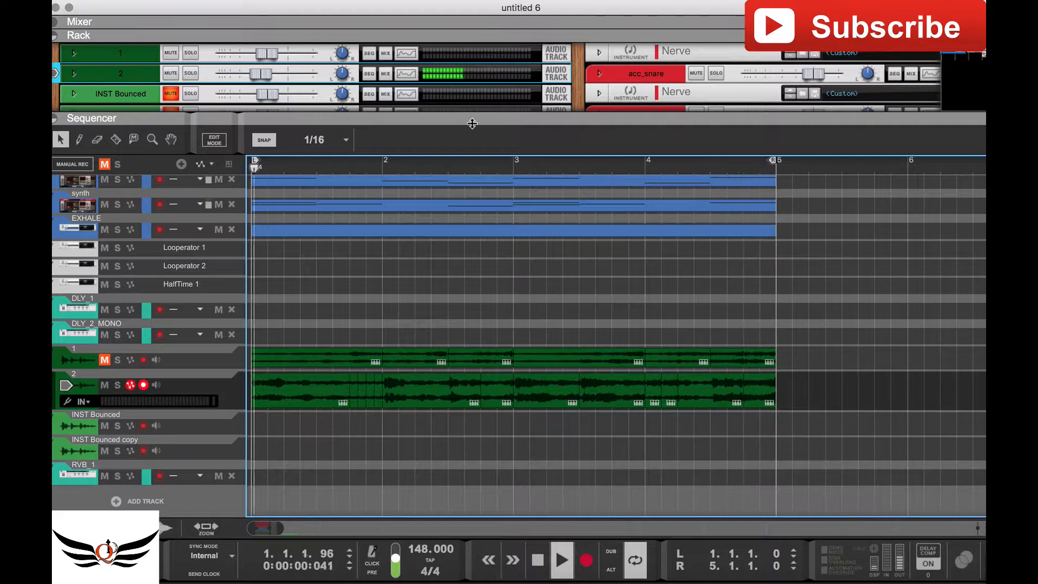
Step: Show the file browser and expand the QDUP_MIDI_FILES folder inside qdup_kit Samples
drag(475, 112, 509, 354)
drag(398, 374, 399, 131)
scroll(267, 303, up, 5)
scroll(273, 305, up, 2)
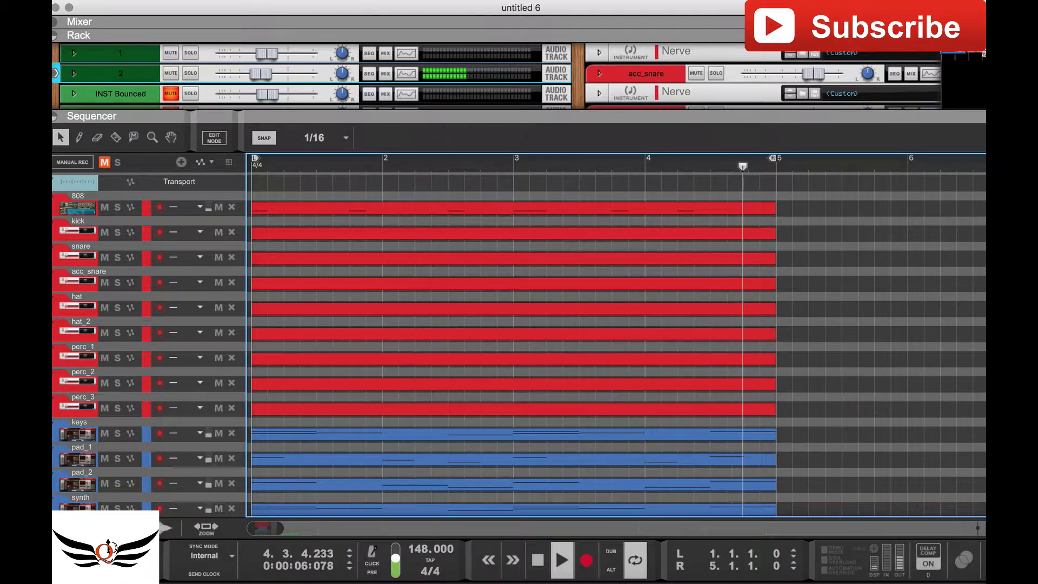
click(54, 34)
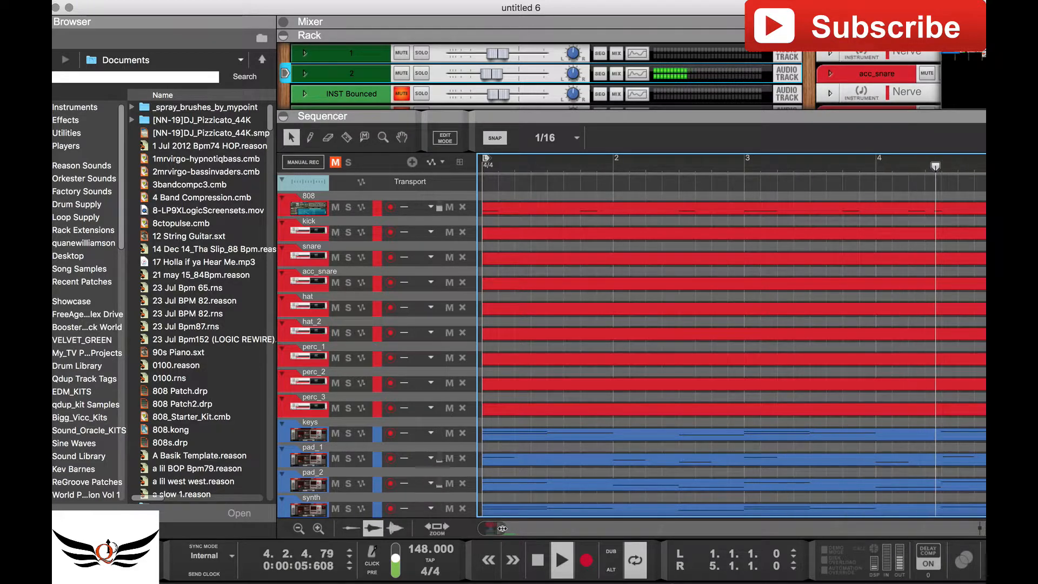
drag(497, 527, 553, 519)
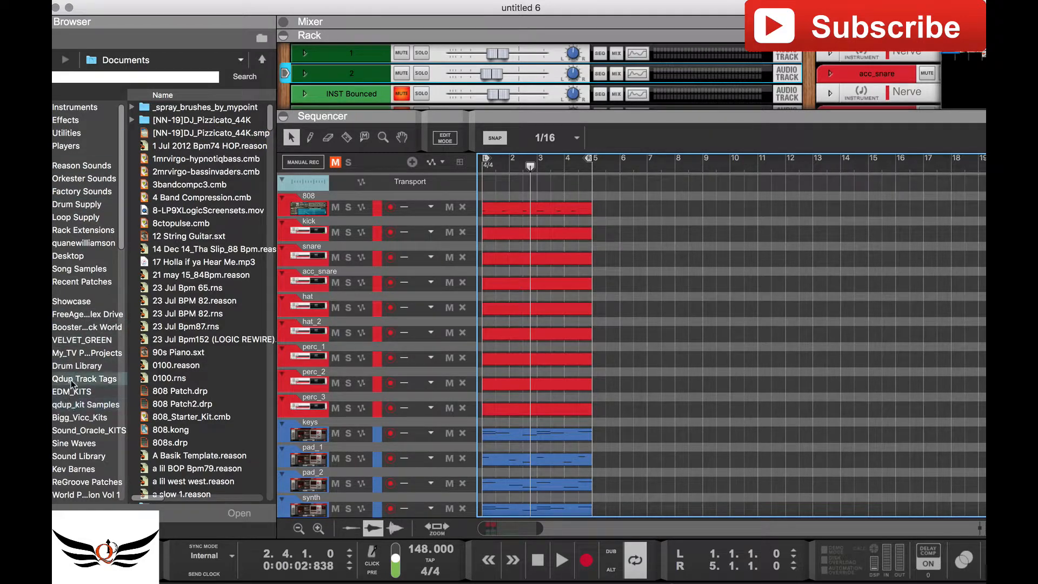
click(75, 404)
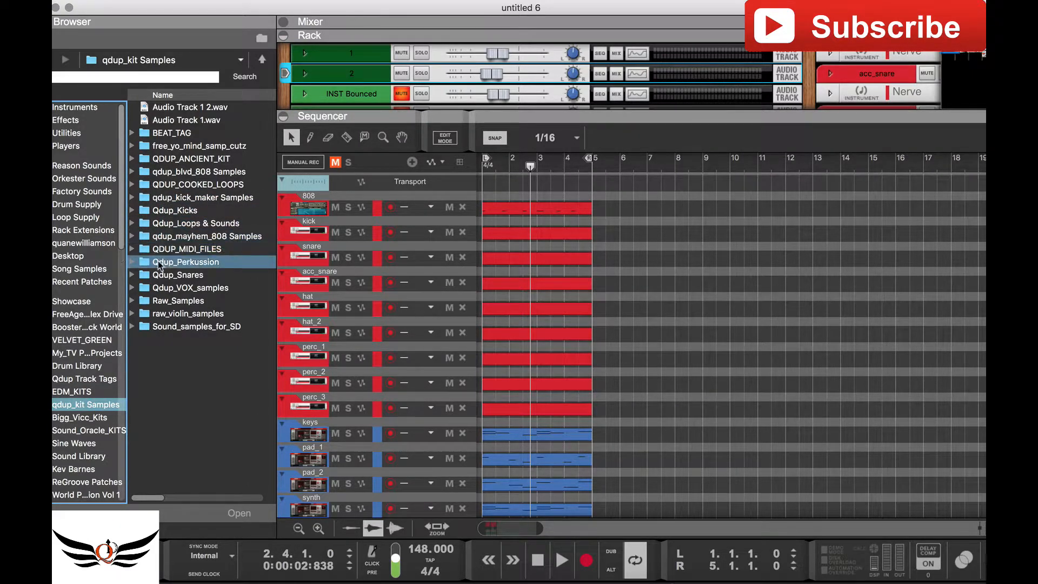
double_click(143, 249)
scroll(188, 286, down, 1)
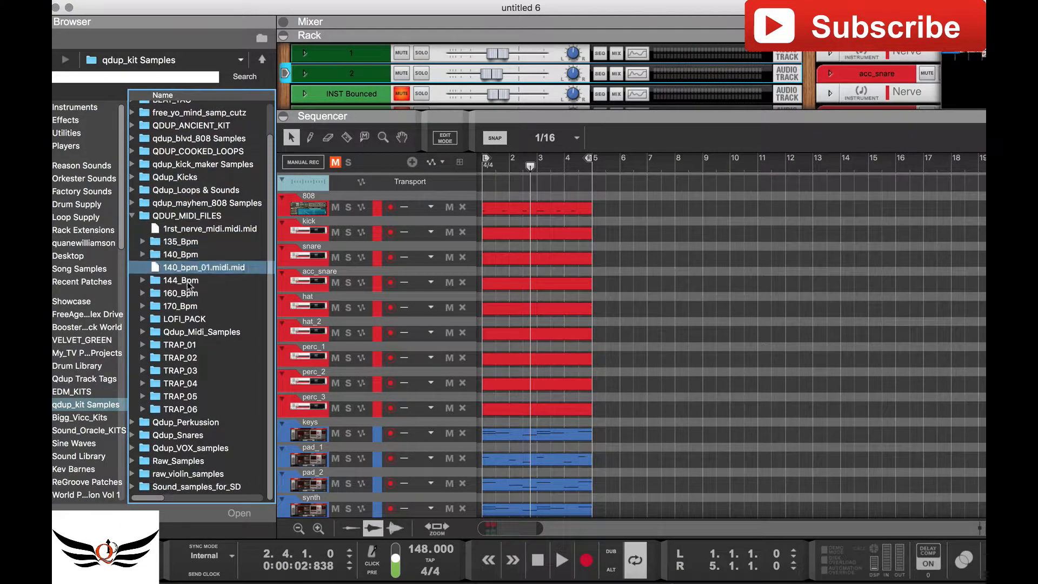
Step: Expand the TRAP_01 and TRAP_02 MIDI folders to browse their files
double_click(183, 344)
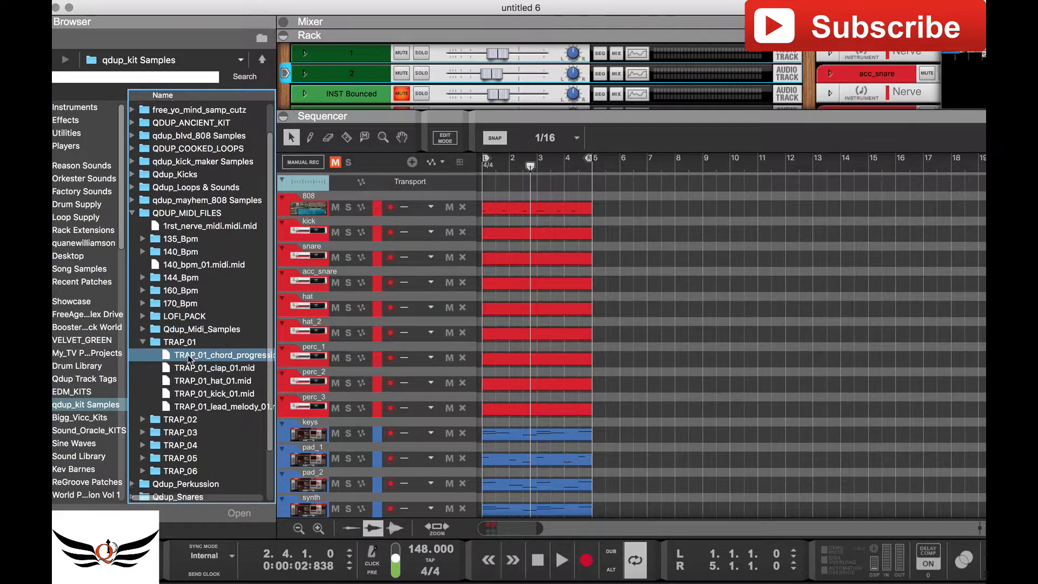
scroll(189, 359, down, 1)
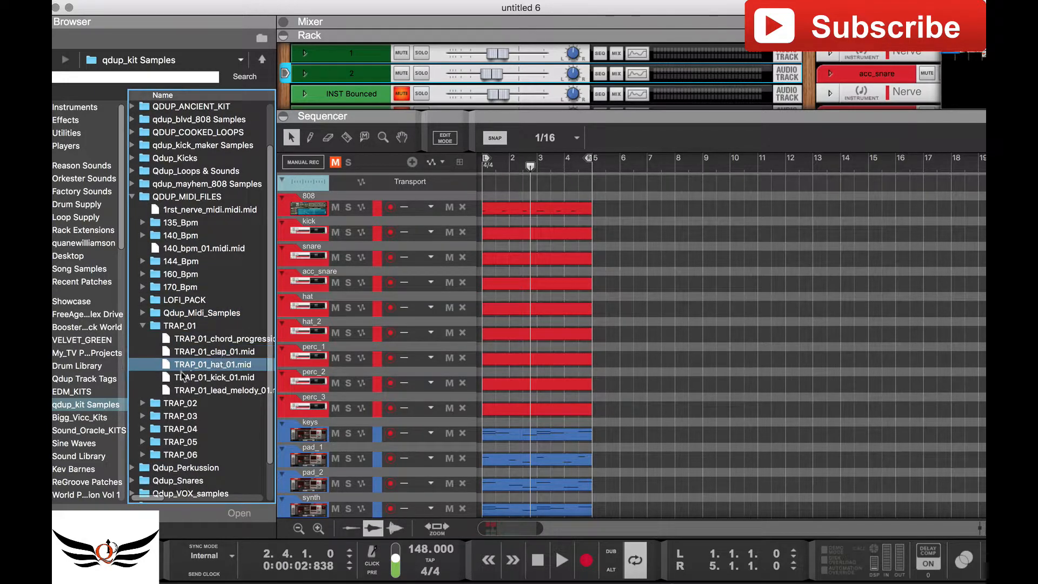
click(145, 406)
scroll(178, 378, down, 3)
Step: Try importing TRAP_02_808_02_dm.mid onto the acc_snare track, and delete the imported clip
click(188, 372)
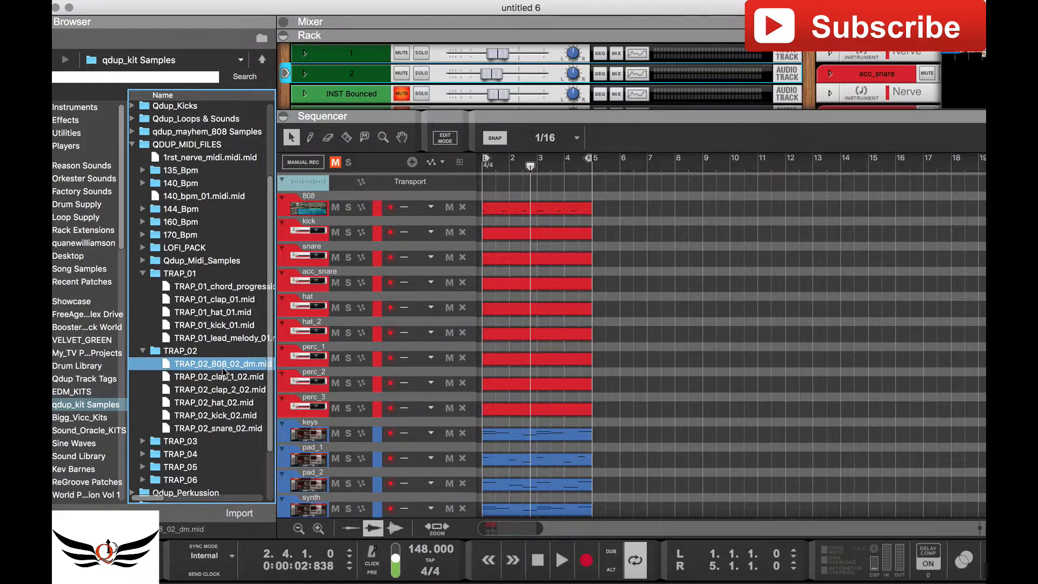
drag(199, 368, 490, 289)
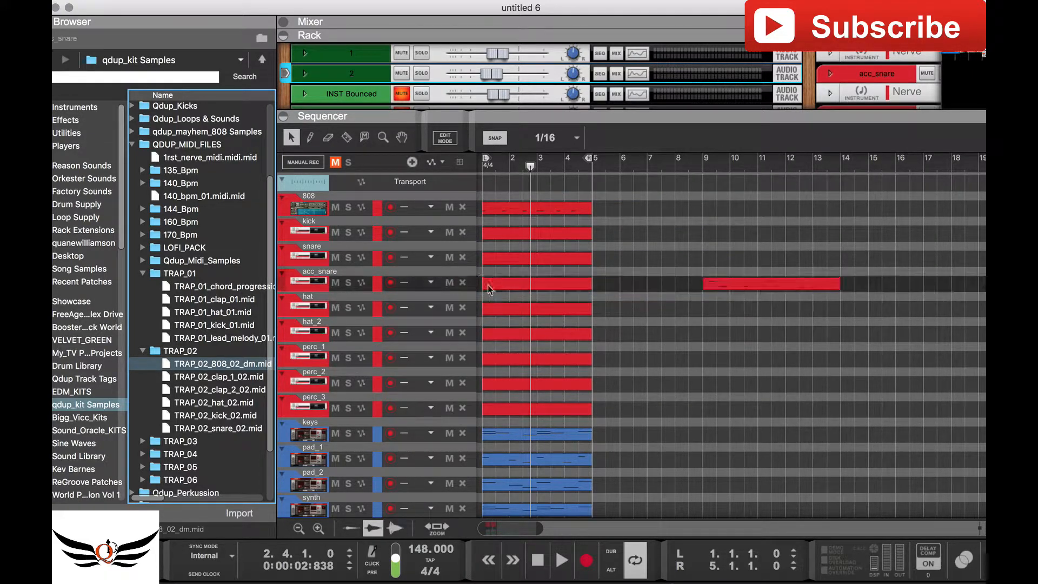
click(760, 282)
key(Delete)
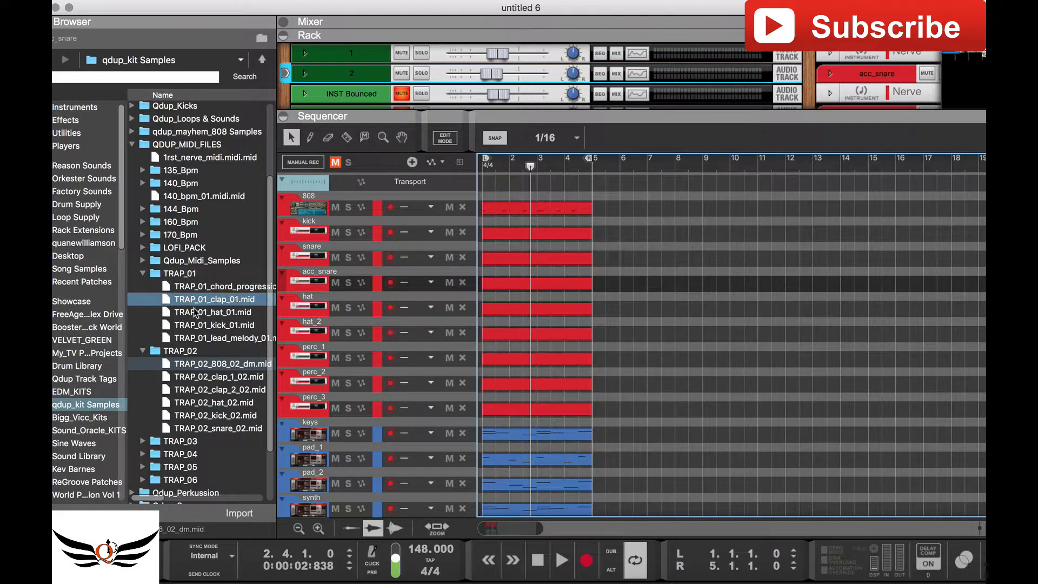
Step: Import TRAP_04_kick.MID from the TRAP_04 folder onto the kick track at bar 1 and trim the clip to four bars
scroll(201, 361, down, 3)
click(141, 385)
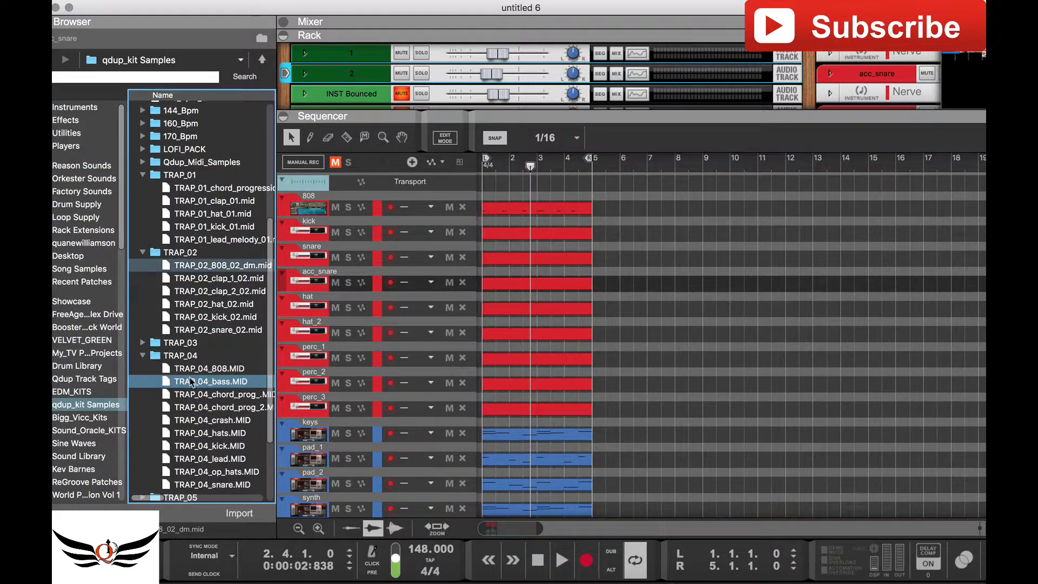
scroll(205, 389, down, 2)
scroll(231, 406, down, 1)
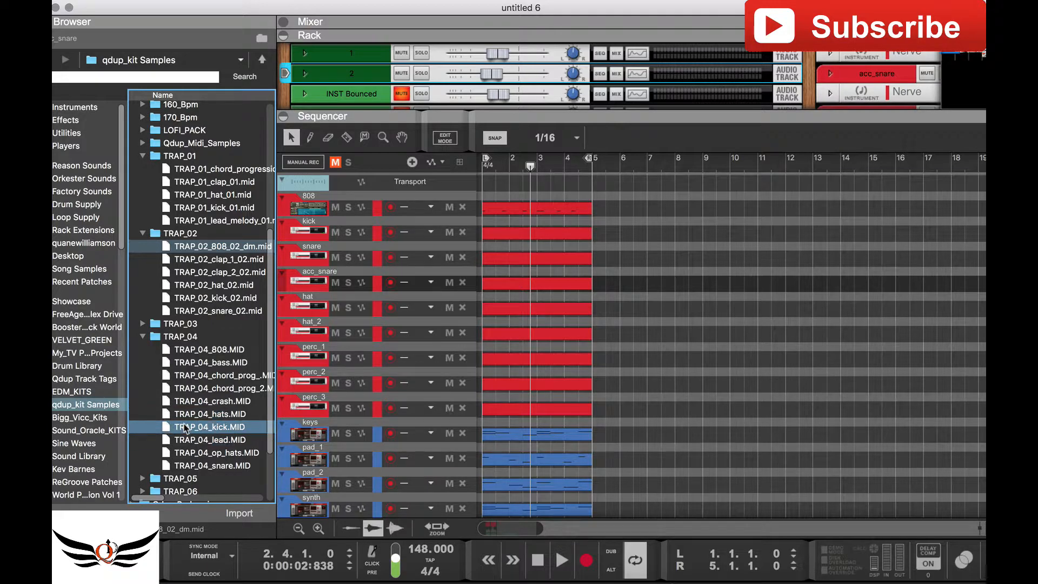
drag(184, 427, 484, 234)
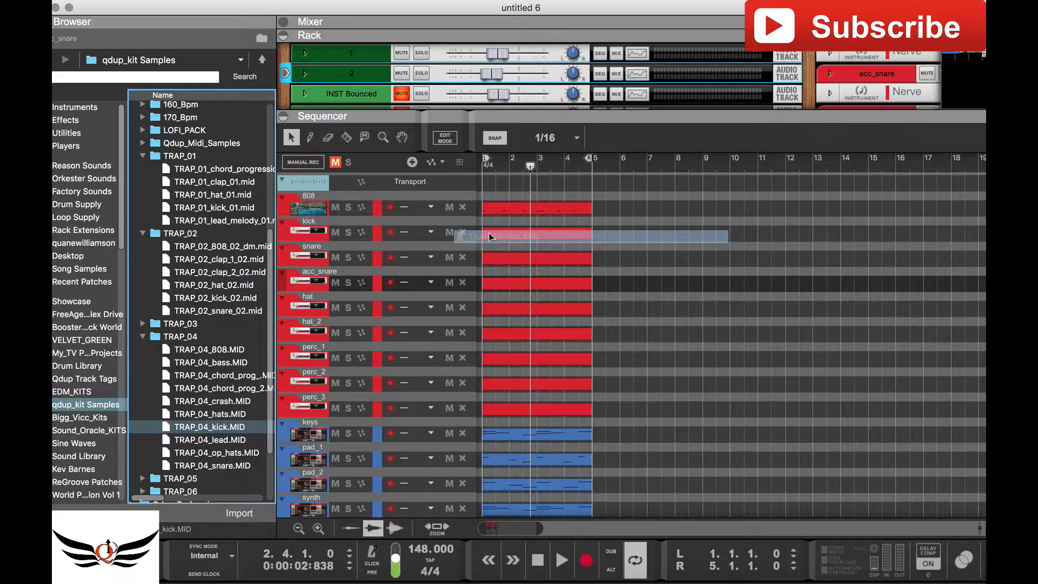
drag(488, 235, 489, 236)
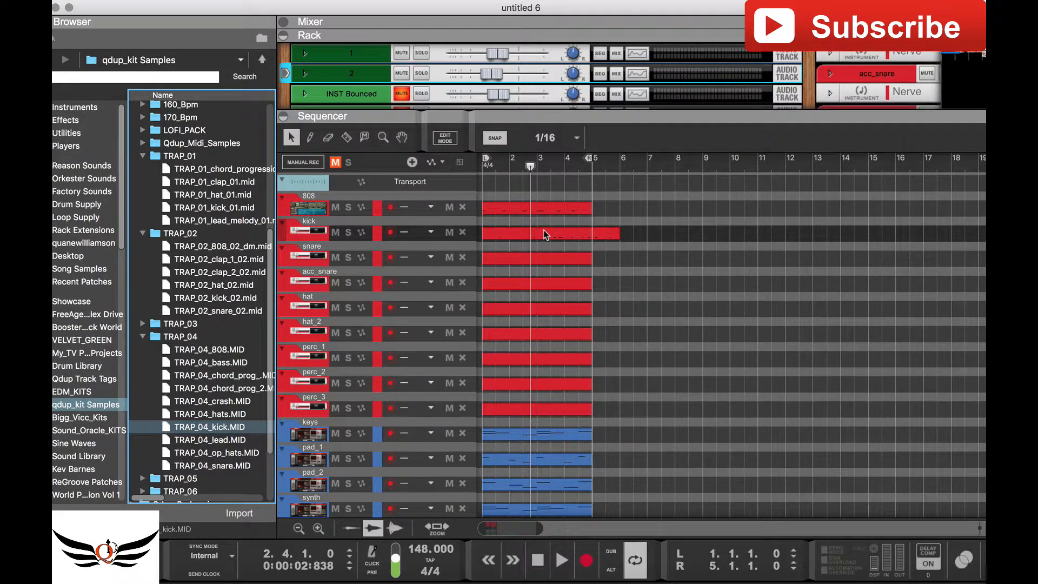
click(501, 236)
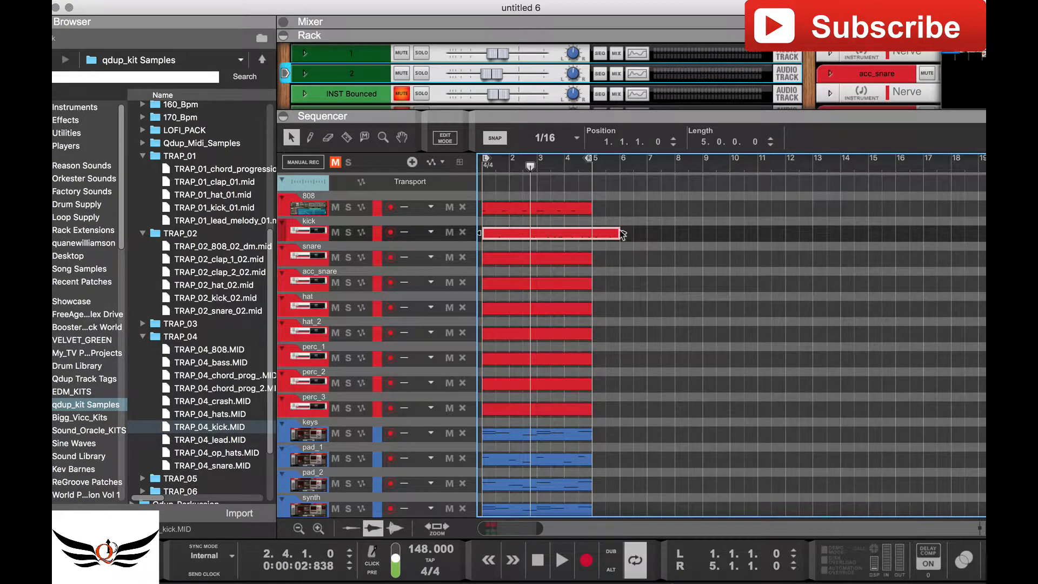
drag(623, 232, 581, 236)
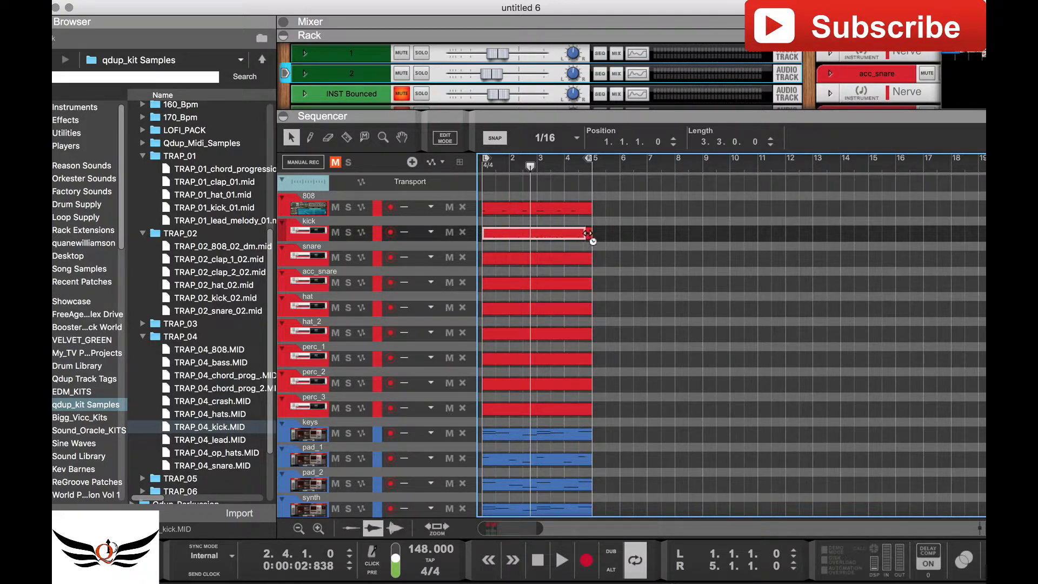
Step: Play the loop, inspect the imported kick clip's notes, and delete that clip from the kick track
key(space)
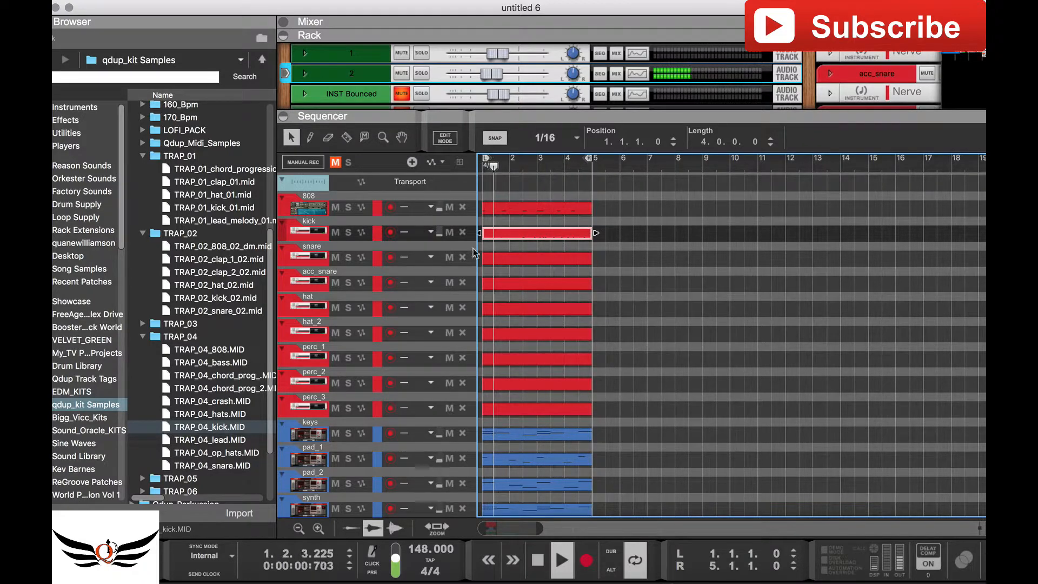
double_click(579, 234)
scroll(582, 313, down, 6)
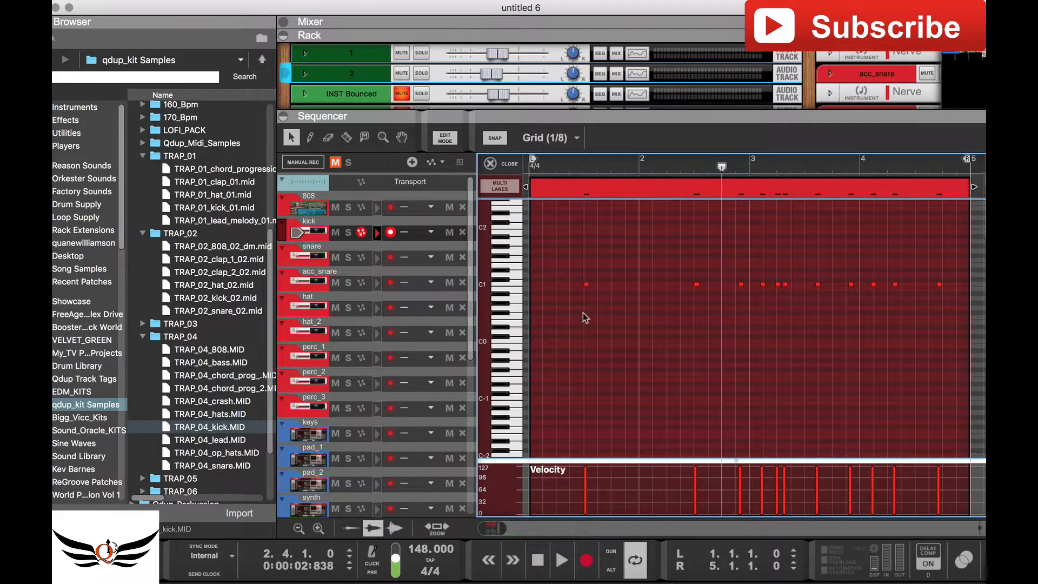
scroll(582, 313, up, 1)
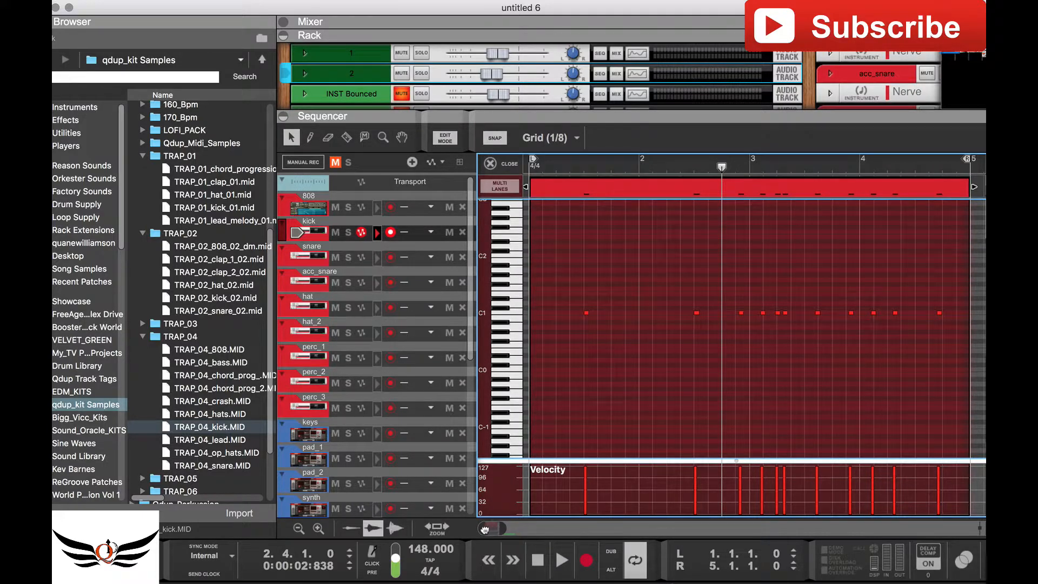
click(501, 163)
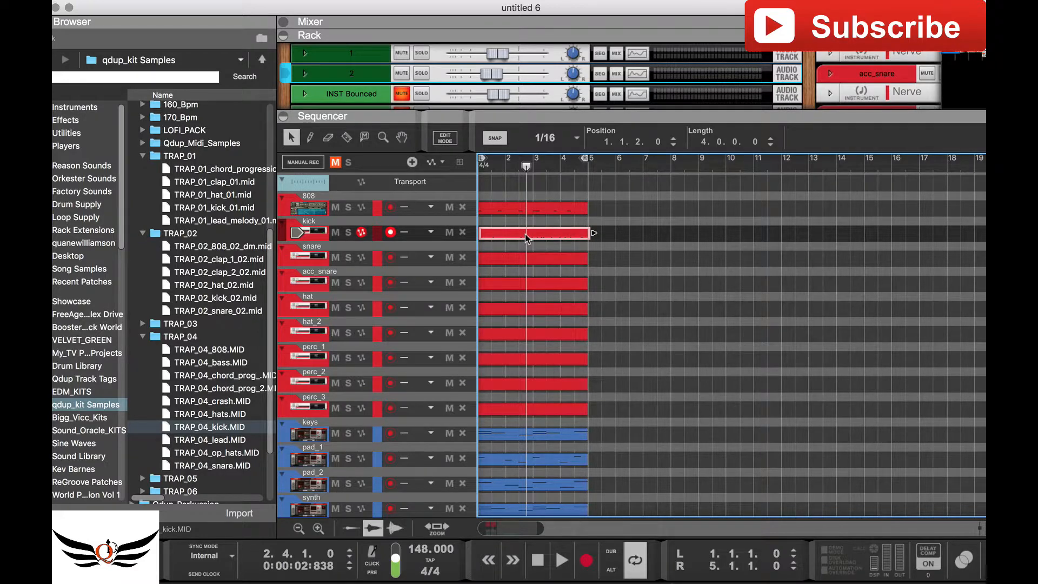
key(Delete)
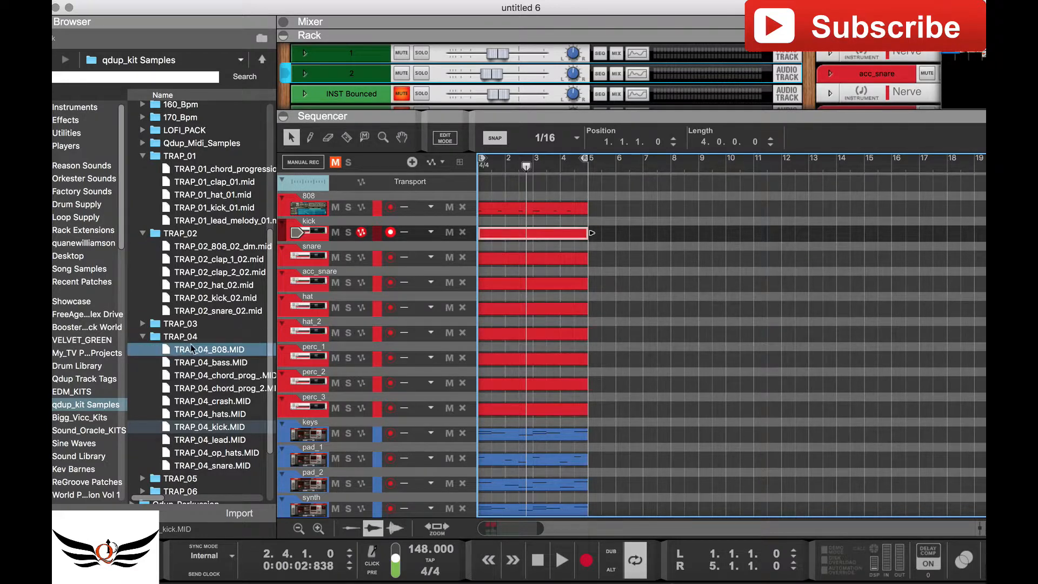
Step: Import TRAP_02_kick_02.mid onto the kick track, delete the existing kick clip and move the imported one to 1.1.1
click(193, 298)
drag(192, 298, 483, 239)
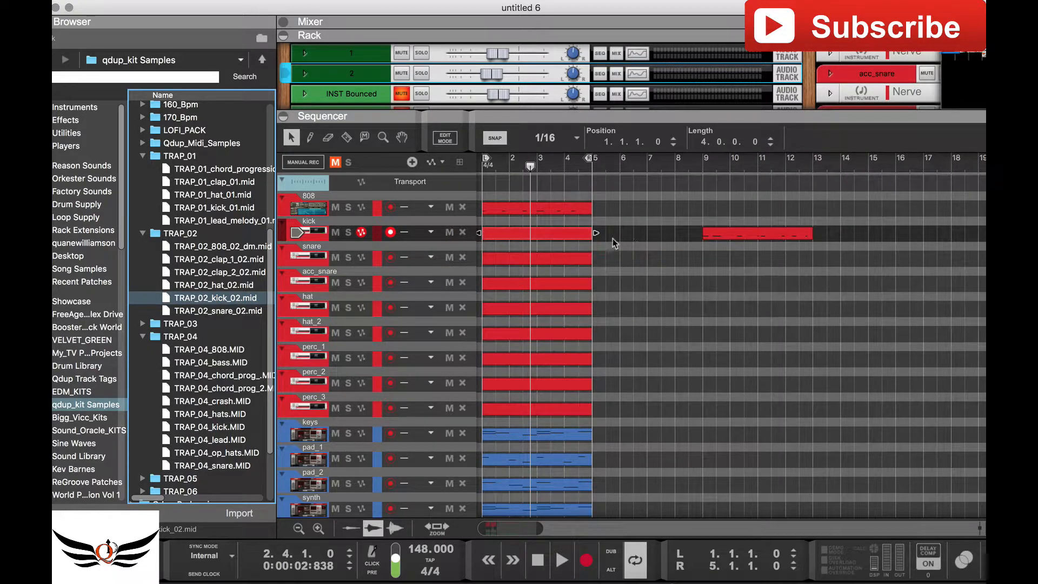
click(567, 232)
key(Delete)
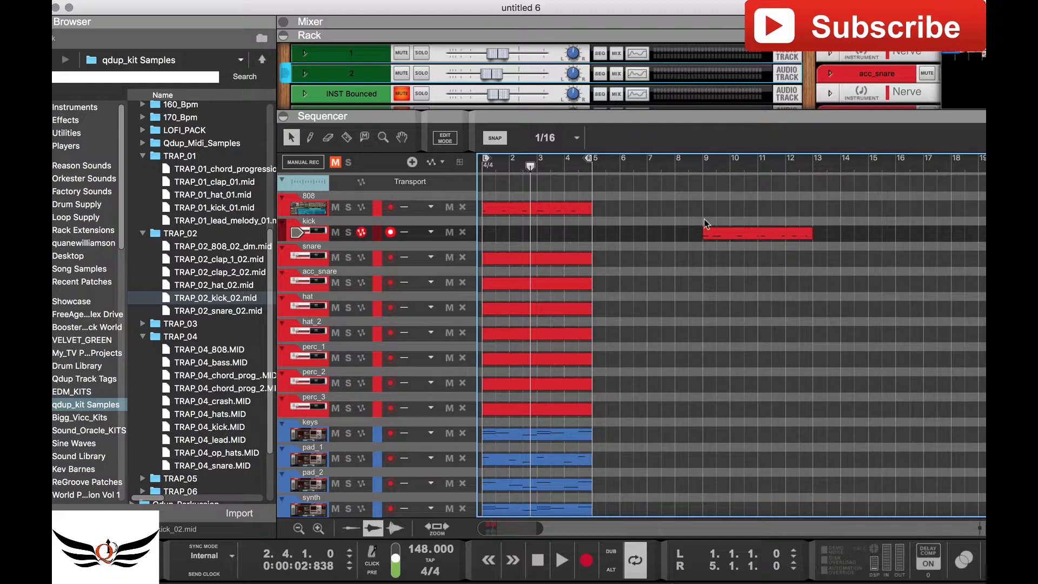
drag(725, 233, 470, 244)
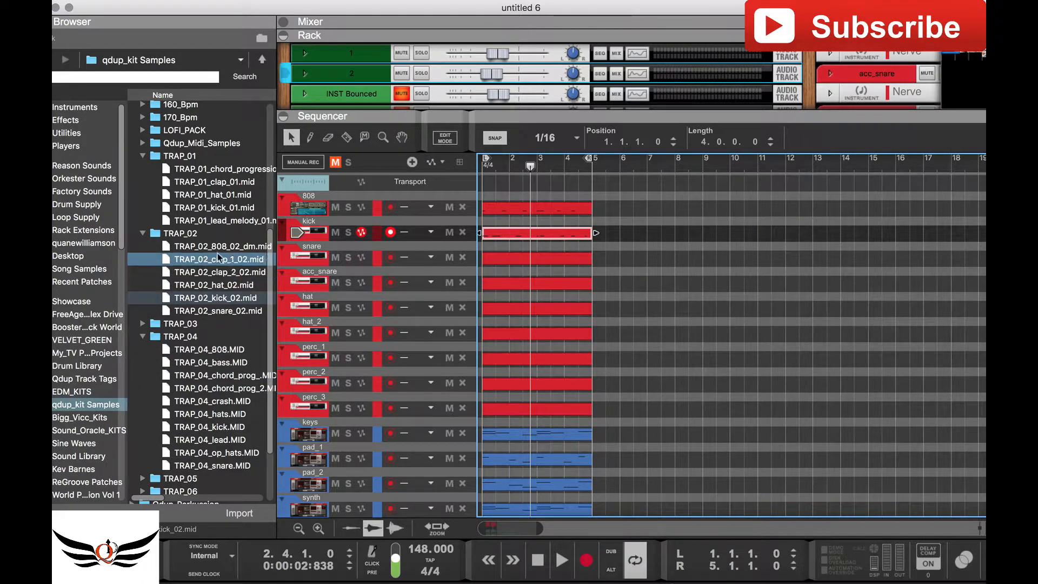
Step: Import TRAP_02_clap_1_02.mid onto the snare track and TRAP_02_hat_02.mid onto the hat track
drag(218, 265, 510, 270)
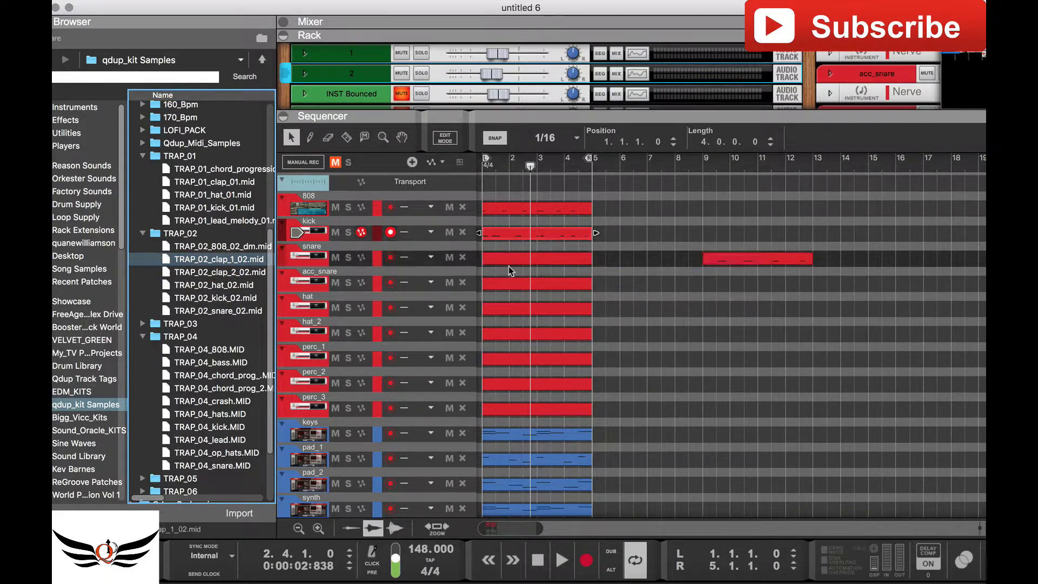
click(556, 256)
click(307, 308)
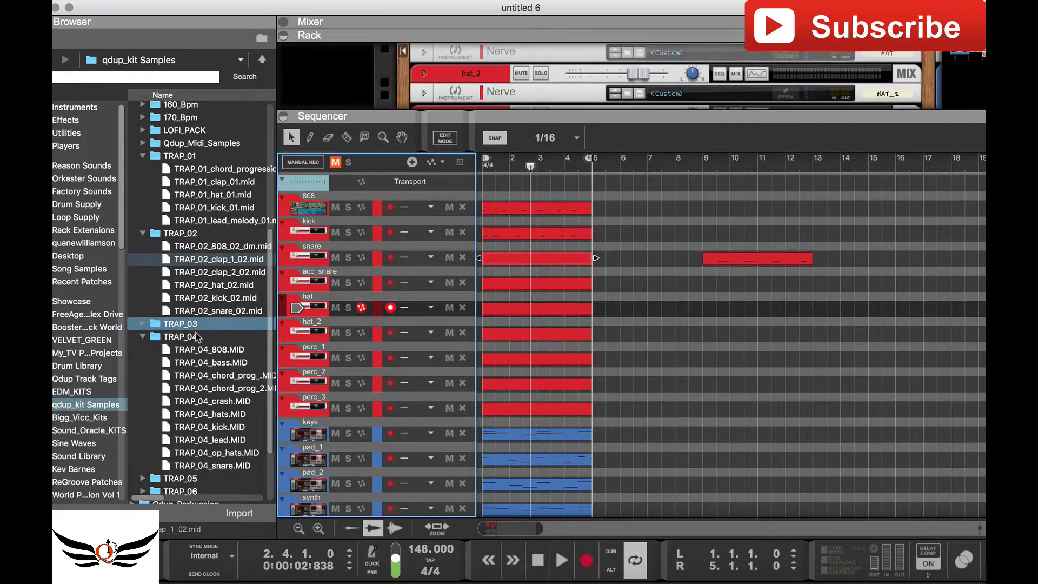
drag(212, 283, 484, 312)
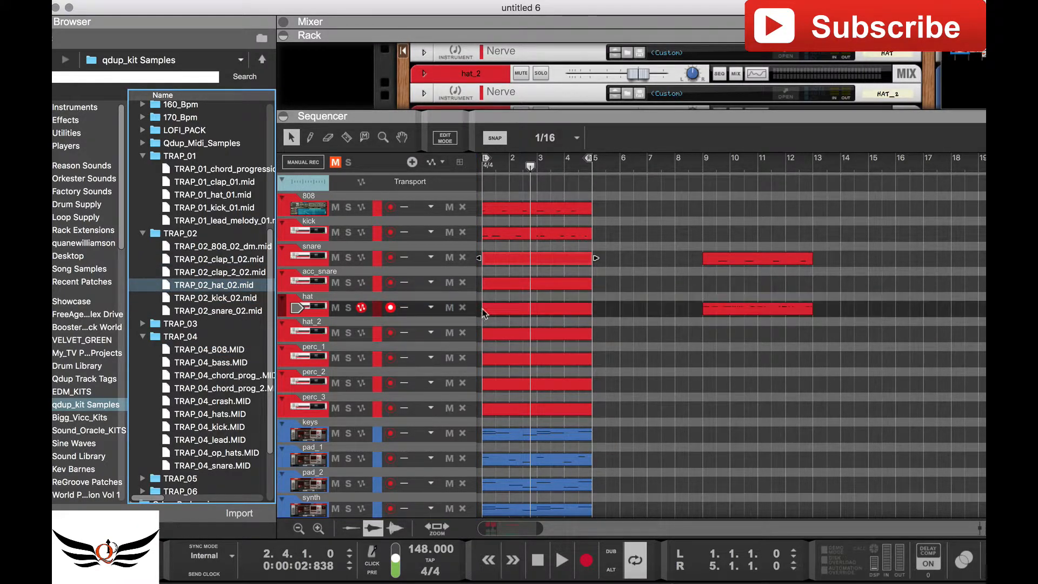
Step: Delete the existing four-bar hat and snare clips and move both imported clips from bar 9 to 1.1.1
click(567, 309)
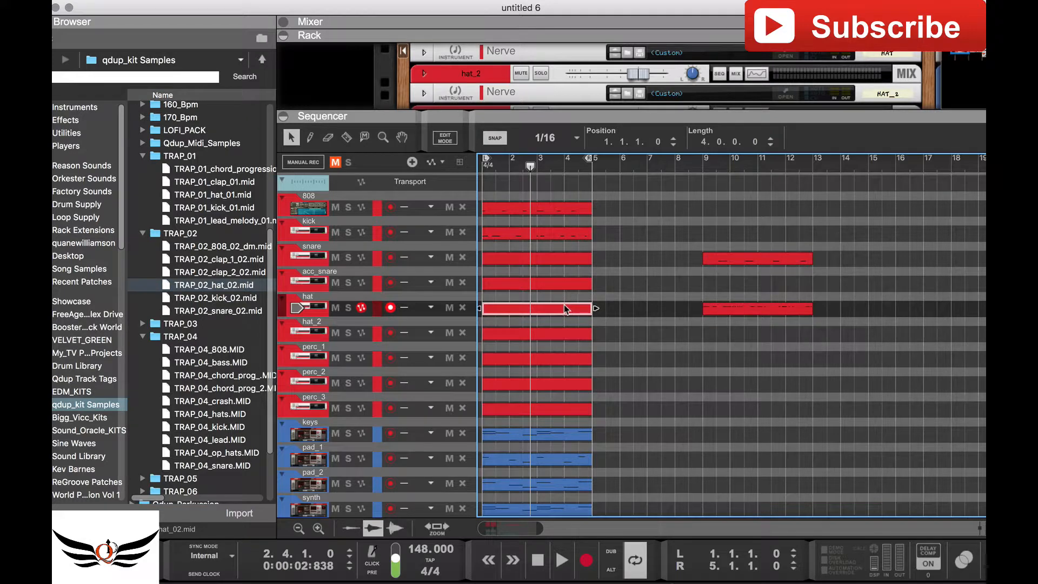
key(Delete)
click(563, 254)
key(Delete)
drag(738, 226, 758, 356)
drag(751, 312, 488, 308)
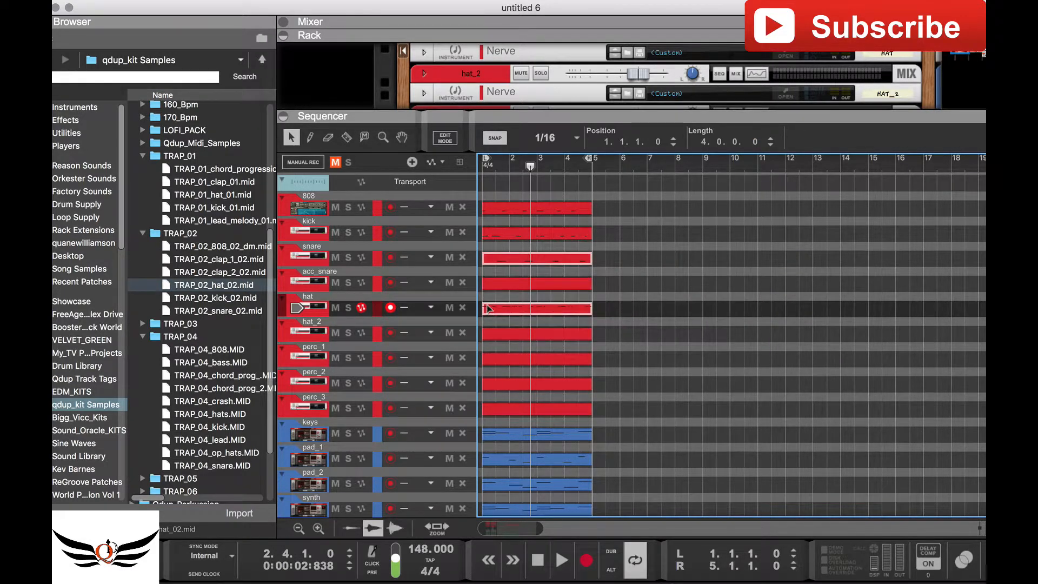
Step: During loop playback, set snap to 1/16 and shift all snare clip notes so the first starts at 1.3.1 on C#3
key(space)
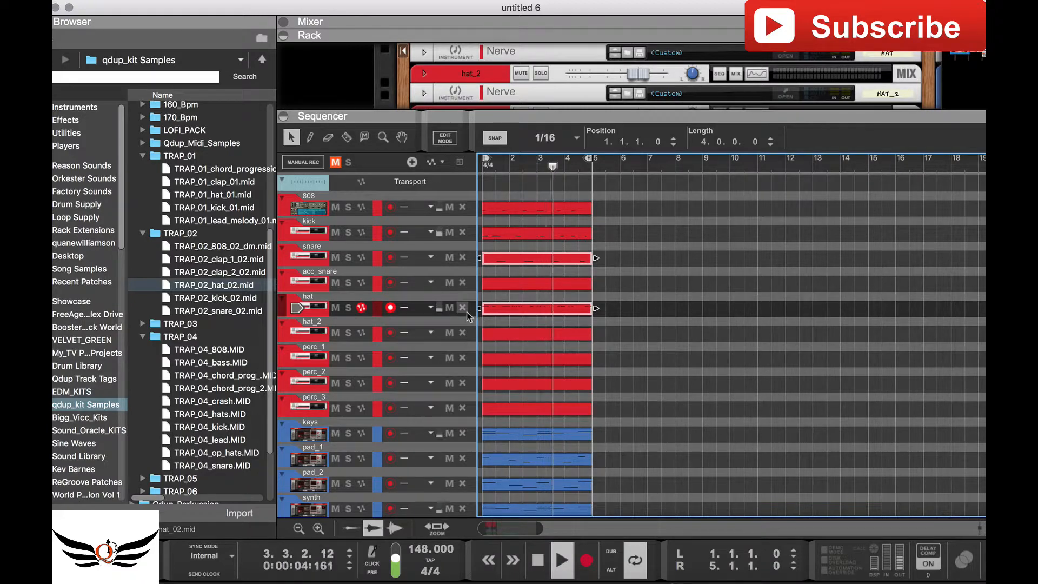
double_click(519, 258)
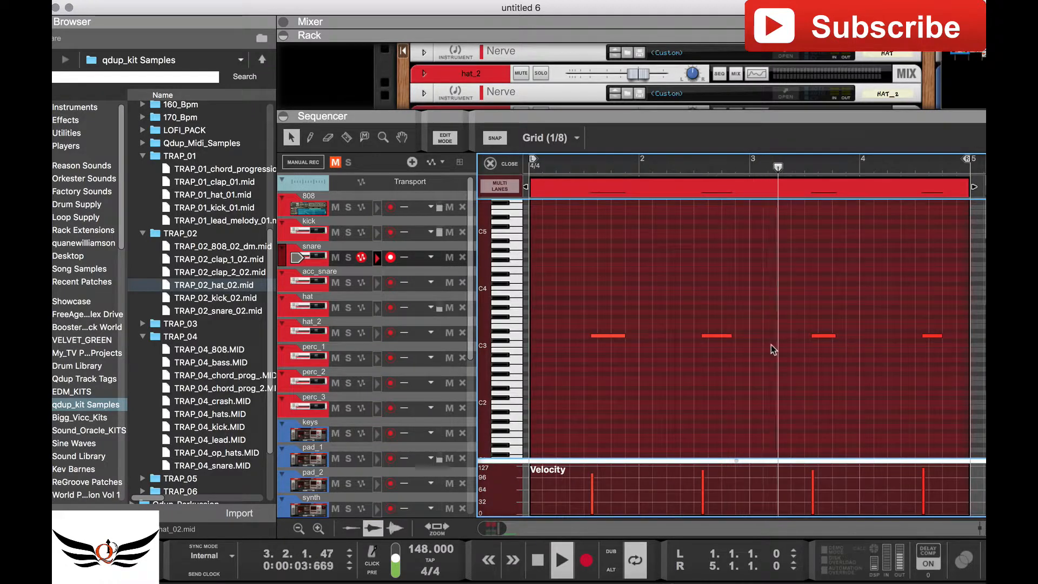
drag(949, 357, 589, 336)
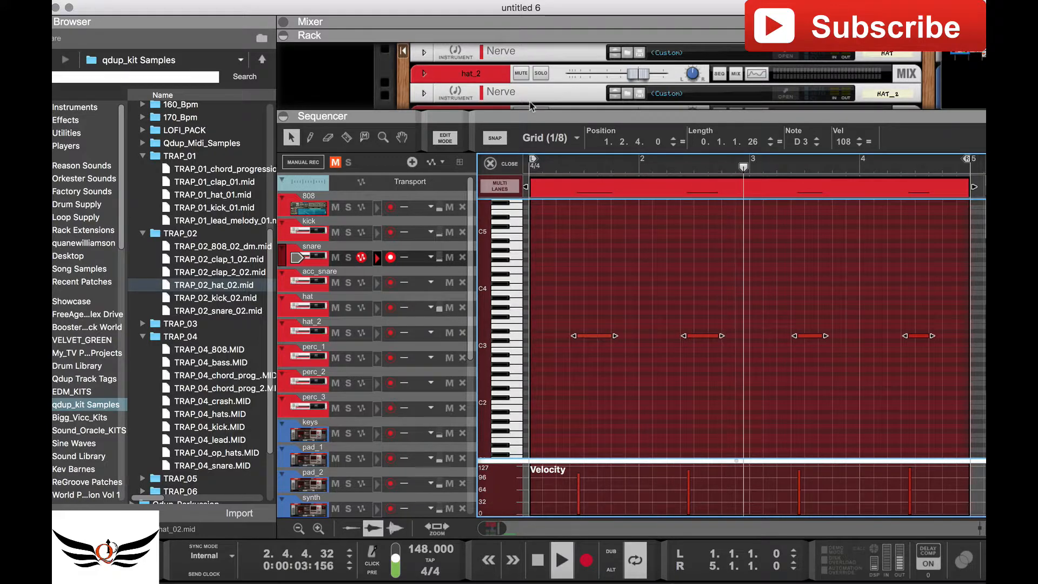
click(545, 138)
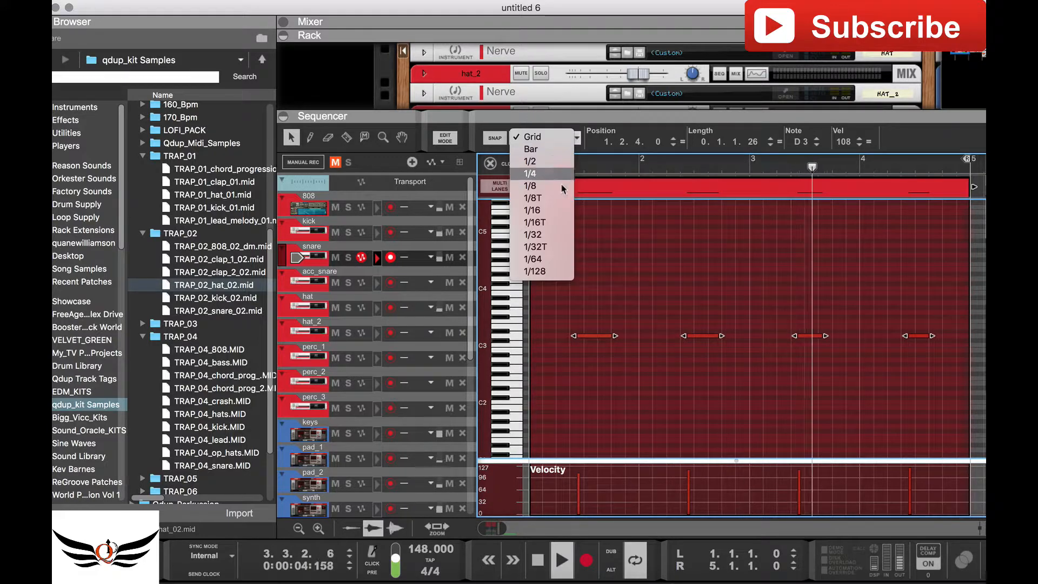
click(532, 209)
drag(578, 335, 592, 338)
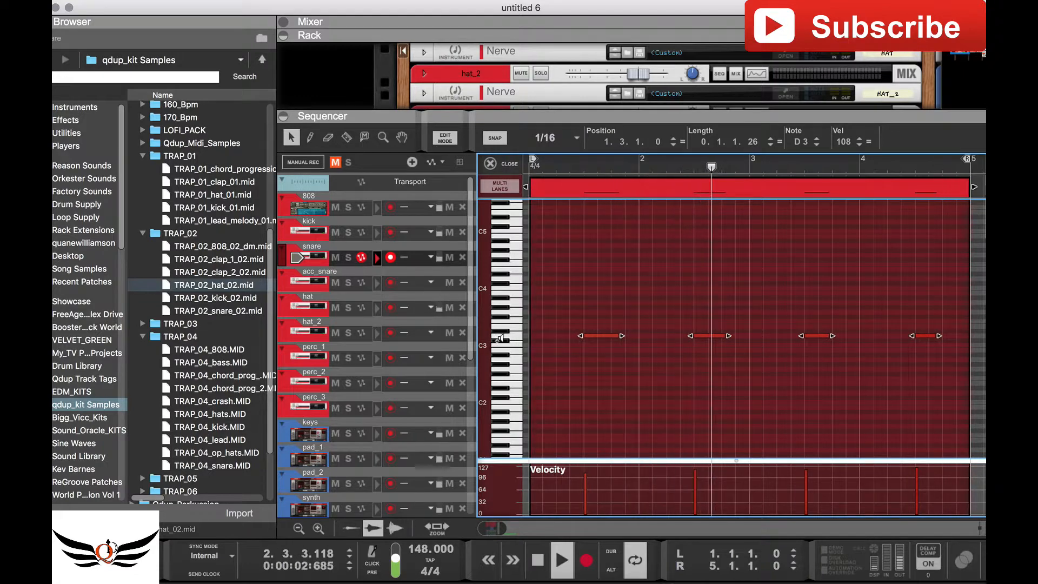
drag(599, 336, 598, 341)
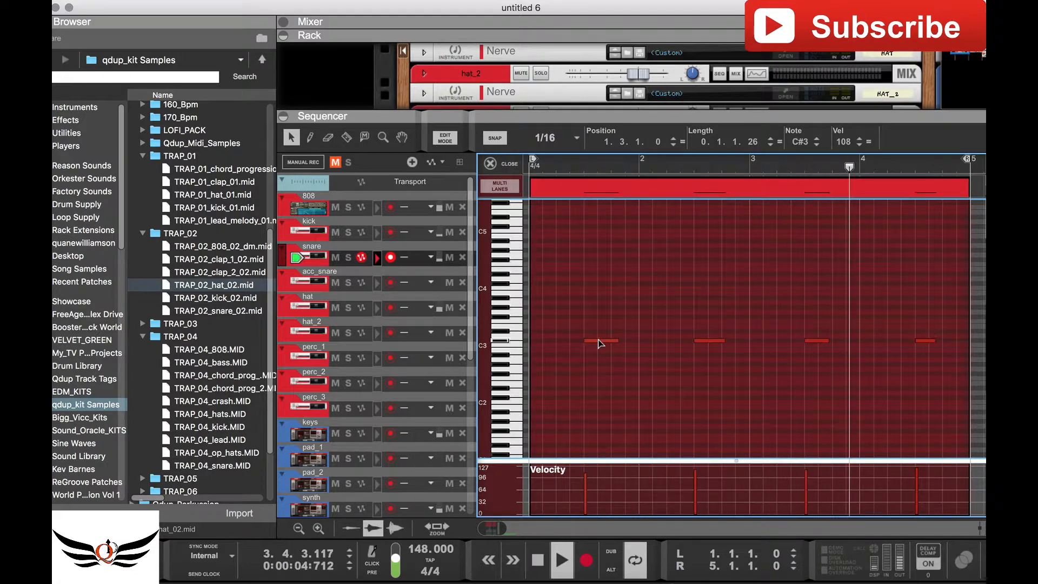
click(490, 163)
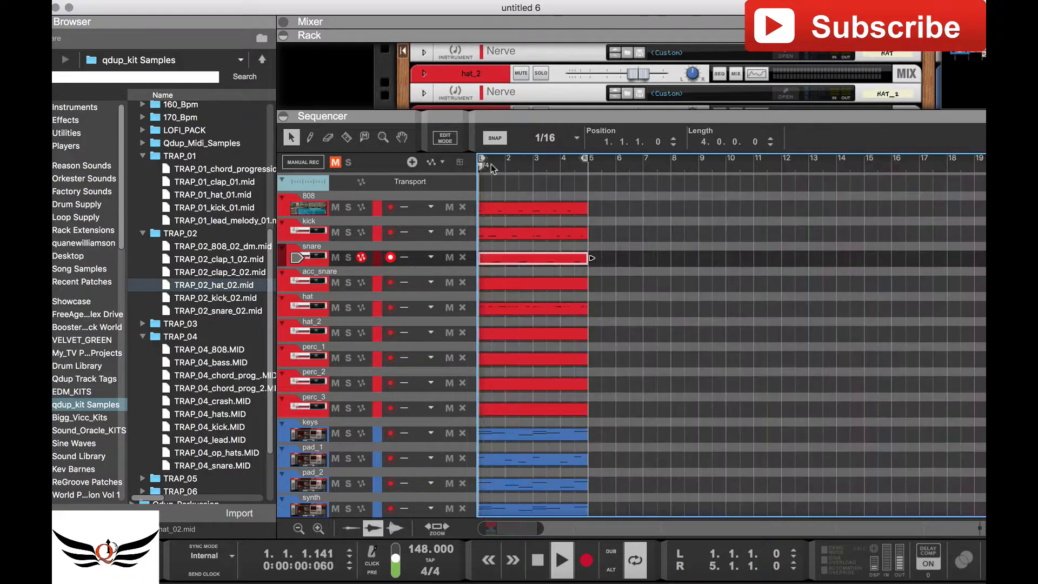
Step: Transpose all notes of the hat clip to D3
click(530, 307)
double_click(530, 307)
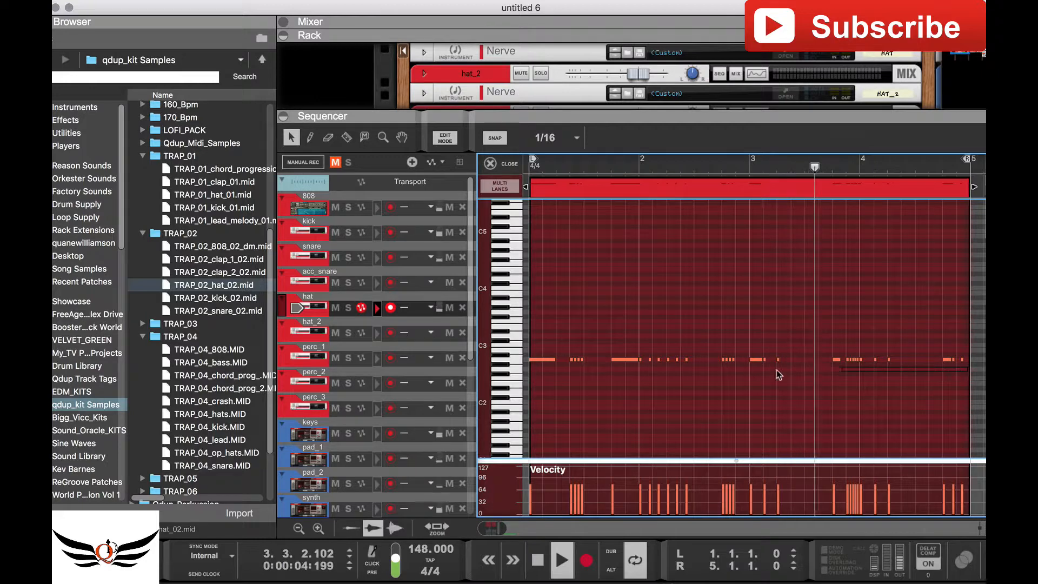
drag(777, 370, 530, 337)
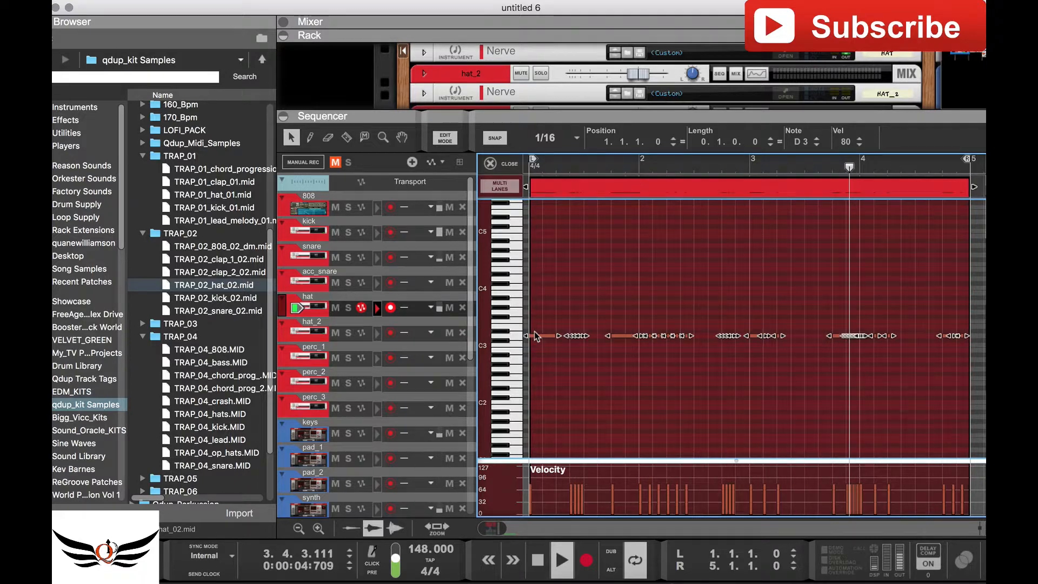
click(508, 171)
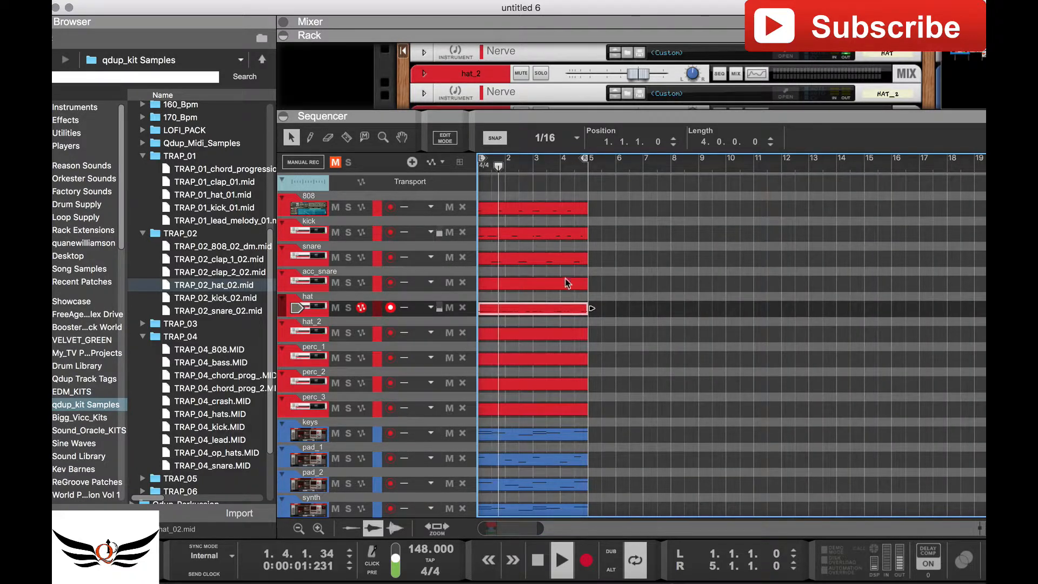
Step: Transpose all notes of the kick clip to C3
click(530, 233)
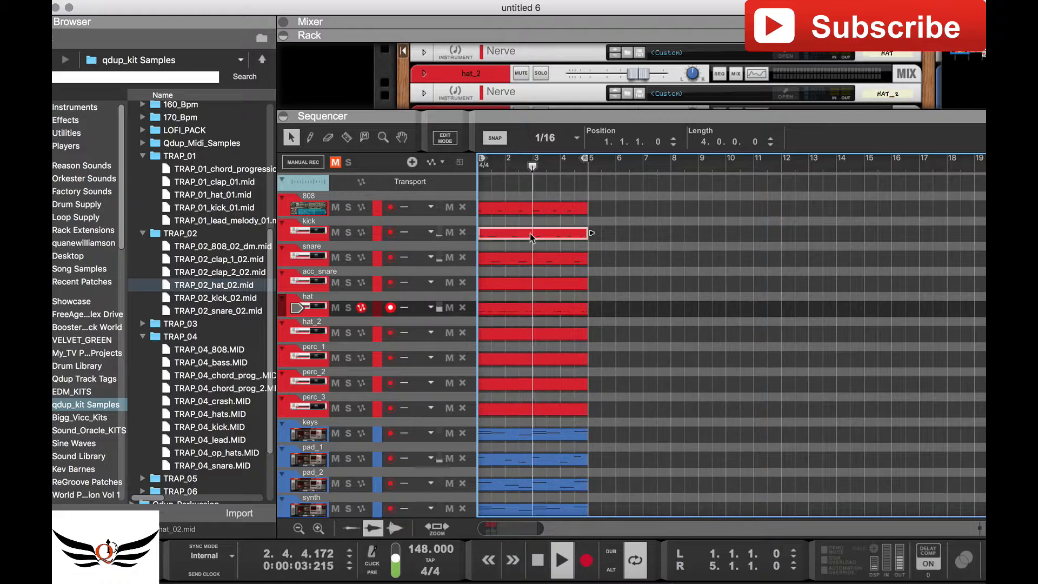
double_click(531, 234)
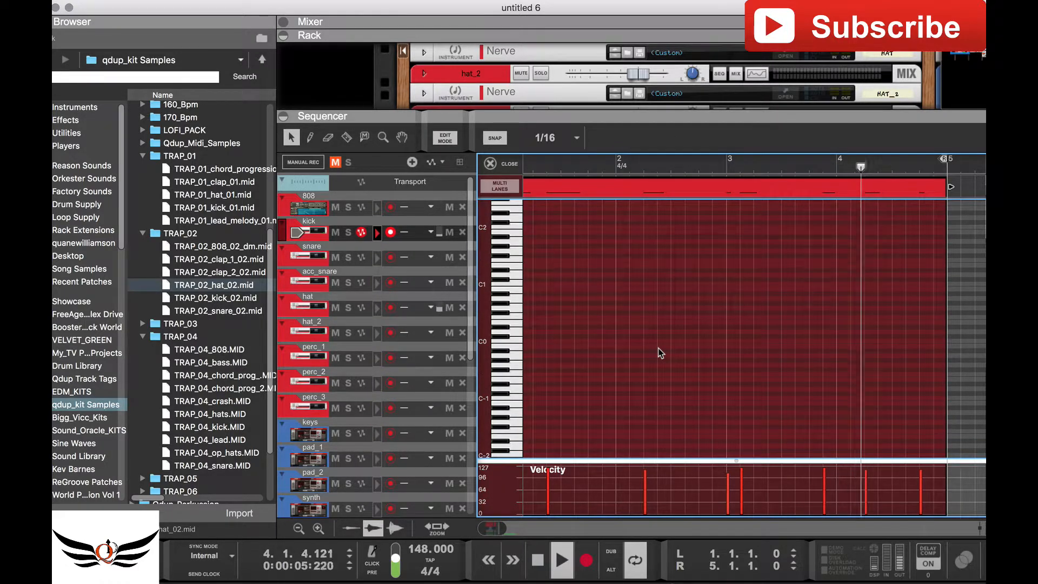
scroll(661, 353, up, 8)
scroll(660, 352, down, 1)
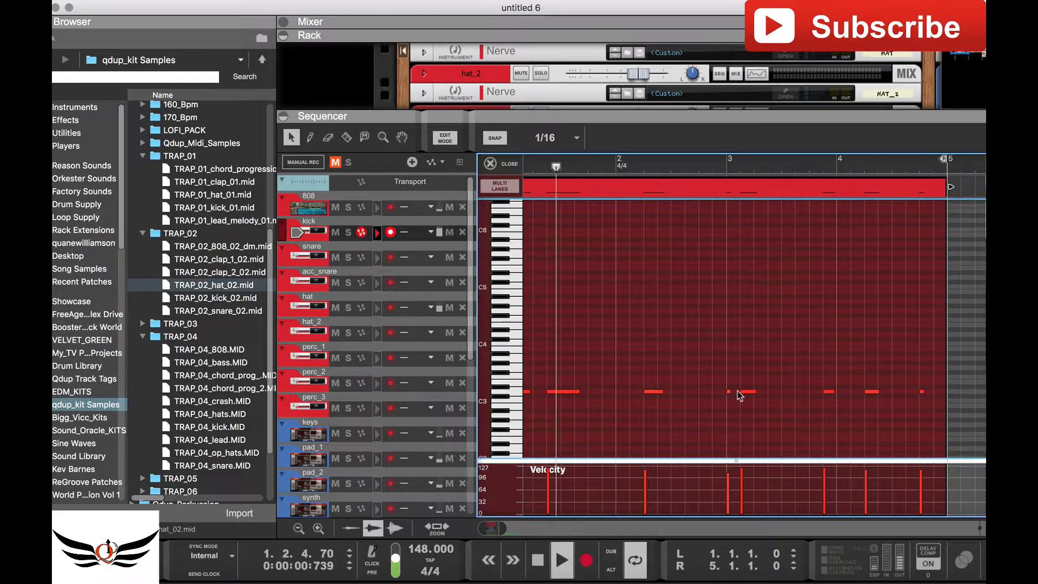
drag(927, 417, 538, 397)
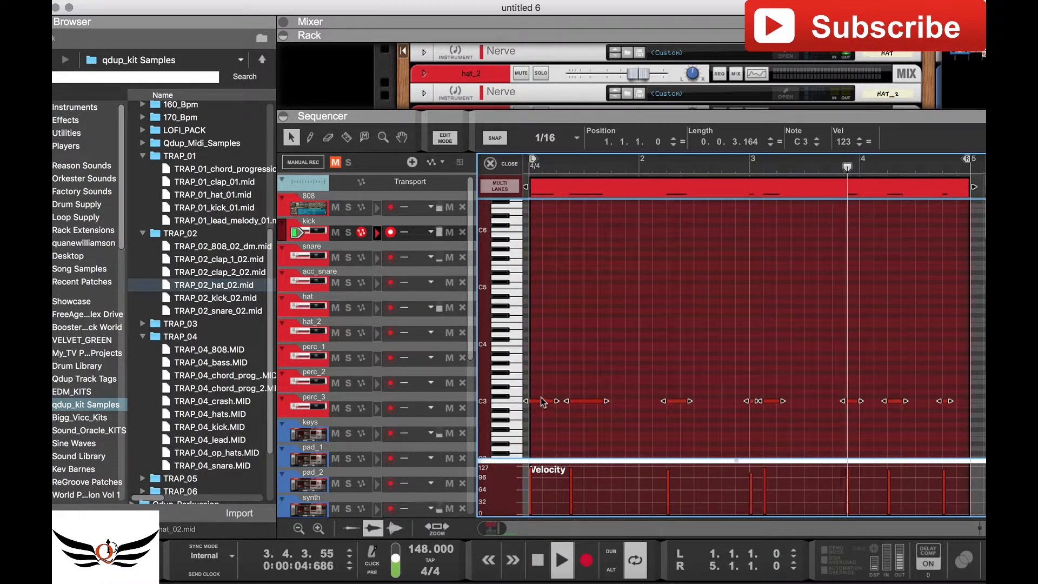
click(490, 163)
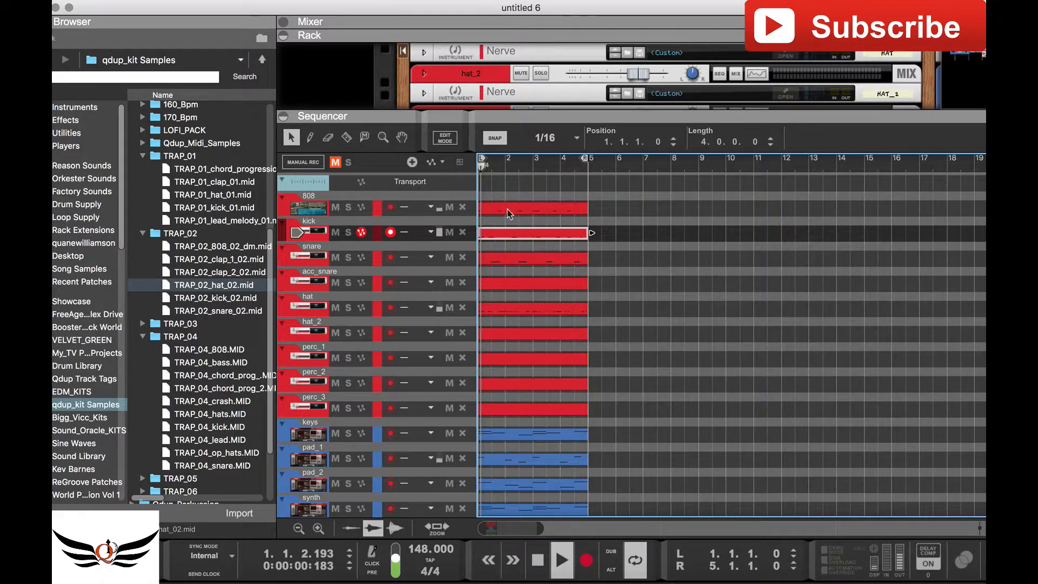
Step: Check the channel levels in the mixer during playback and unmute audio track 1
double_click(399, 117)
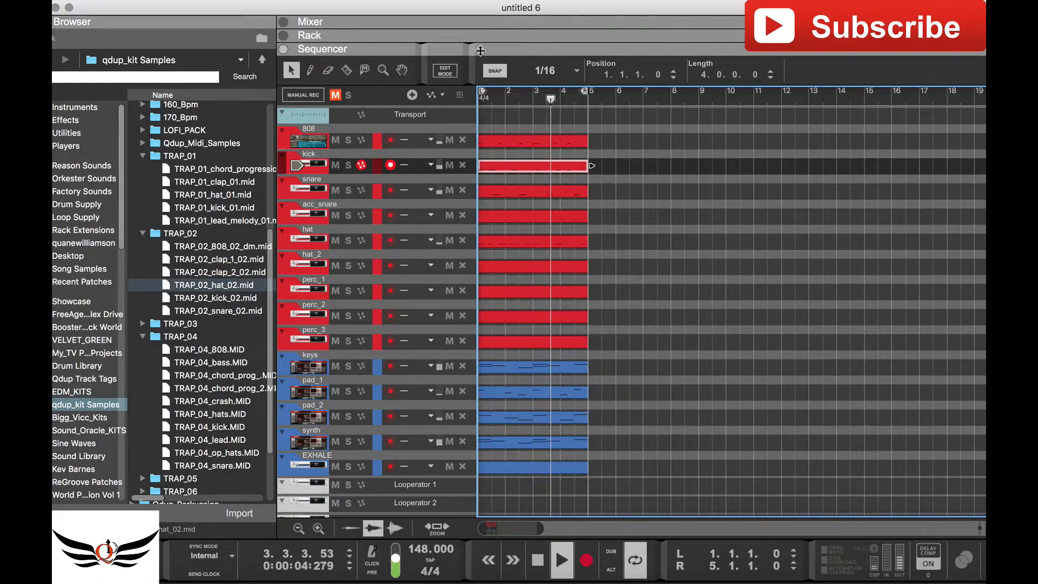
drag(465, 101, 465, 250)
drag(535, 250, 534, 126)
scroll(609, 322, down, 10)
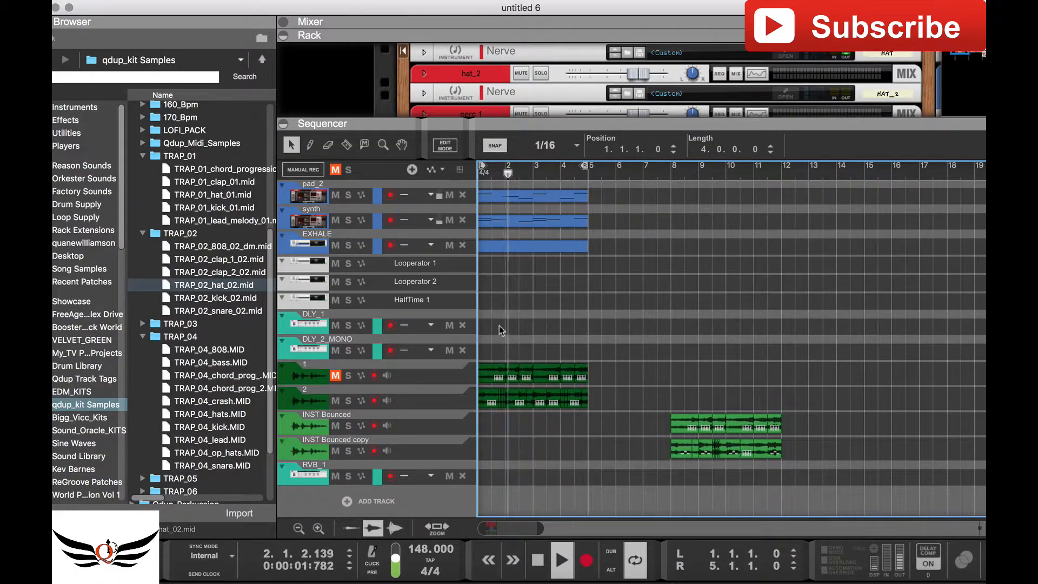
drag(653, 121, 729, 256)
scroll(740, 150, up, 5)
click(735, 53)
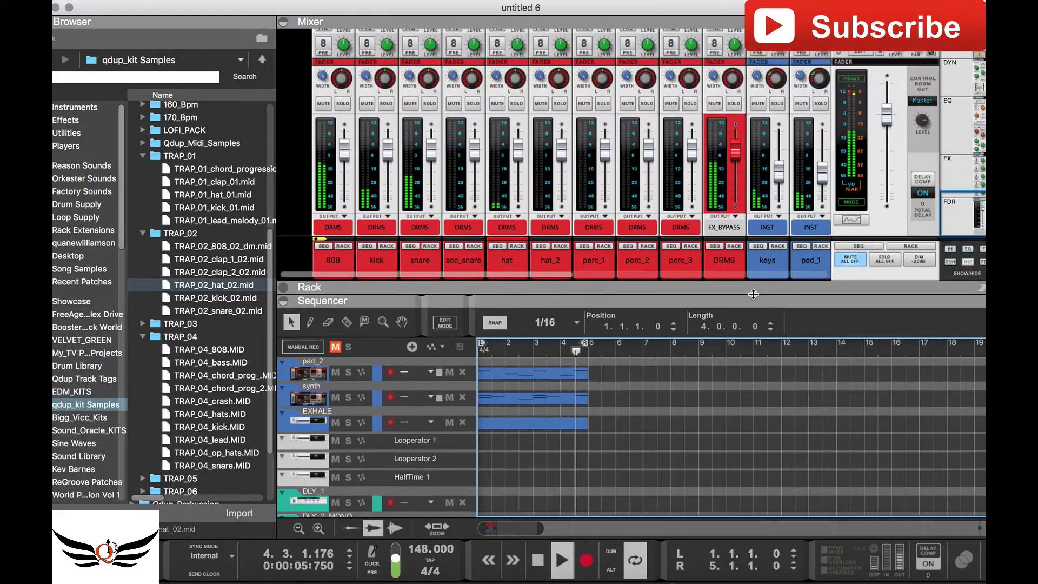
drag(565, 289, 847, 285)
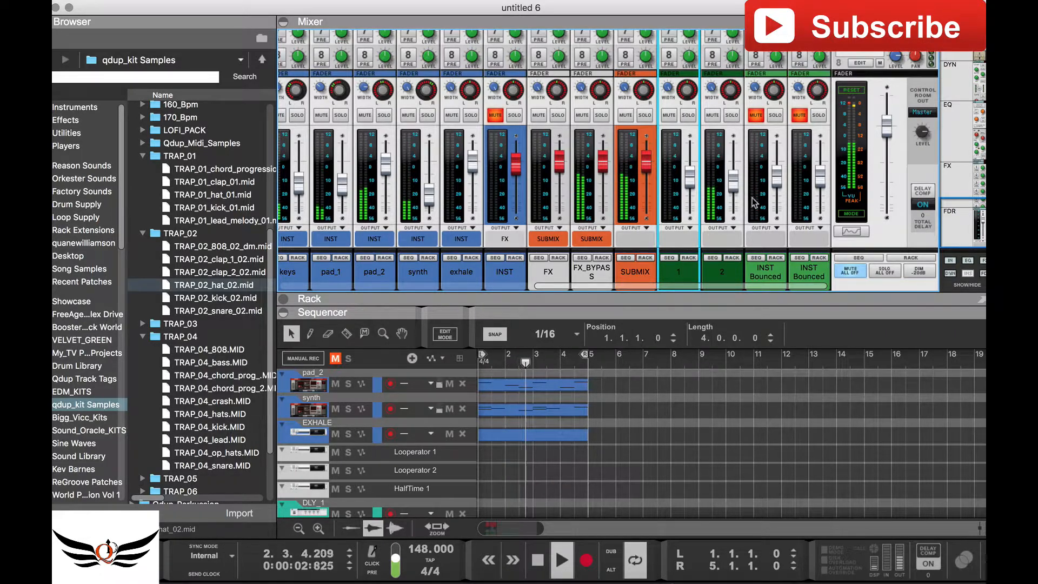
drag(706, 308, 697, 88)
click(335, 375)
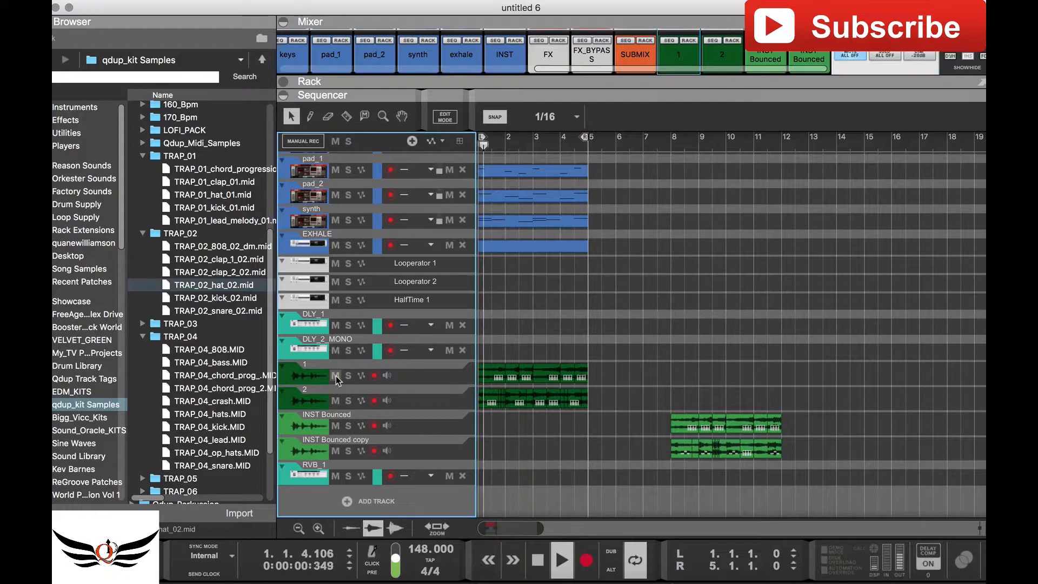
Step: Lower the mixer fader of channel 1 to about -16.88 dB and stop playback
drag(721, 92, 730, 267)
drag(736, 83, 751, 232)
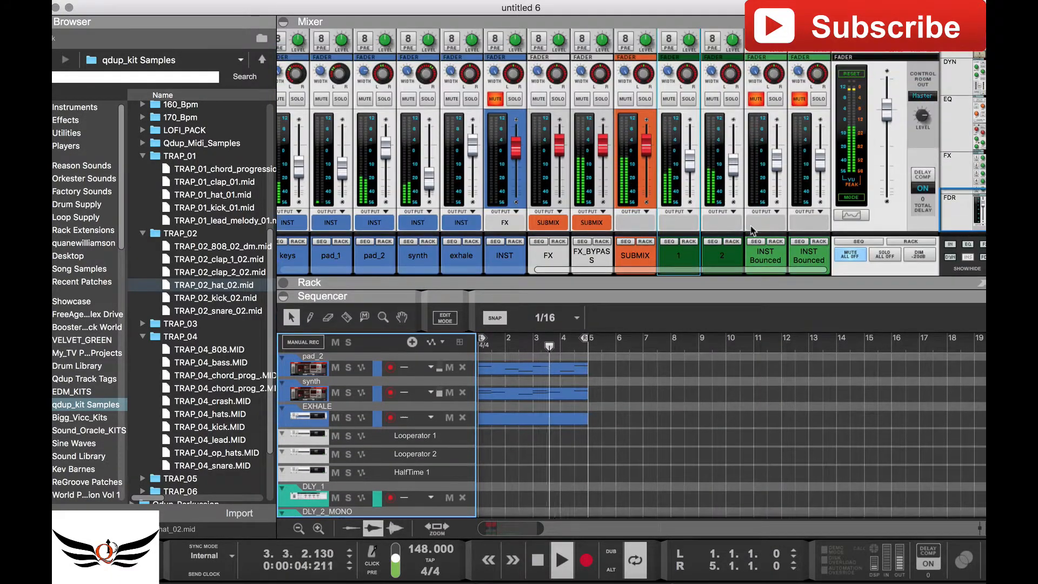
drag(685, 164, 696, 175)
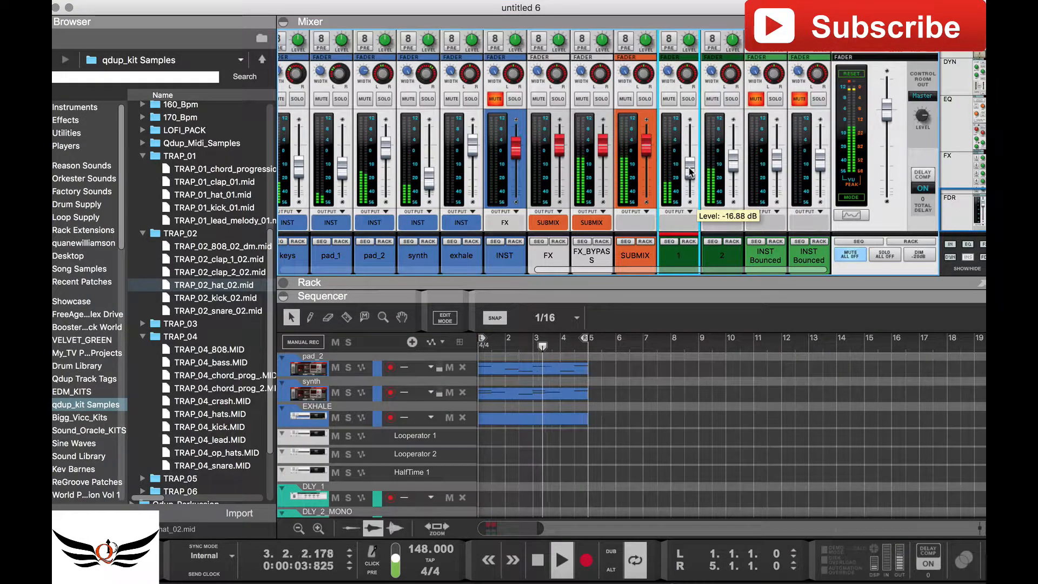
drag(723, 282, 723, 320)
key(space)
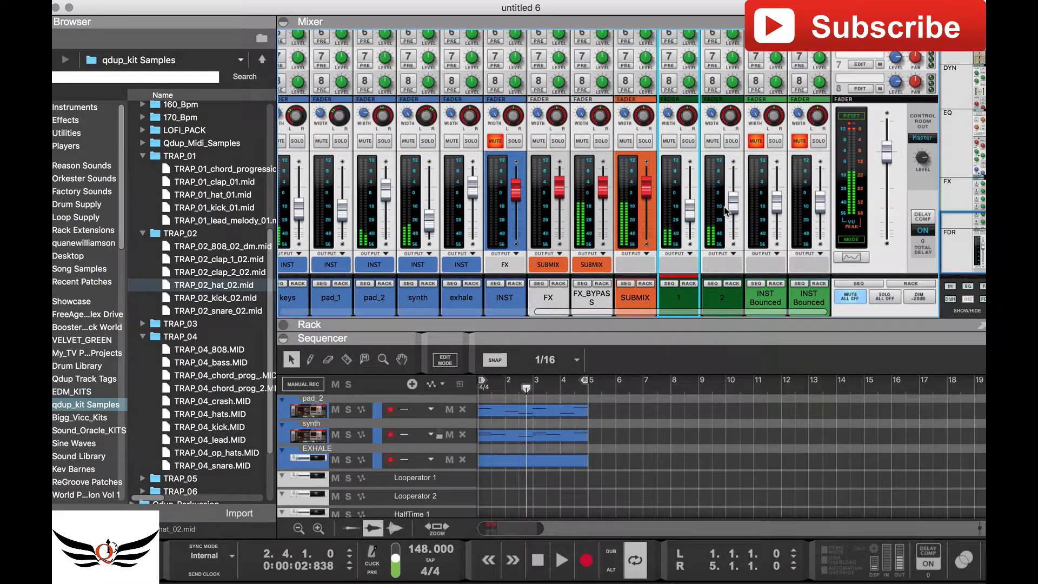
Step: Enable FX sends 1 (DLY_1) and 2 (RVB_1) on channel 2, with levels of about -7.85 dB and -5.81 dB
scroll(728, 156, up, 10)
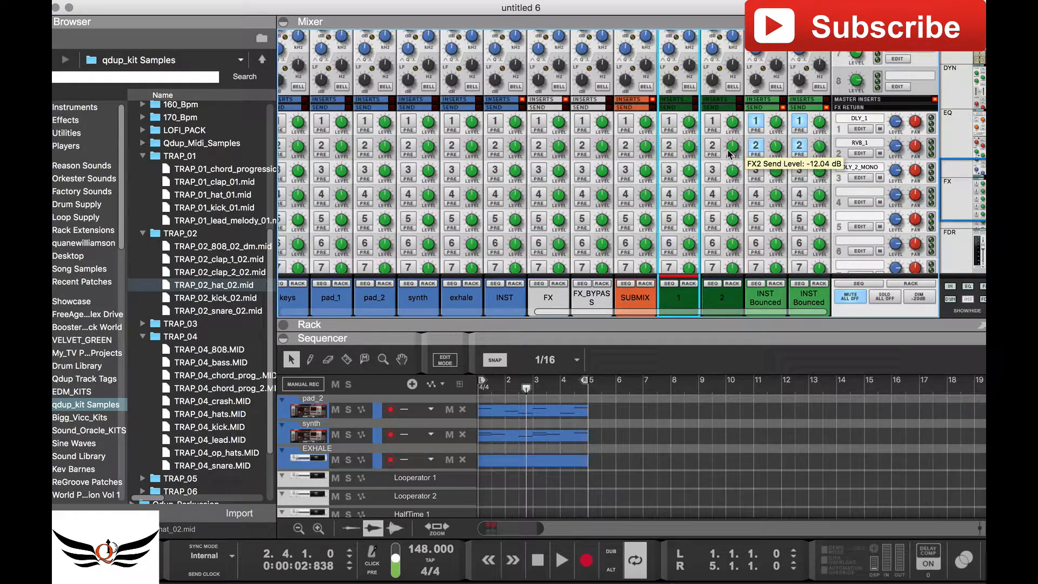
scroll(728, 156, down, 5)
scroll(860, 103, up, 1)
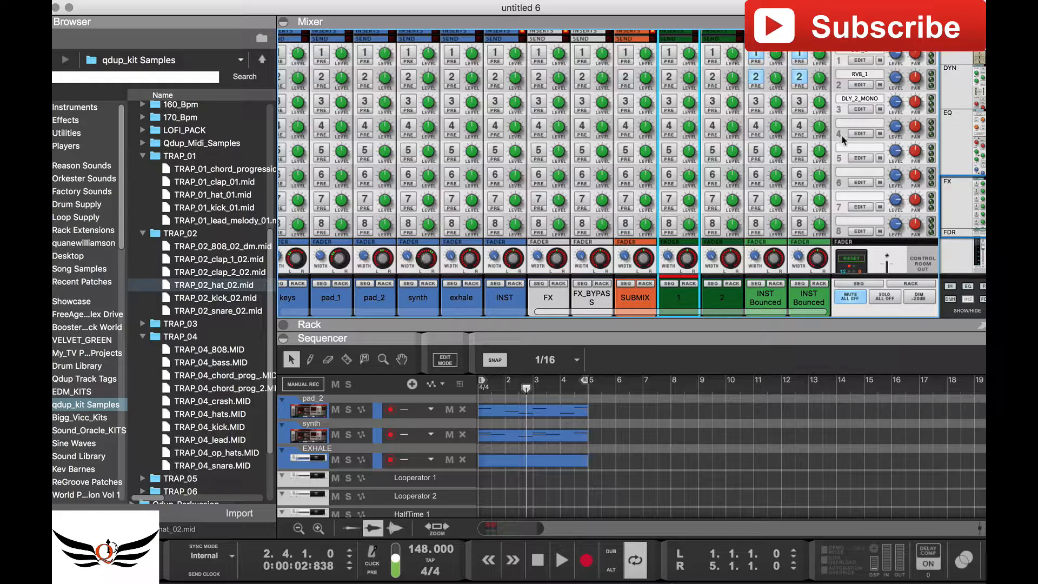
scroll(674, 213, down, 8)
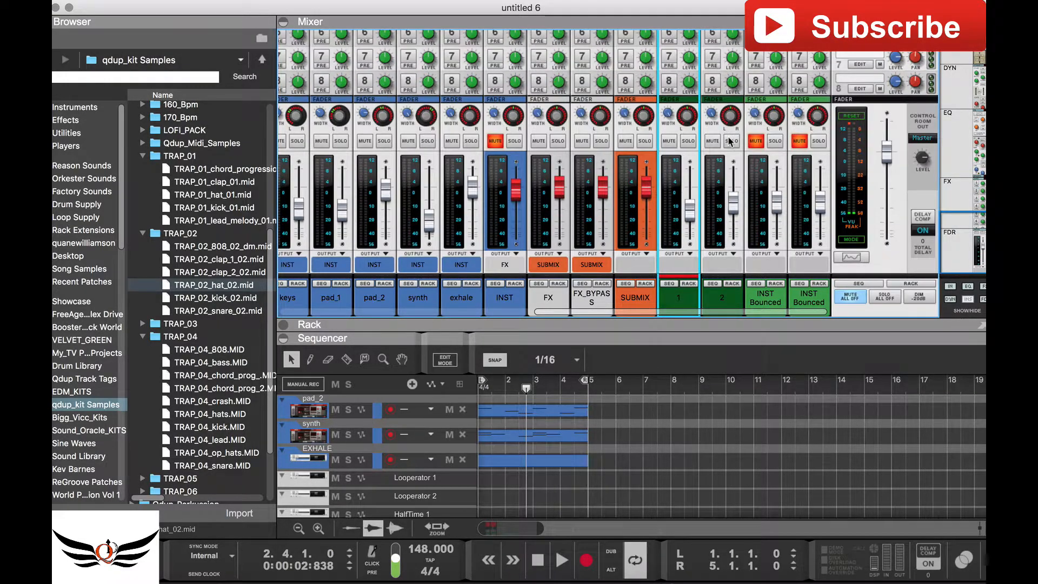
key(space)
scroll(728, 148, up, 2)
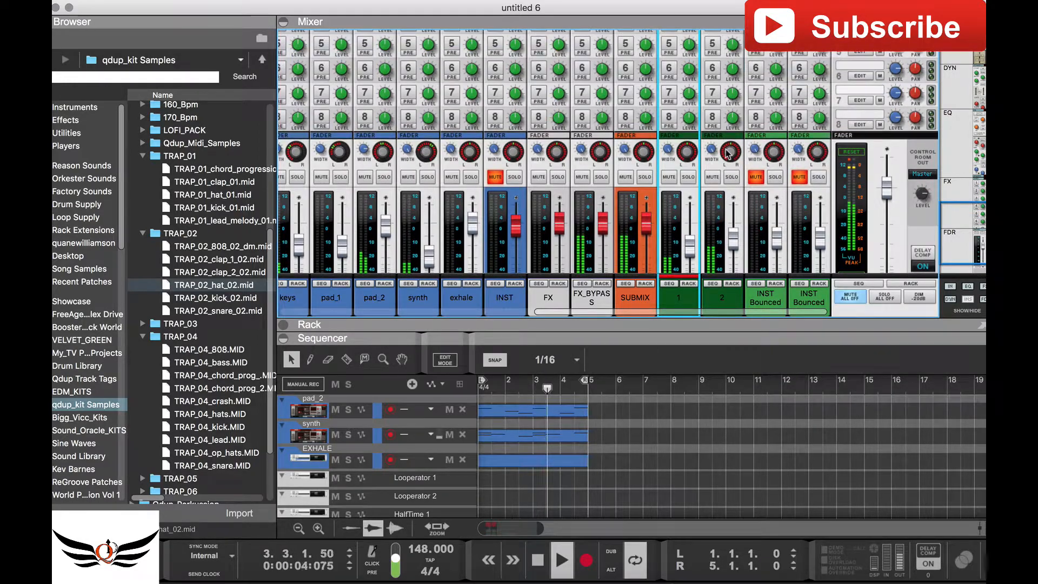
scroll(727, 155, up, 6)
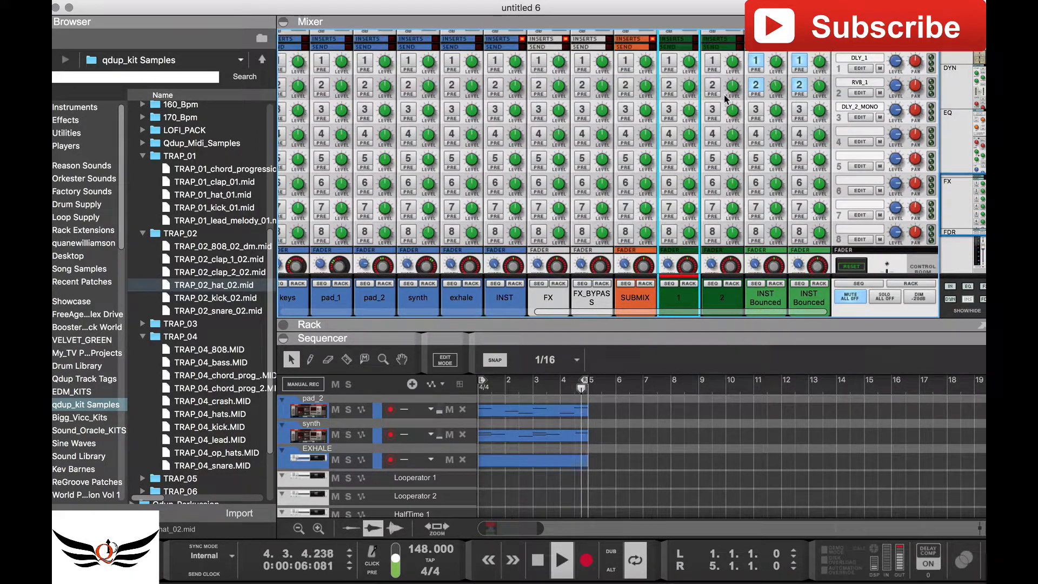
click(714, 64)
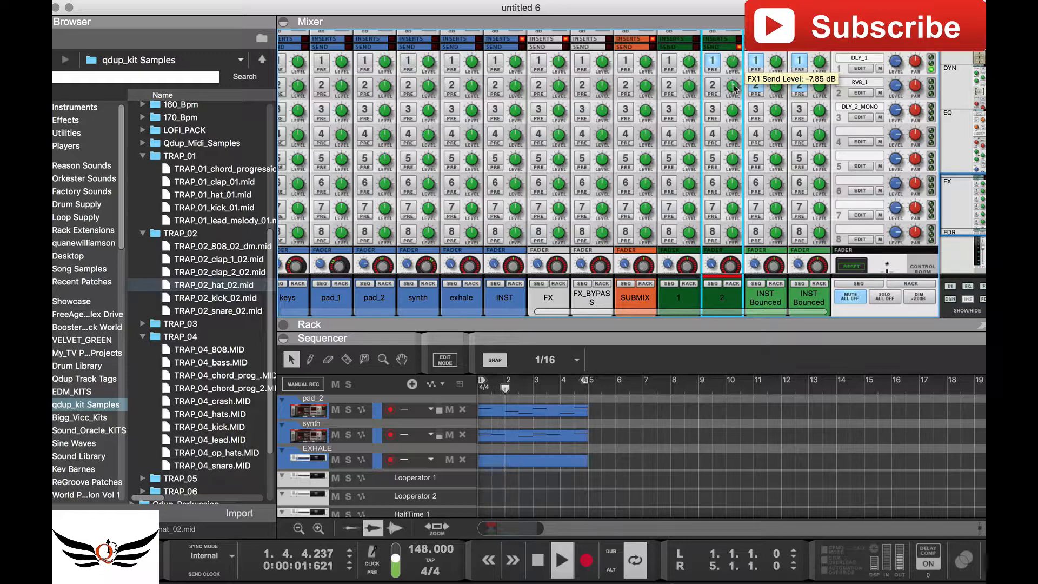
click(712, 85)
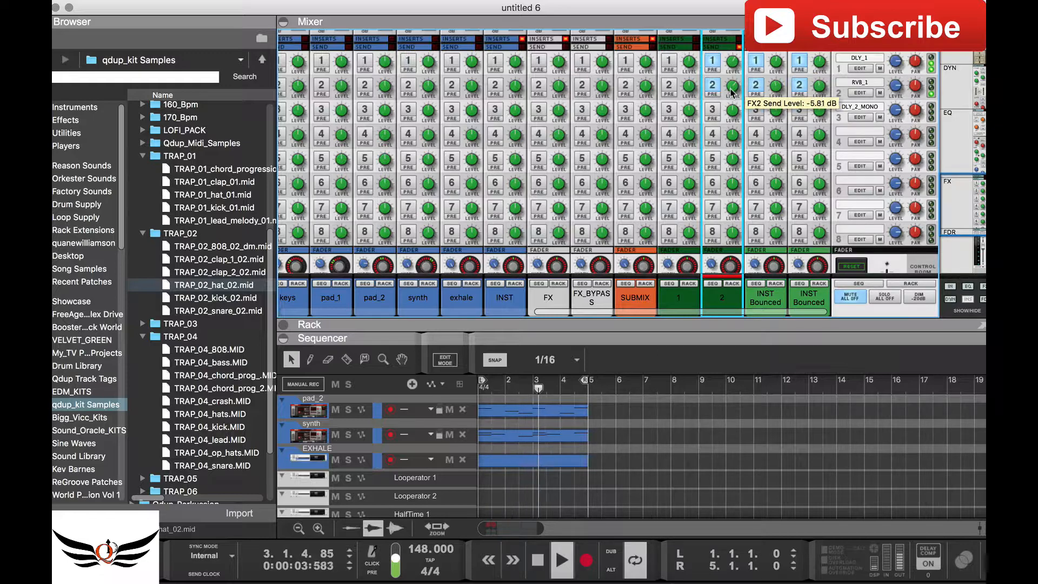
Step: Enable FX send 2 (RVB_1) on mixer channel 1 and bring audio tracks 1 and 2 into view in the sequencer
click(668, 85)
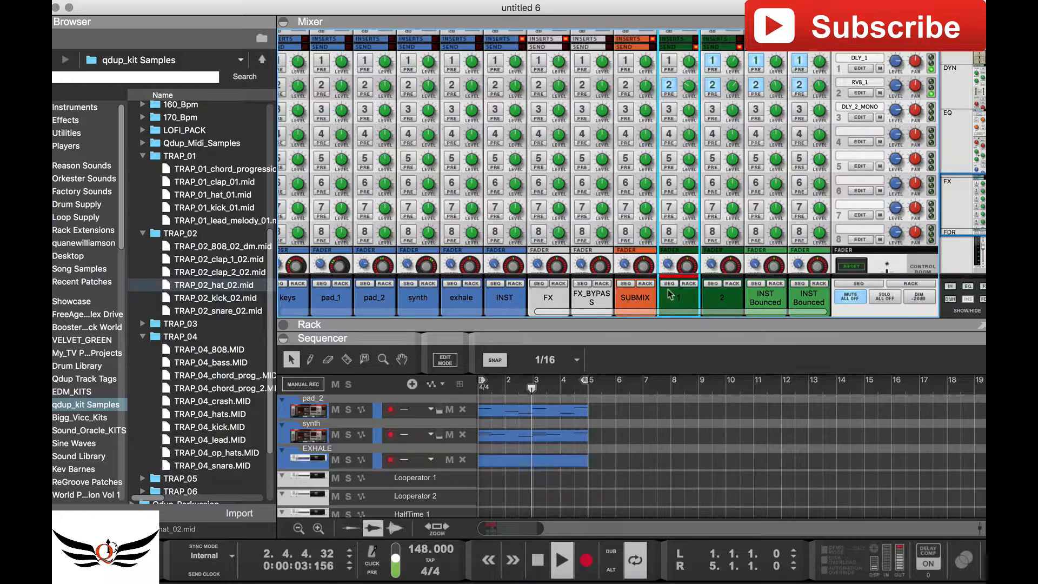
drag(668, 339, 669, 101)
scroll(605, 351, up, 3)
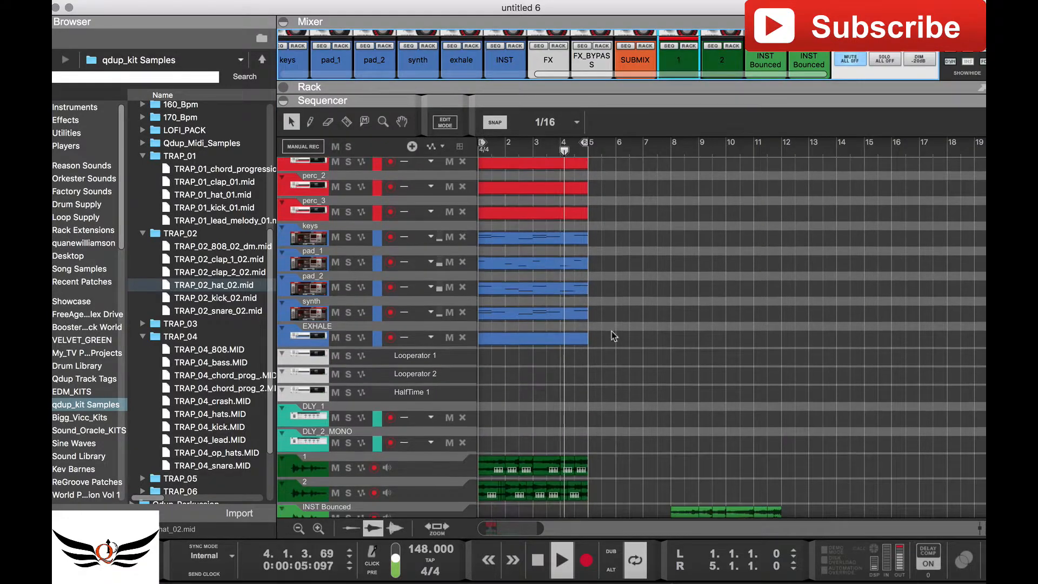
scroll(598, 379, down, 3)
click(599, 370)
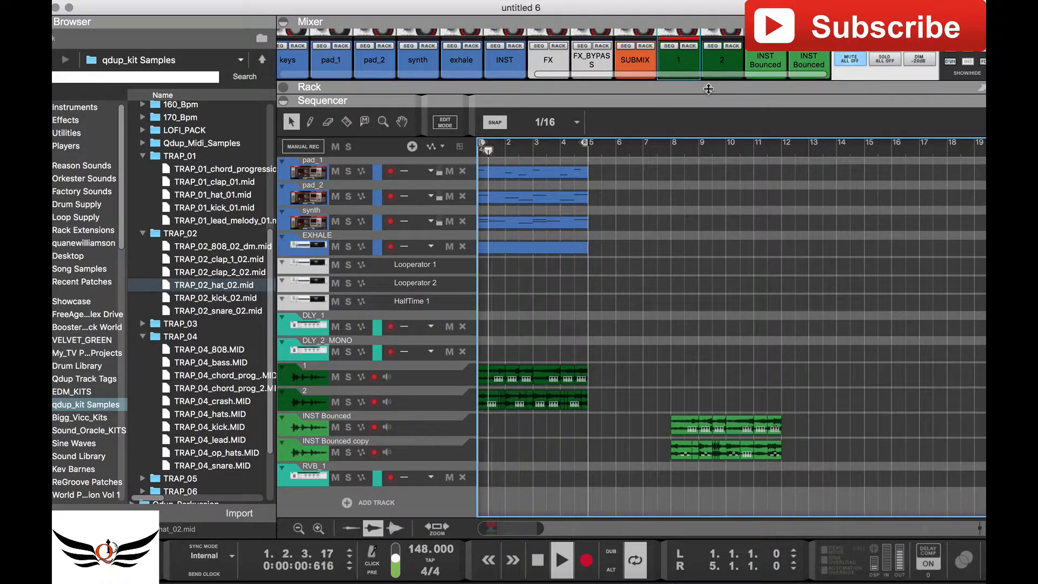
Step: Solo mixer channels 1 and 2 and stop playback
drag(708, 100, 739, 258)
scroll(726, 180, down, 4)
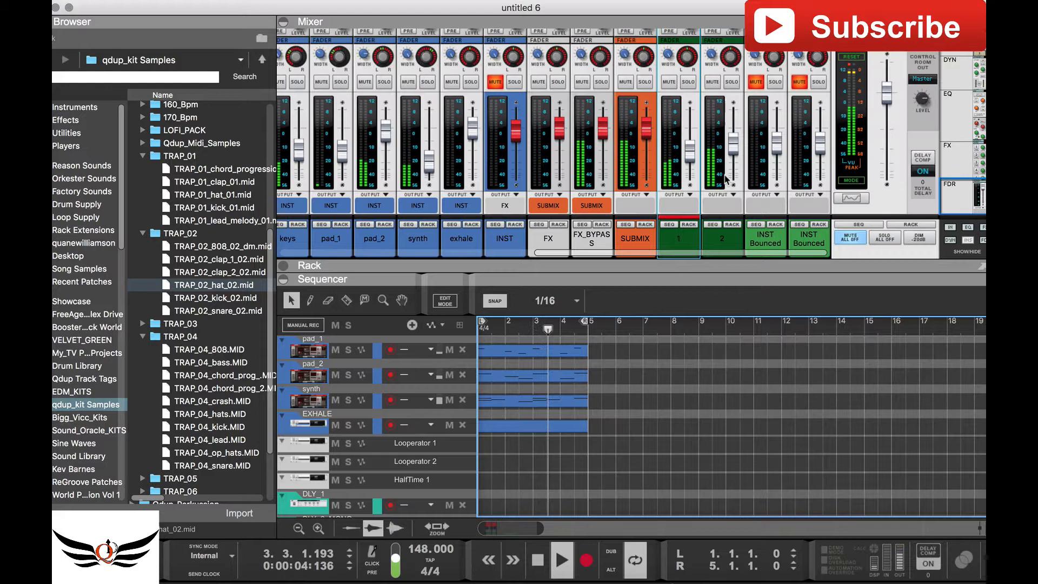
click(688, 82)
click(731, 81)
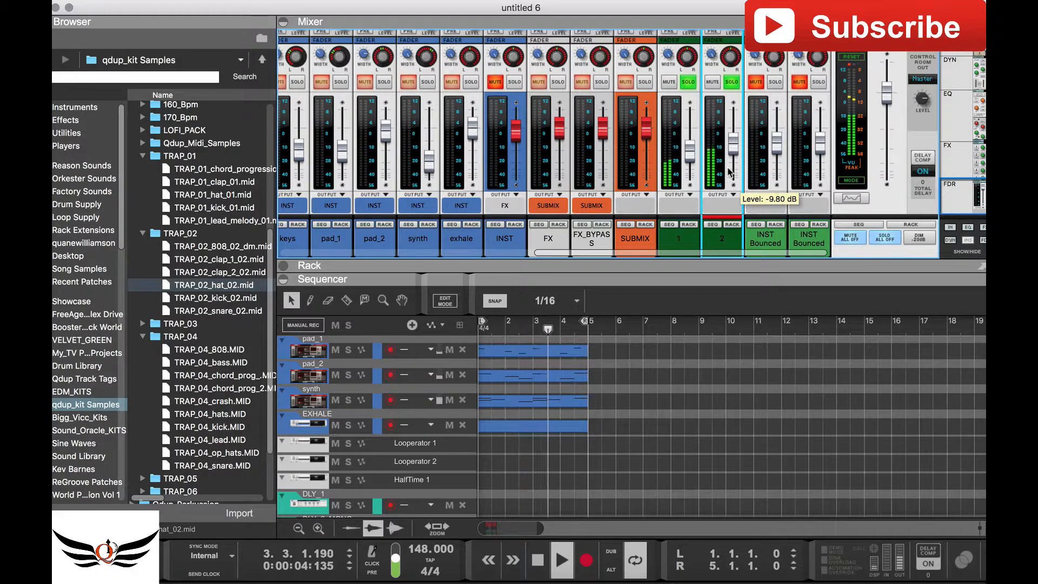
key(space)
Step: Enlarge the sequencer area and select audio track 2 below track 1
drag(642, 278, 641, 141)
click(425, 420)
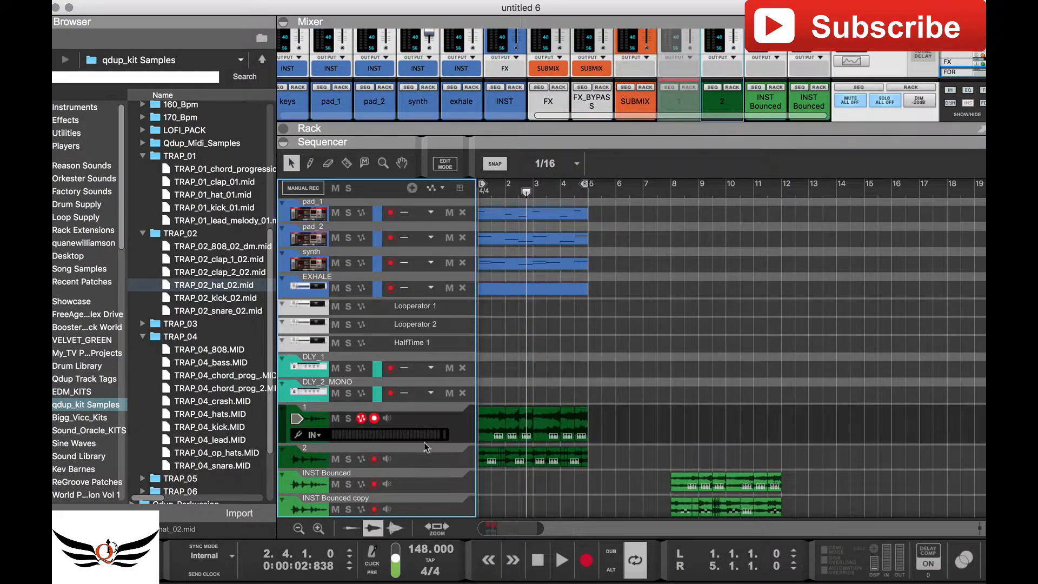
click(427, 448)
scroll(635, 332, down, 3)
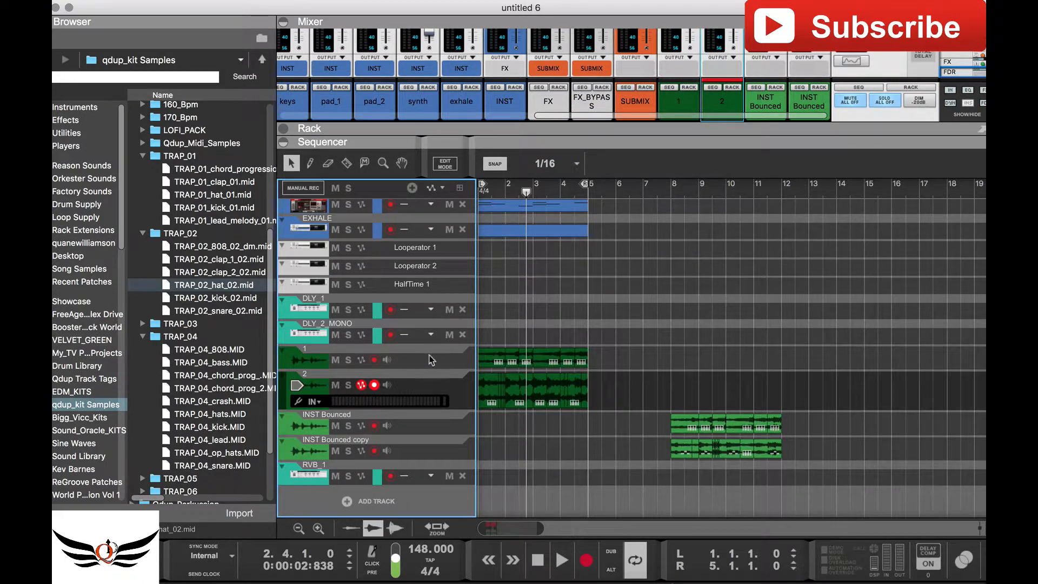
click(161, 1)
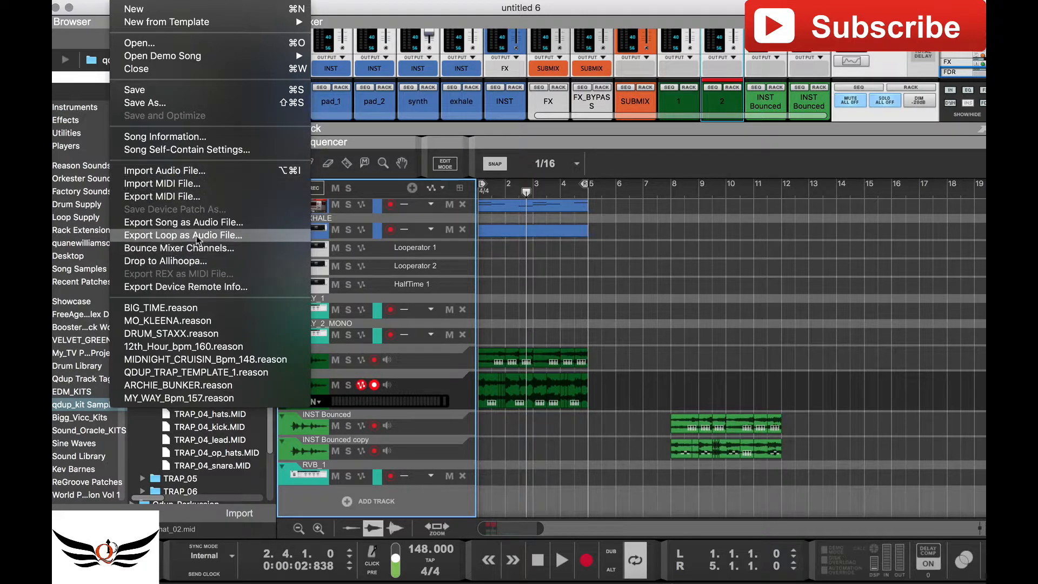
click(206, 236)
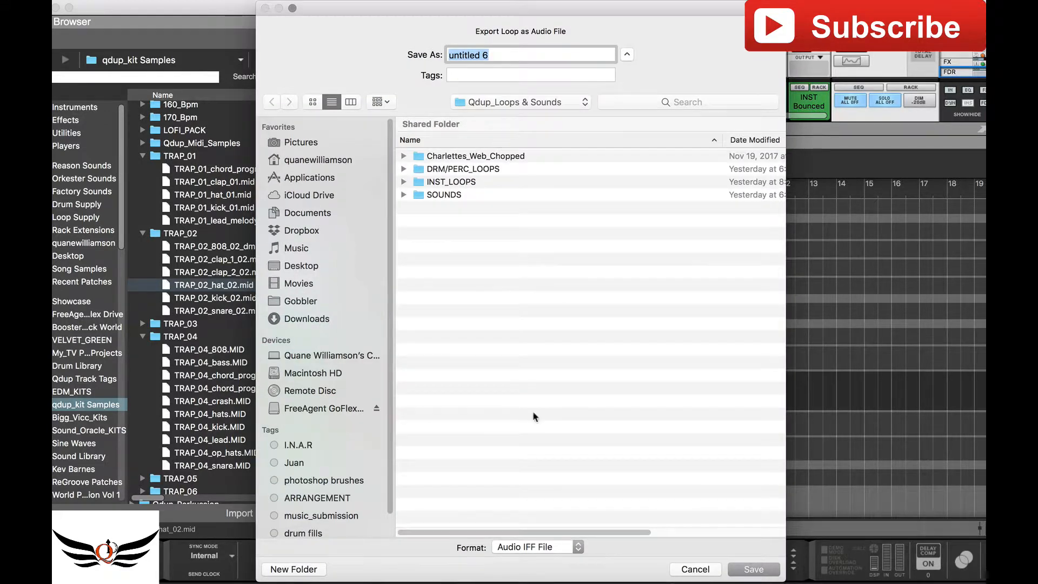
click(676, 569)
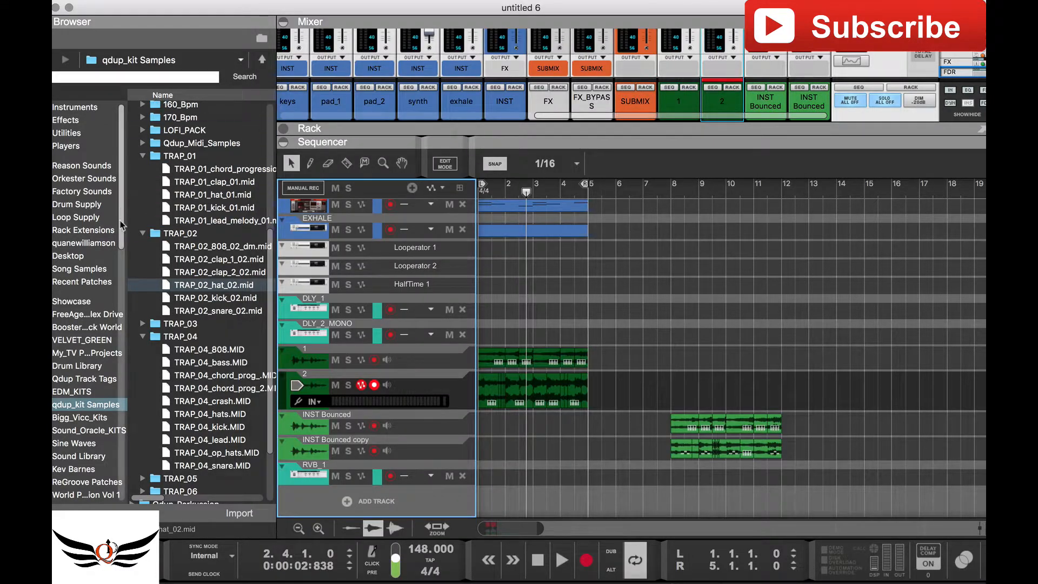
Step: Bounce mixer channels 1 and 2 over the loop range to new tracks in the song
click(125, 1)
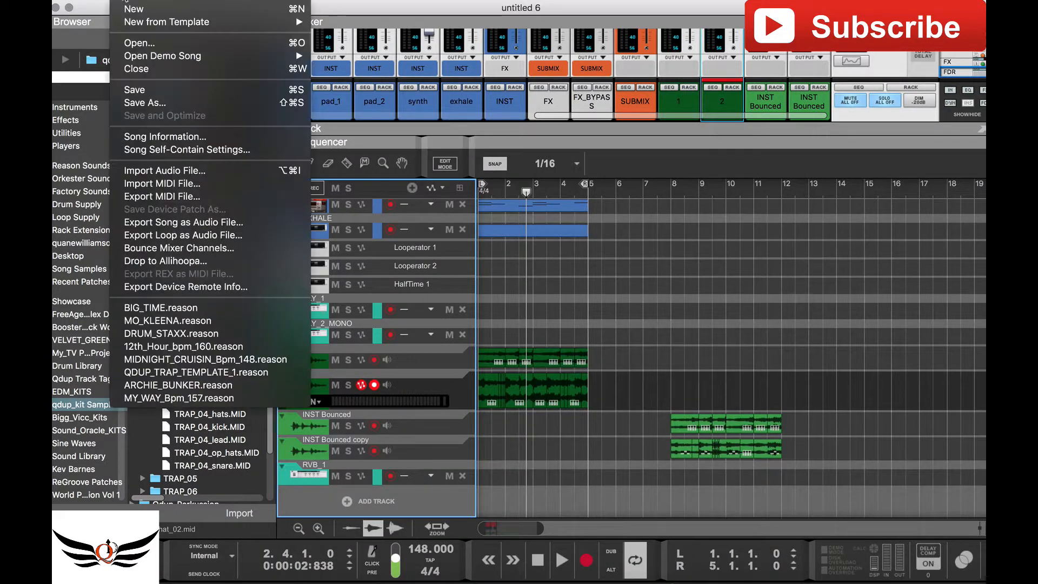
click(179, 247)
scroll(383, 262, down, 10)
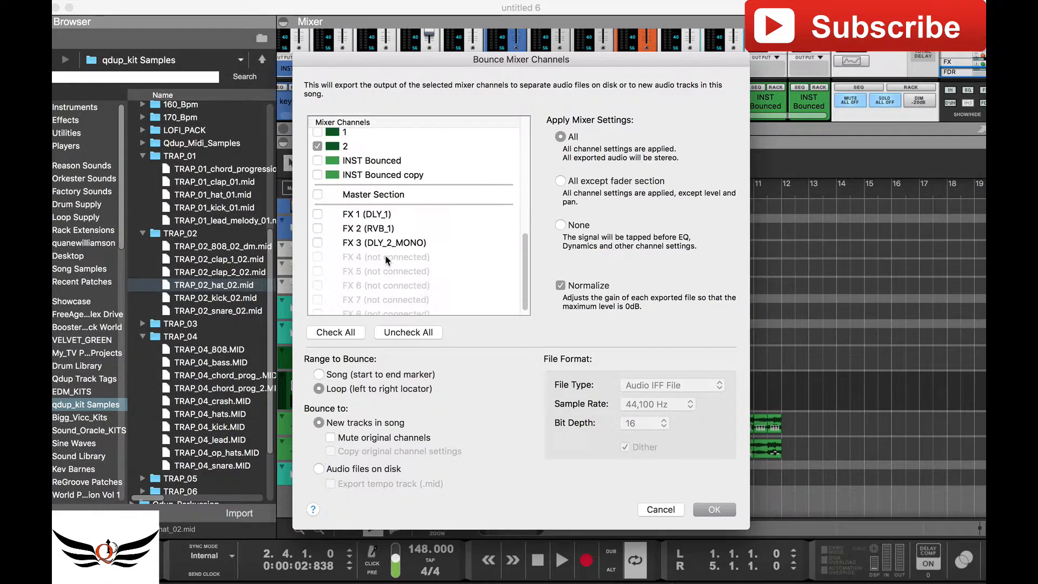
scroll(385, 255, up, 3)
scroll(386, 260, up, 10)
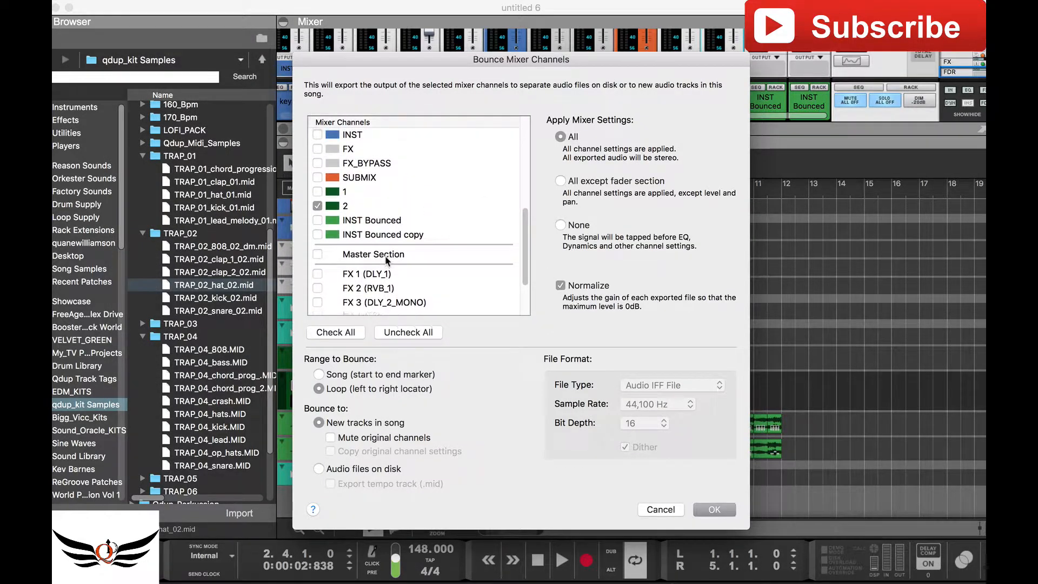
scroll(386, 261, down, 10)
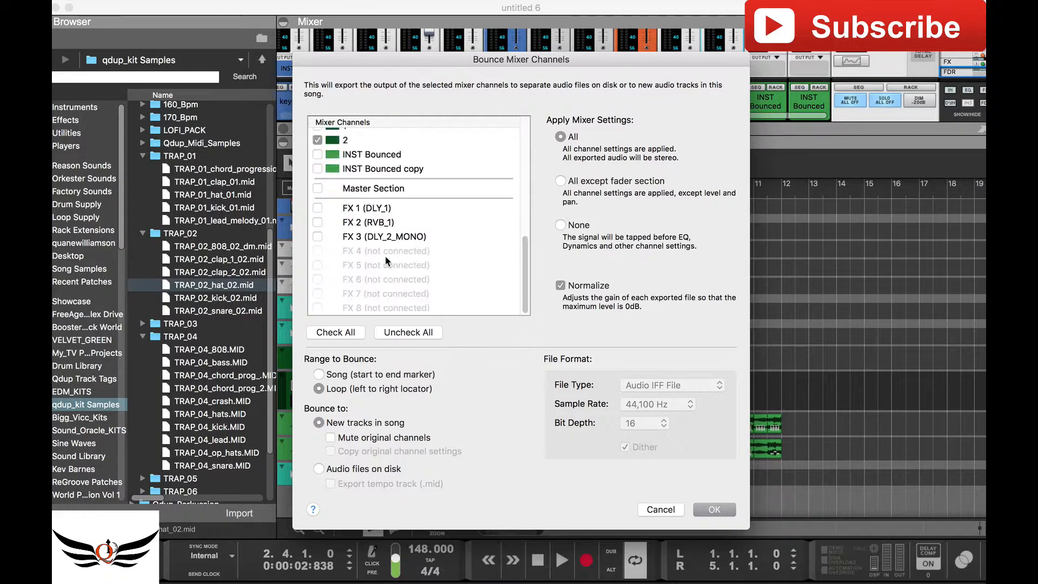
scroll(385, 255, up, 3)
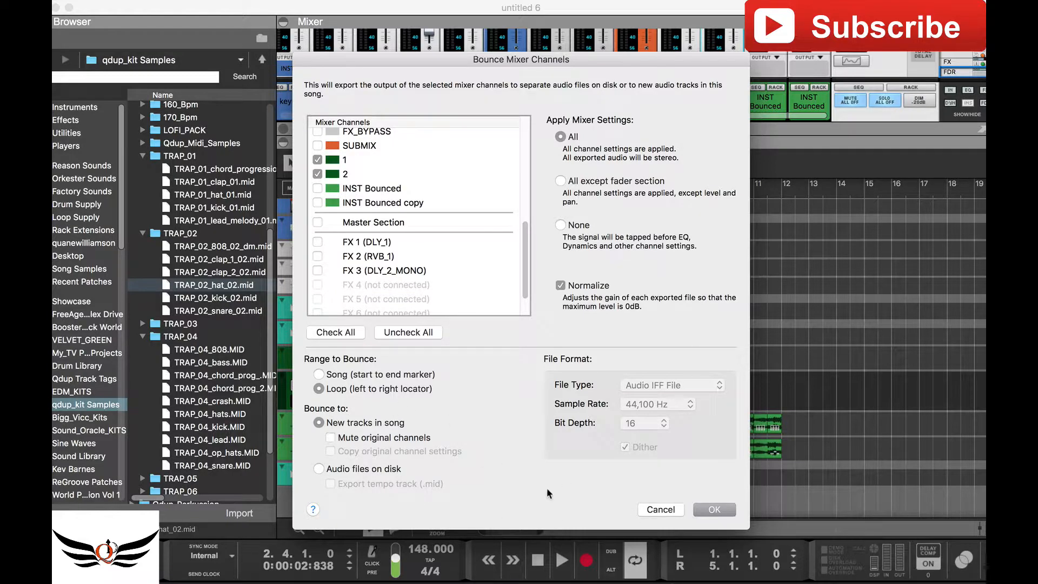
key(Return)
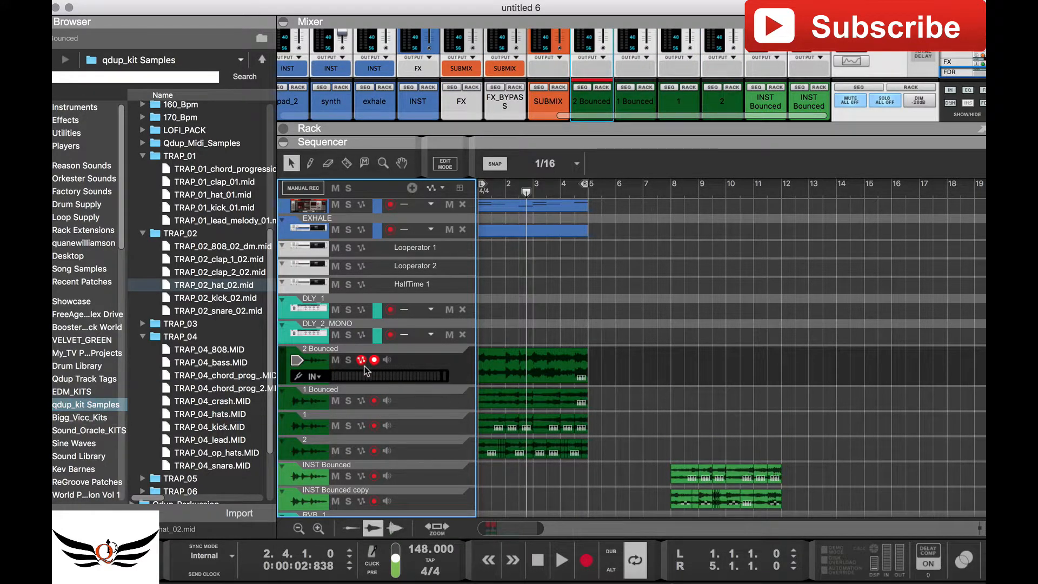
Step: Solo the 2 Bounced track in the sequencer and its channel in the mixer
click(348, 360)
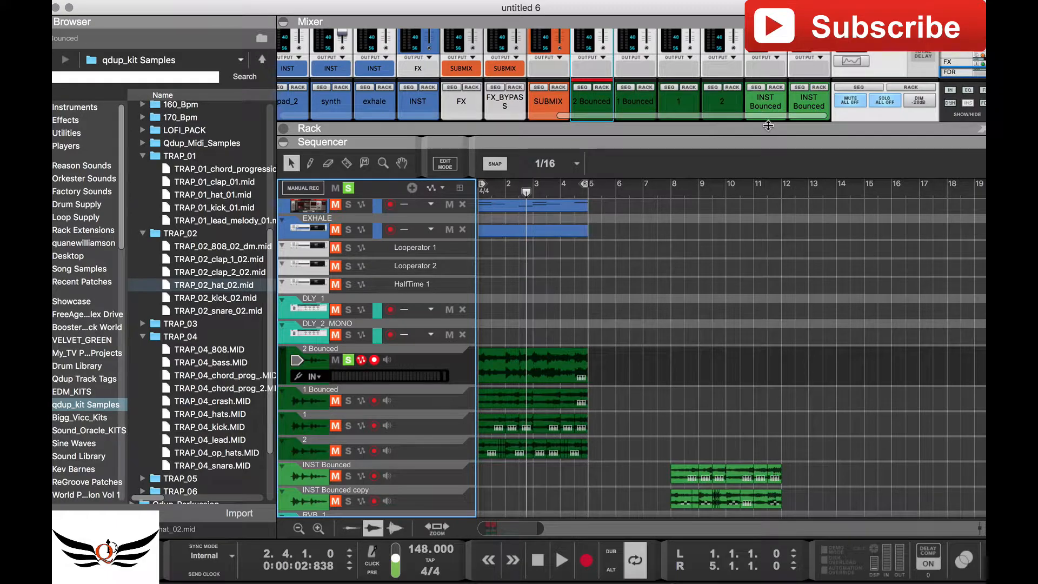
drag(768, 122, 766, 314)
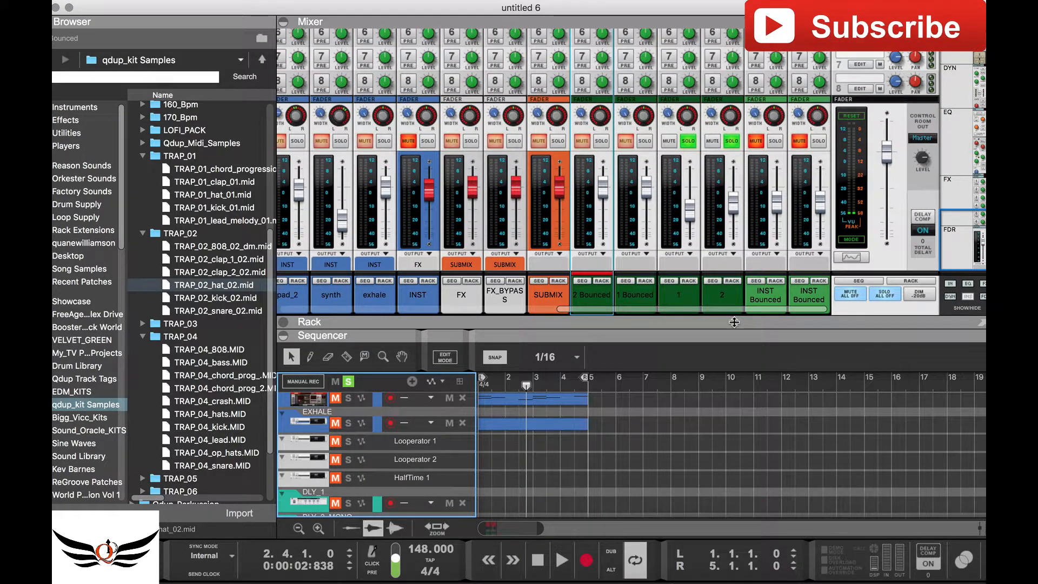
drag(722, 337, 771, 384)
click(771, 384)
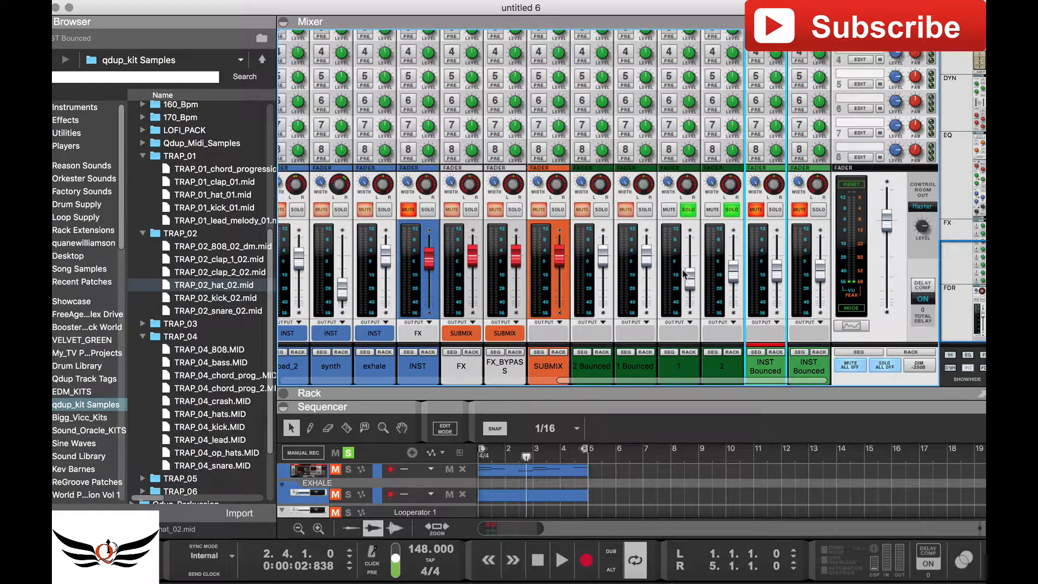
drag(675, 393, 676, 479)
click(599, 209)
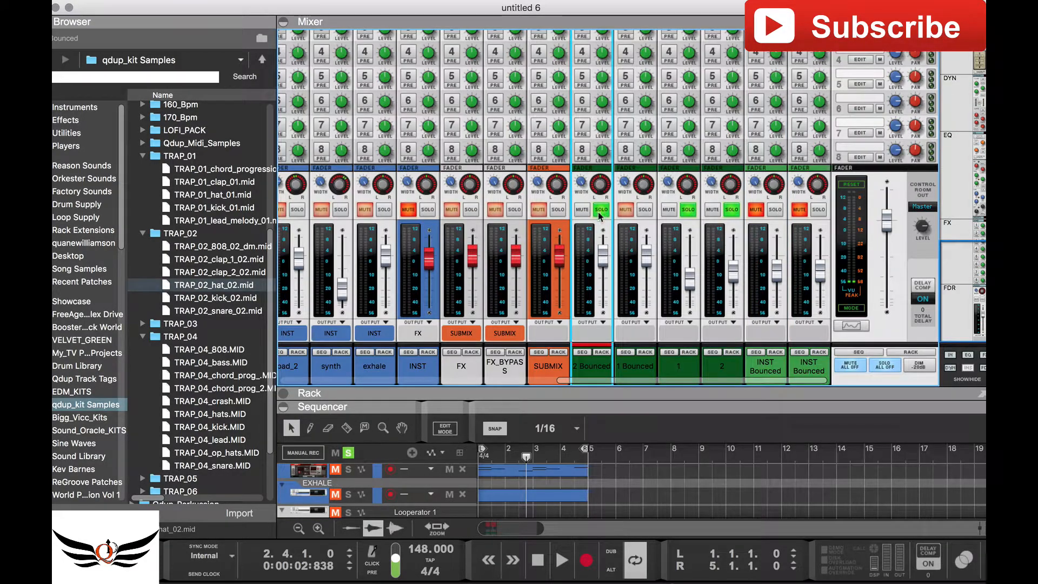
Step: Lower the fader of the 2 Bounced channel slightly, audition the bounced loop and stop playback
drag(602, 258, 604, 279)
key(space)
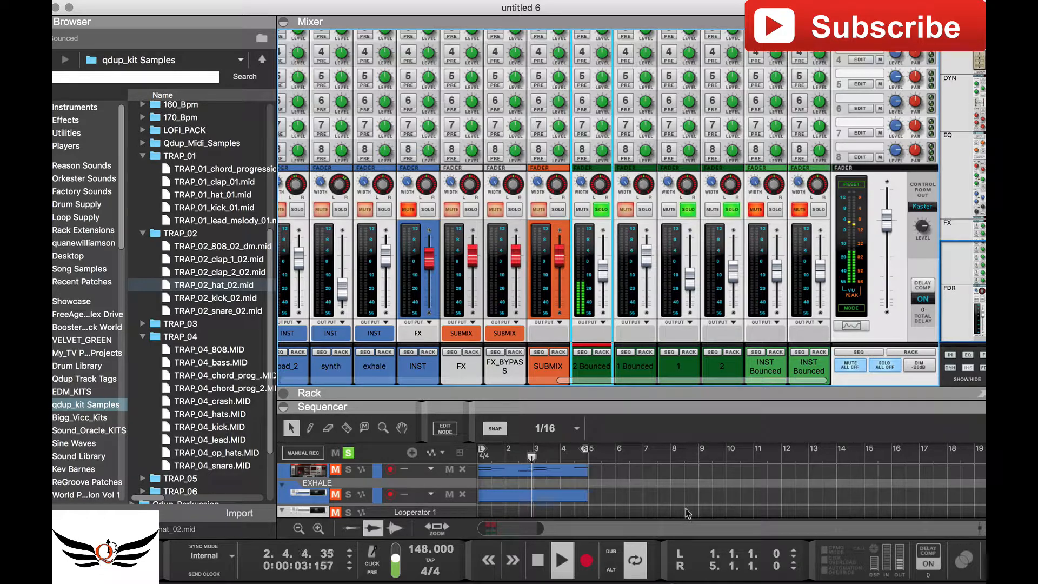
drag(718, 405, 719, 238)
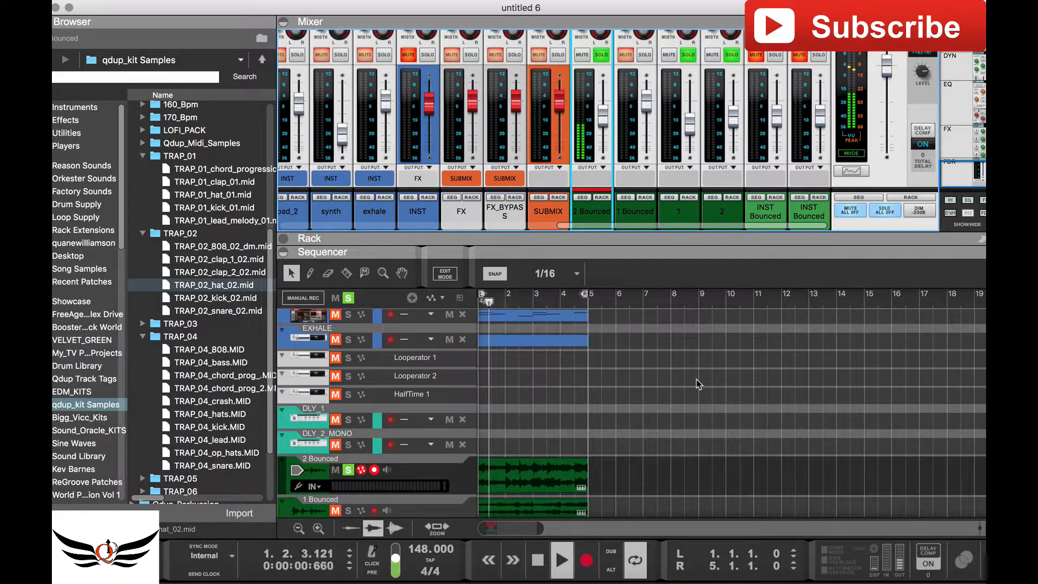
key(space)
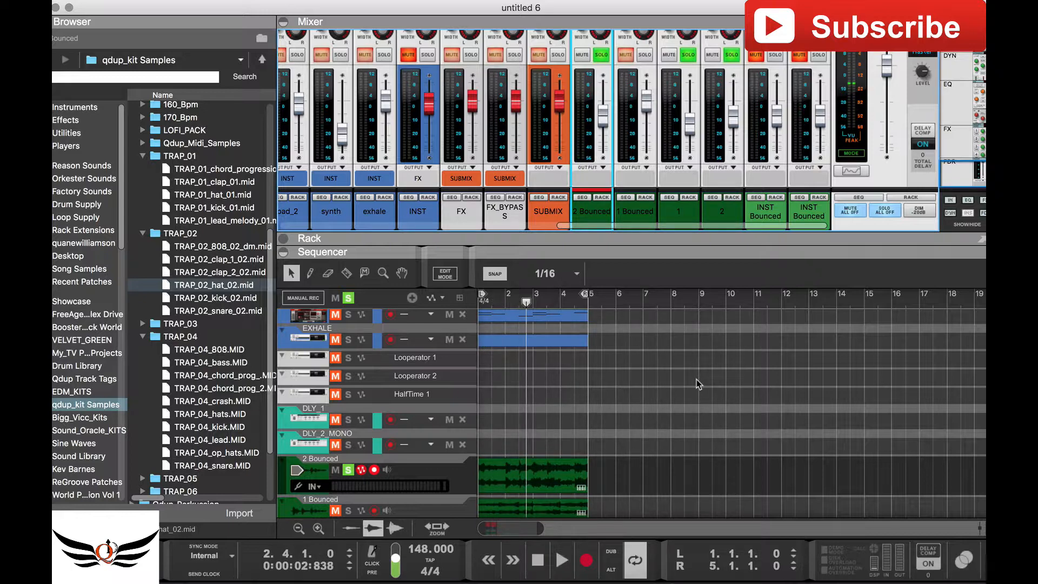